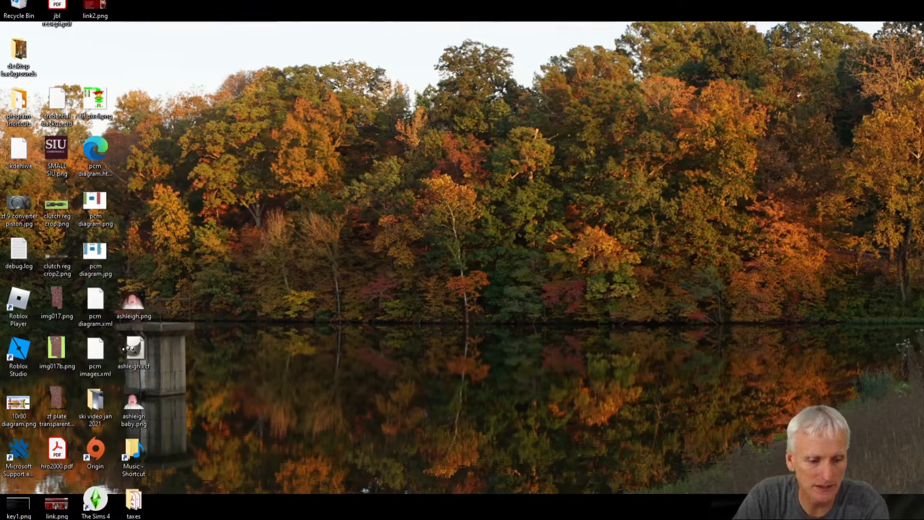
- Switch to the browser, view the Windows installer option on the Kdenlive download page, and put the browser window away
mouse_move(408, 519)
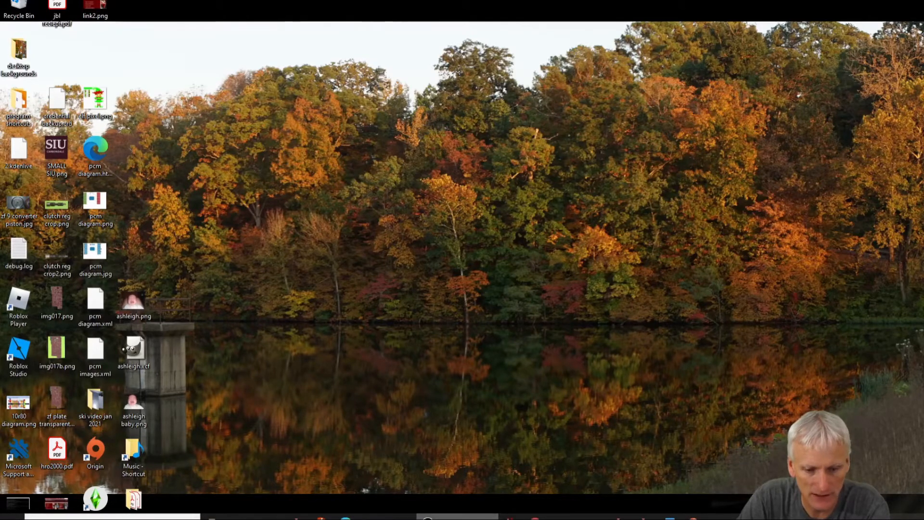
click(565, 517)
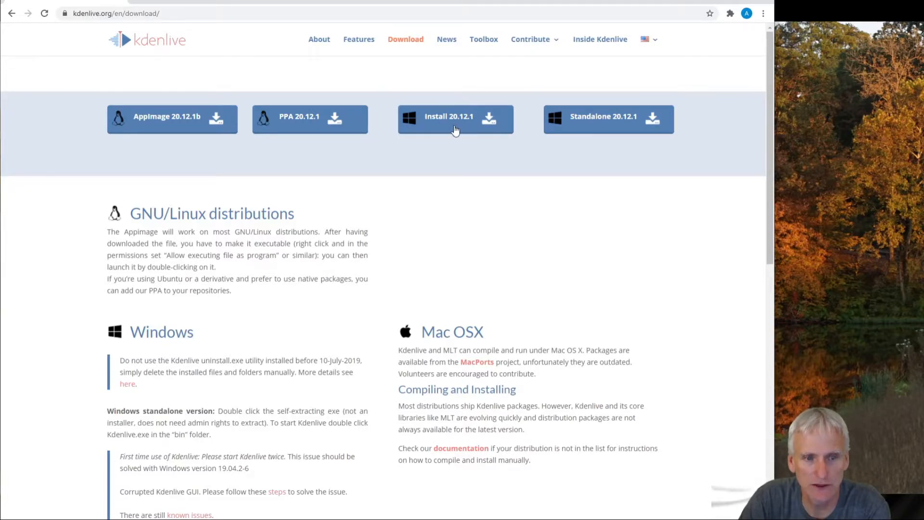
click(712, 2)
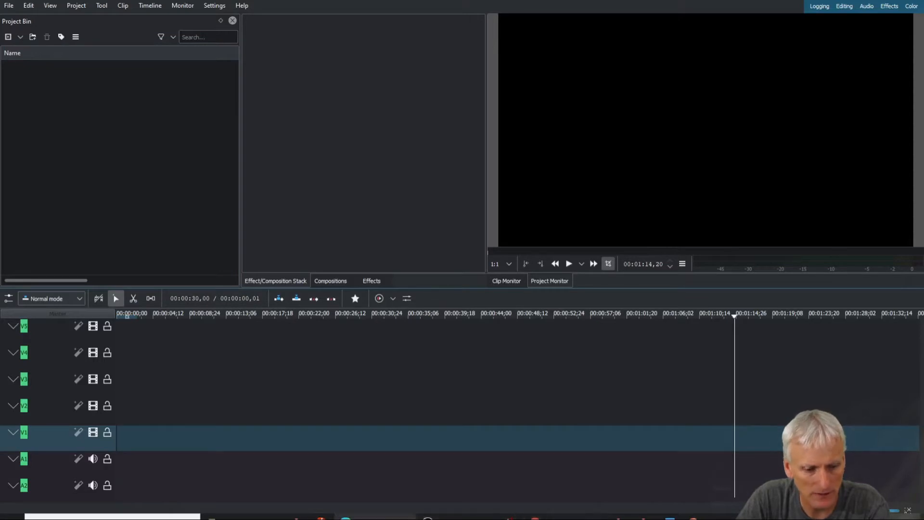
- Import the 18 selected video and music files from the ski video jan 2021 folder into the project bin, declining the clip profile switch
click(231, 516)
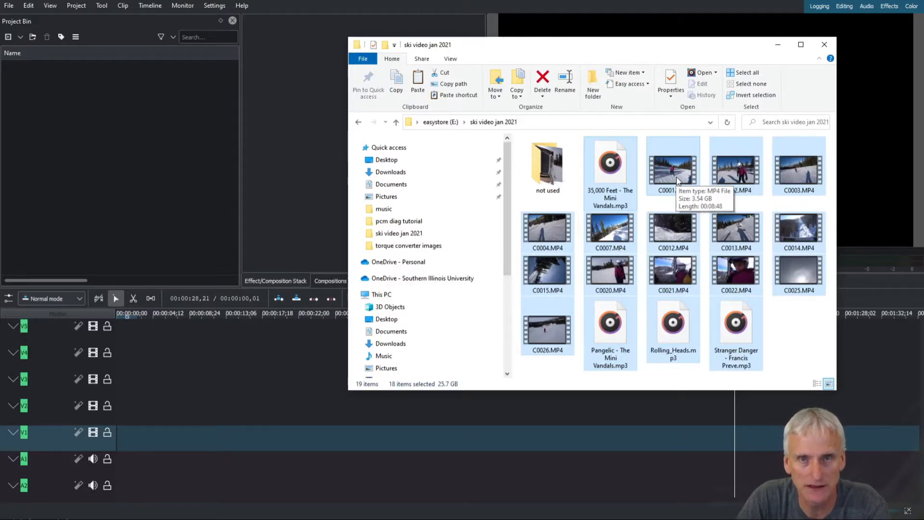
drag(676, 177, 126, 161)
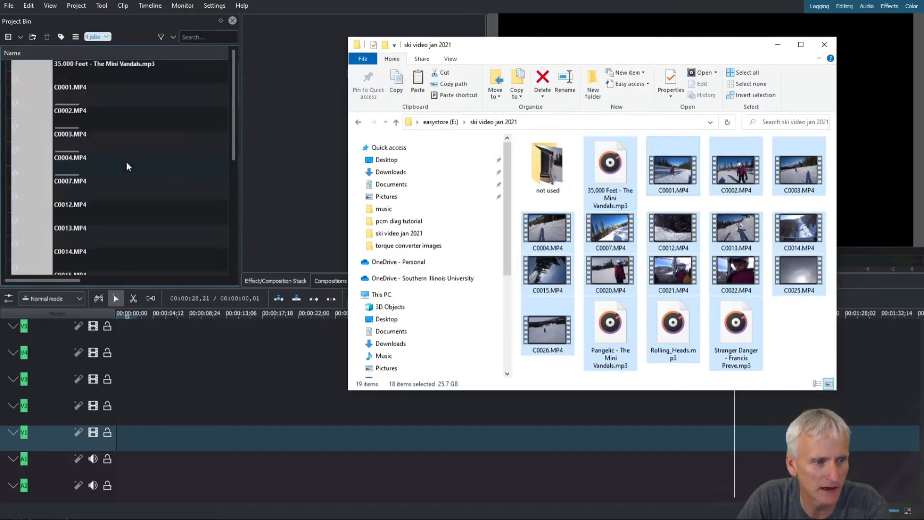
click(778, 45)
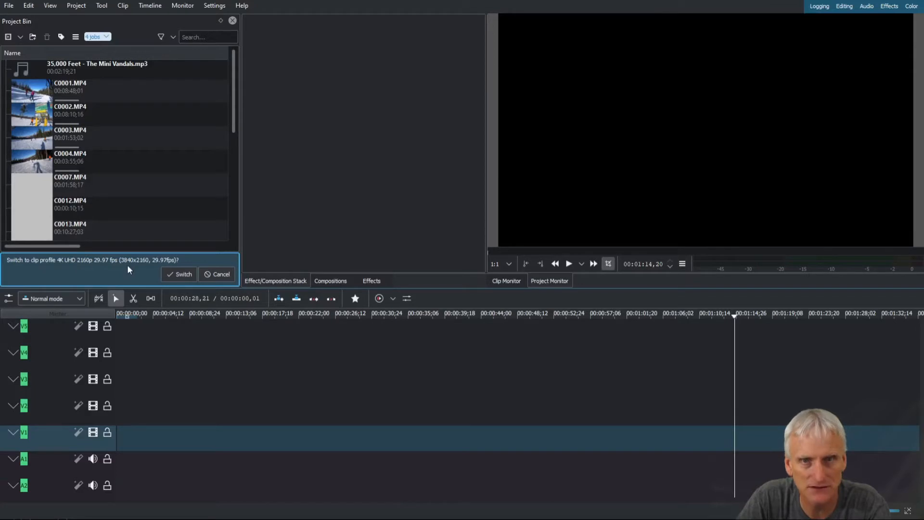
click(219, 273)
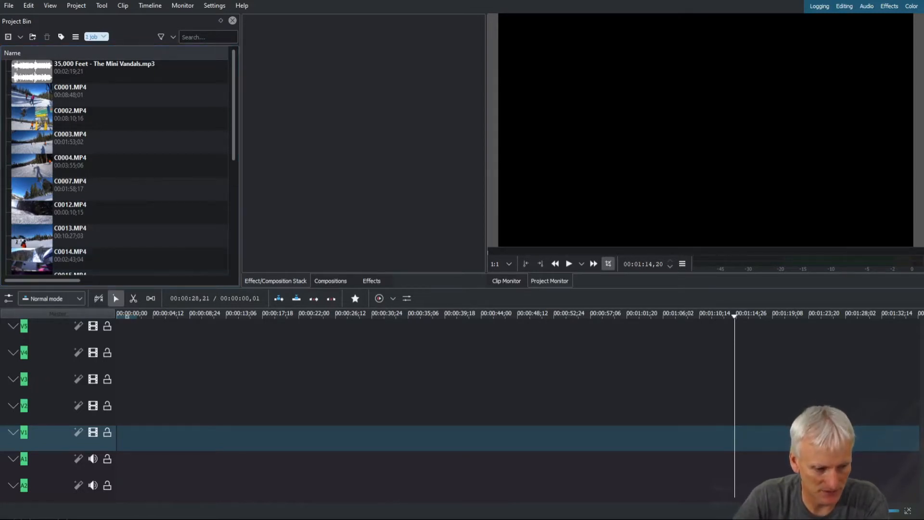
- Launch Paint from the Windows accessories
click(10, 516)
scroll(124, 427, down, 15)
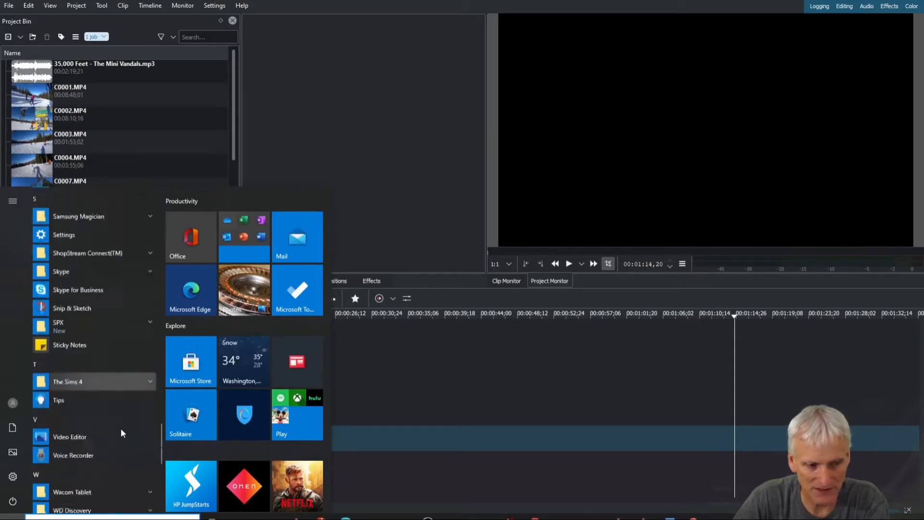
scroll(120, 428, down, 6)
scroll(120, 428, up, 4)
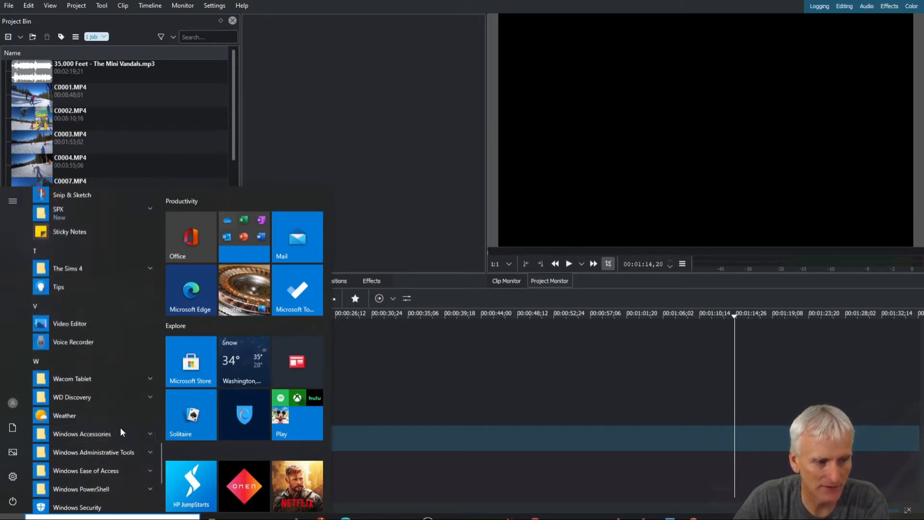
scroll(120, 427, up, 3)
scroll(120, 426, down, 5)
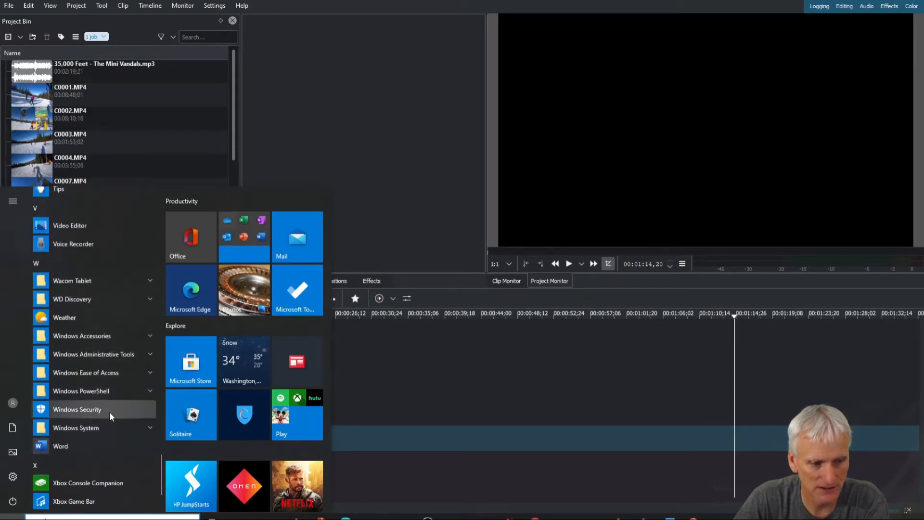
click(96, 336)
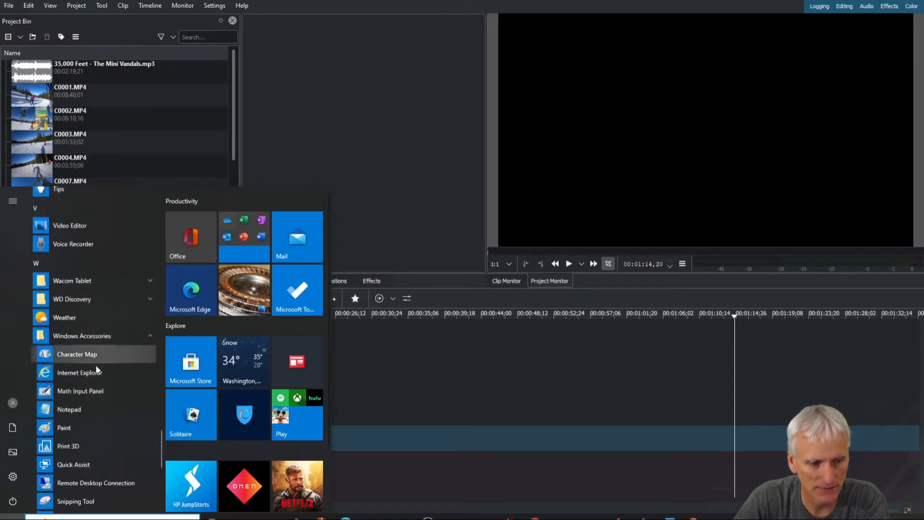
scroll(96, 353, down, 3)
click(71, 333)
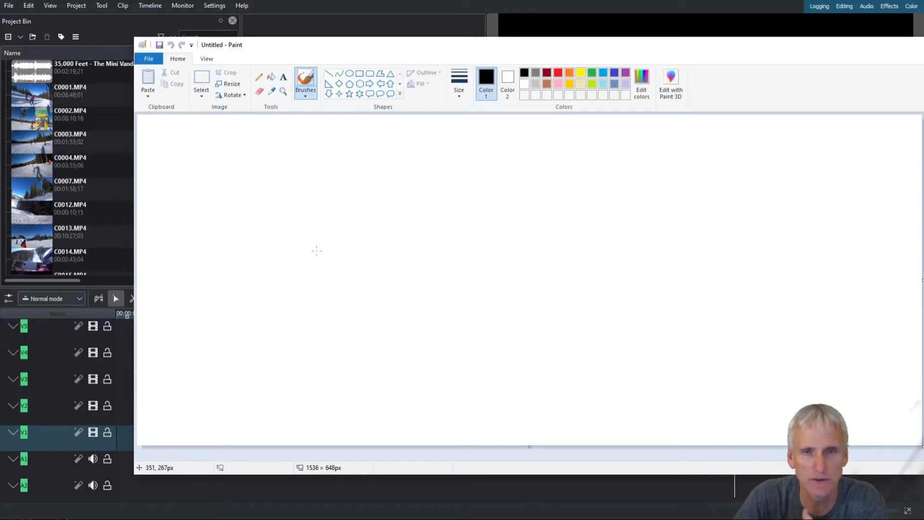
- Open the recent picture zf 9 converter piston.jpg in Paint and reposition the window so it can be worked on
click(146, 62)
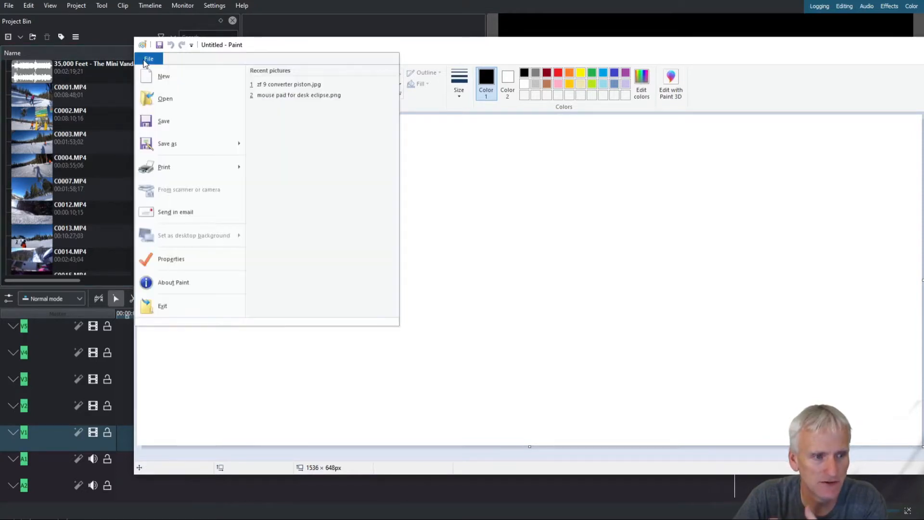
click(274, 85)
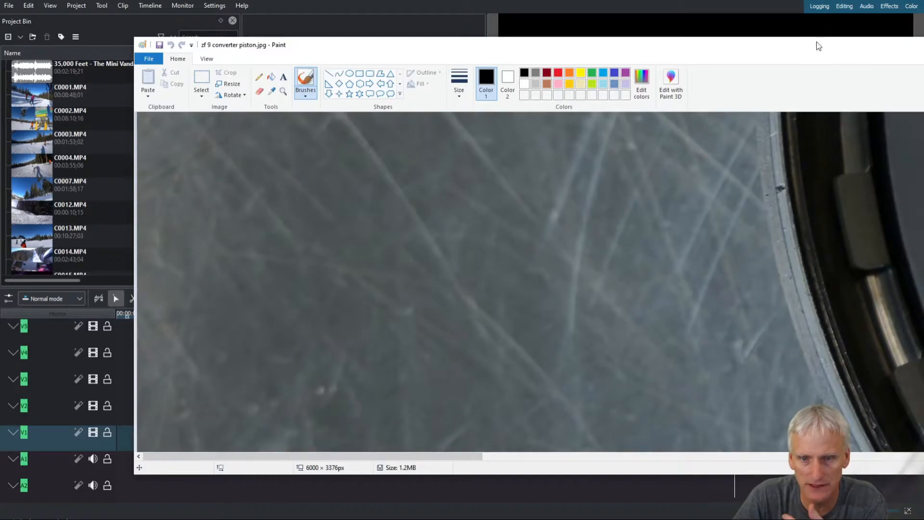
drag(803, 45, 374, 24)
- Save a copy of the picture to the desktop in PNG format as zf 9 converter piston.png and close Paint
click(84, 49)
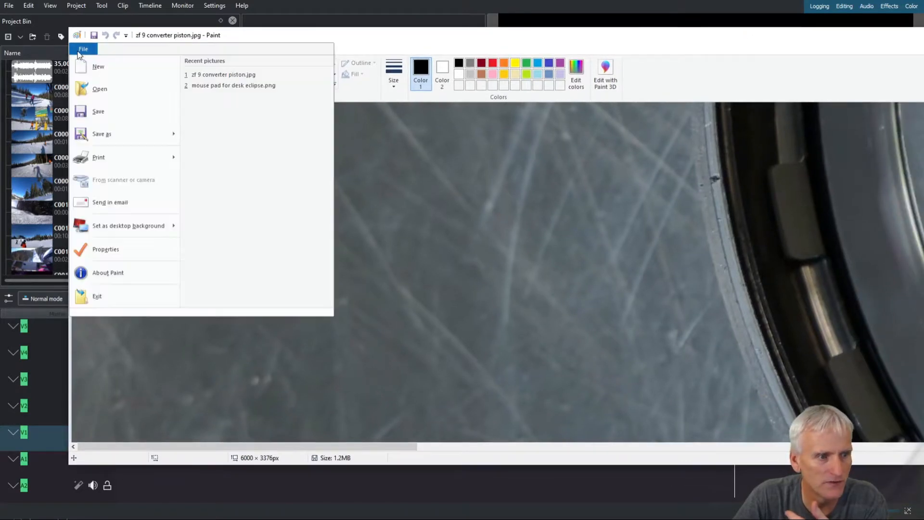
click(109, 138)
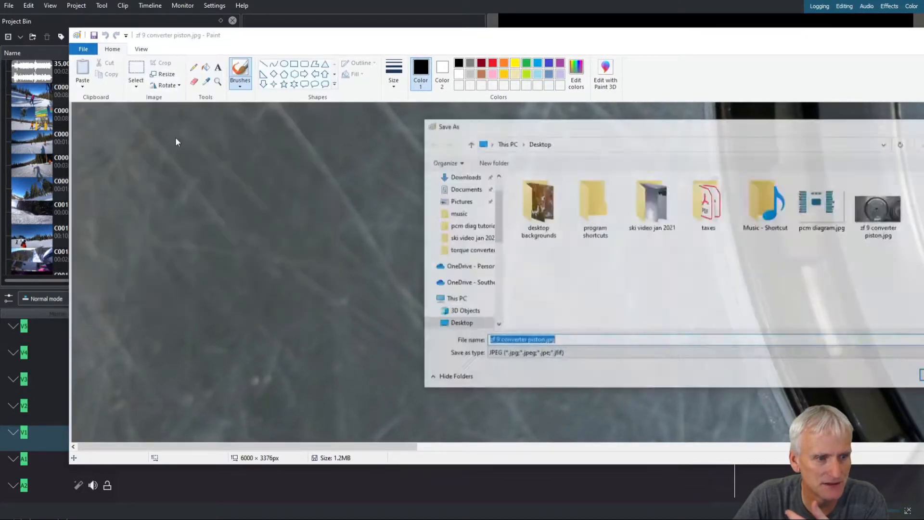
click(573, 353)
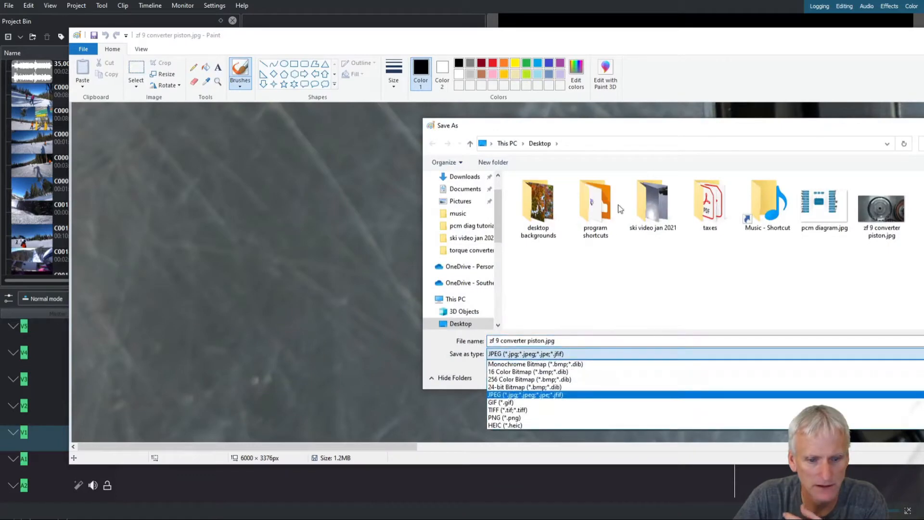
click(506, 414)
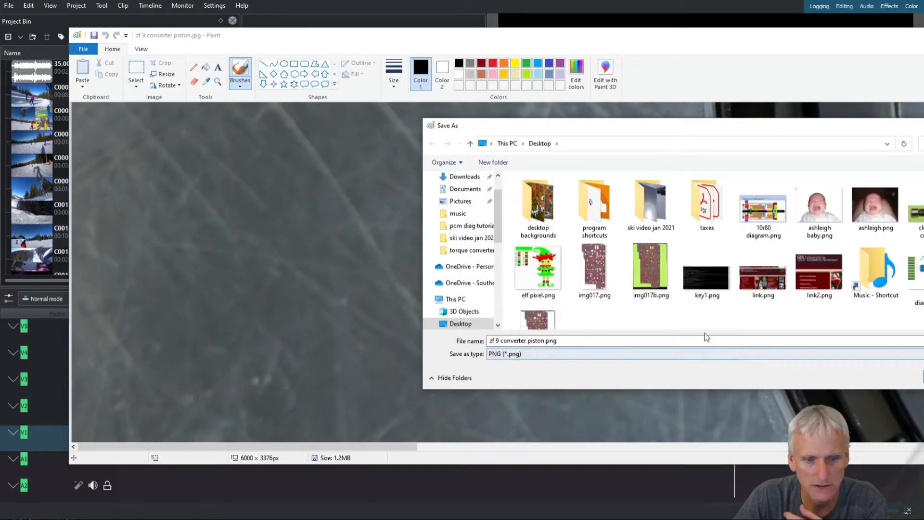
key(Return)
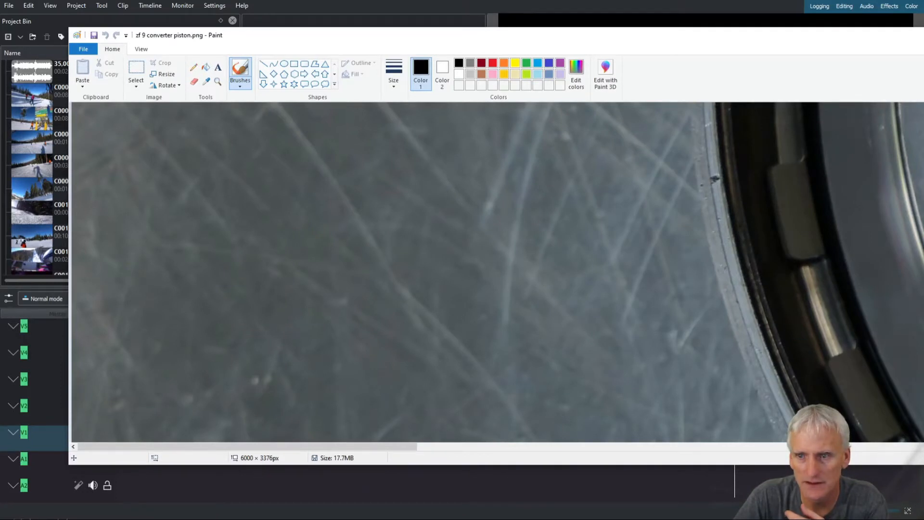
key(alt+F4)
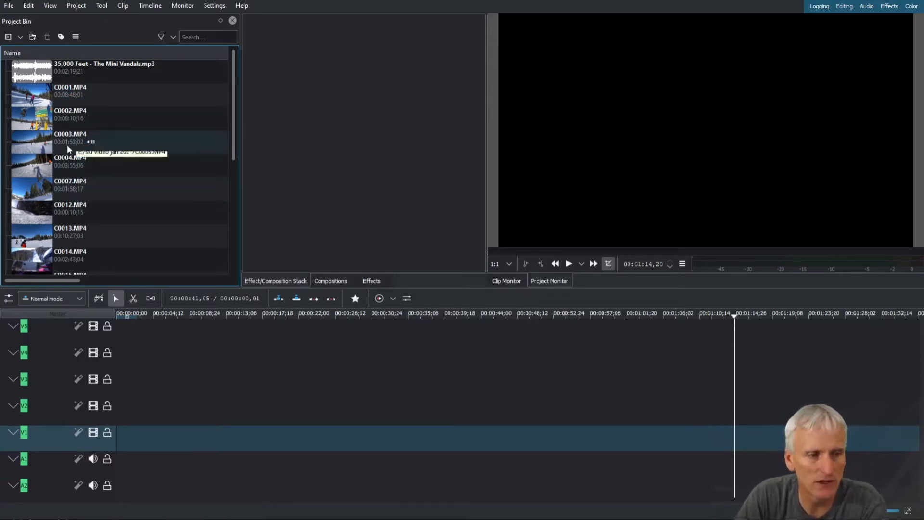
- Place the C0007.MP4 clip from the project bin at the start of video track V1
scroll(214, 235, down, 5)
scroll(221, 72, up, 5)
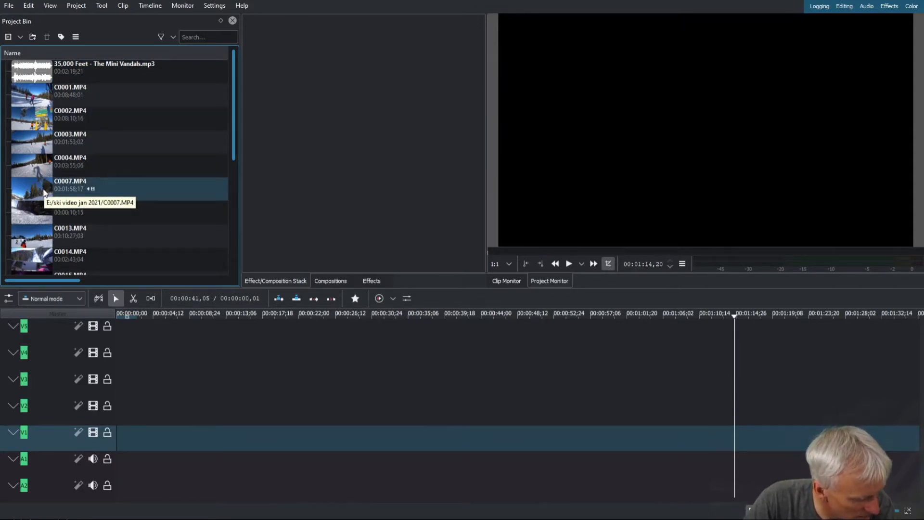
mouse_move(34, 191)
mouse_down()
mouse_move(123, 276)
mouse_move(117, 435)
mouse_up()
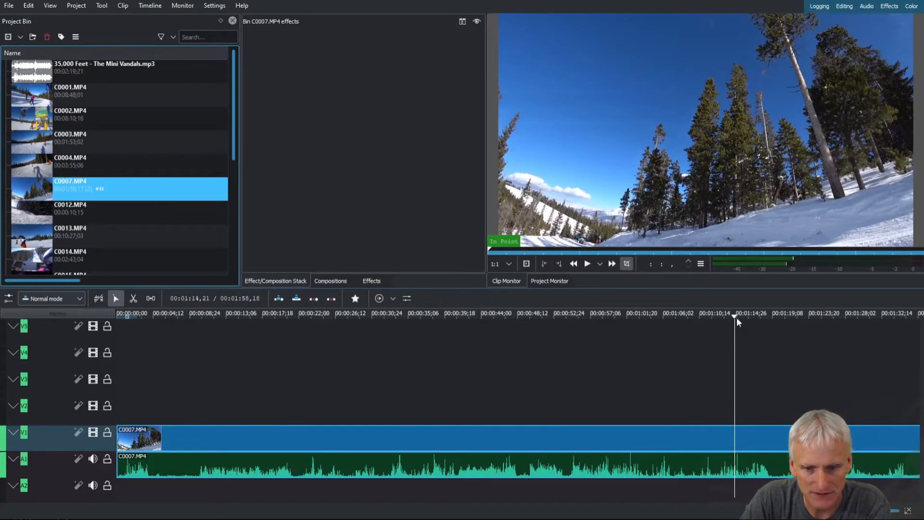
- Set the playhead to 00:00:10,18 and trim the beginning of the C0007.MP4 clip on V1 to that point
drag(733, 315, 204, 331)
key(Left)
key(Left)
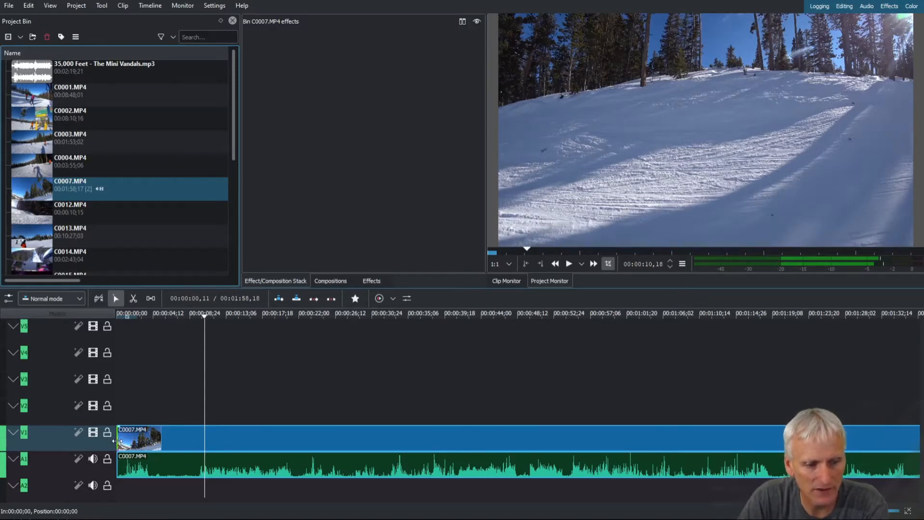
drag(119, 439, 203, 438)
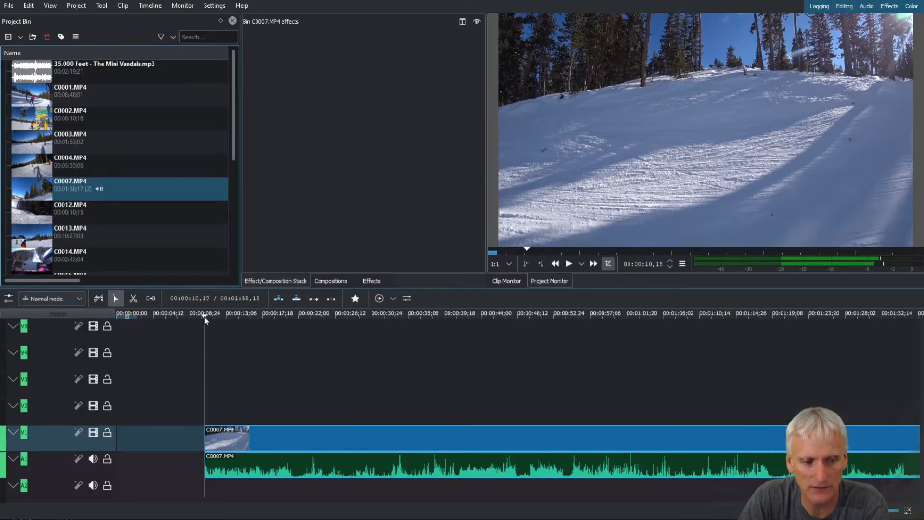
- Cut the C0007.MP4 clip at 00:00:19,24 and move the first piece earlier on V1, starting at about 5 seconds
drag(204, 317, 281, 339)
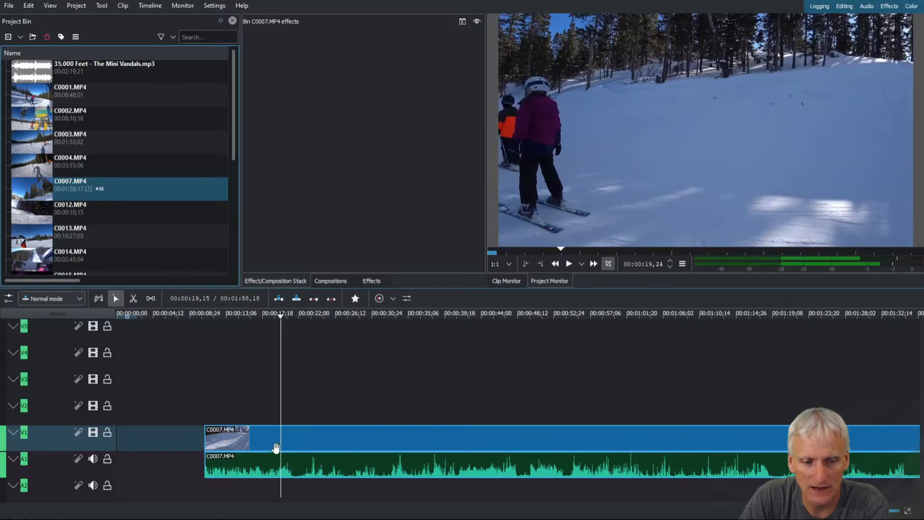
right_click(297, 437)
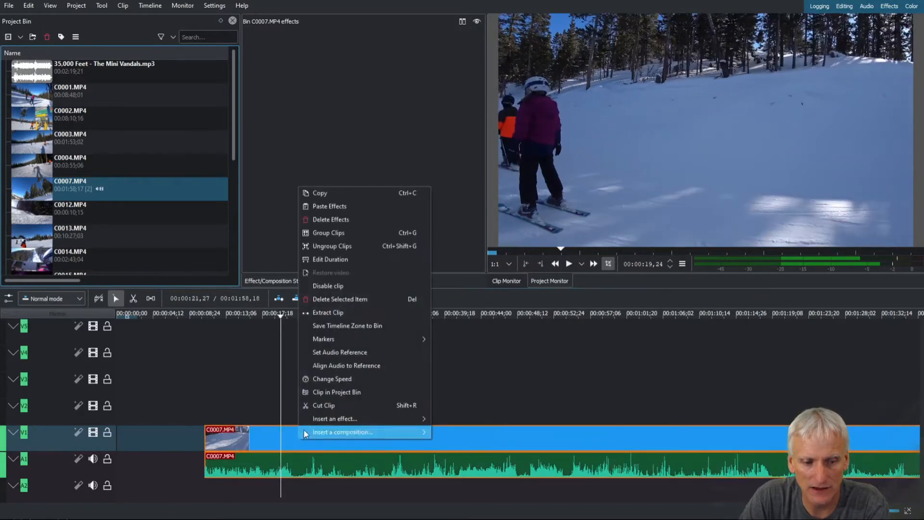
click(319, 406)
drag(258, 437, 215, 434)
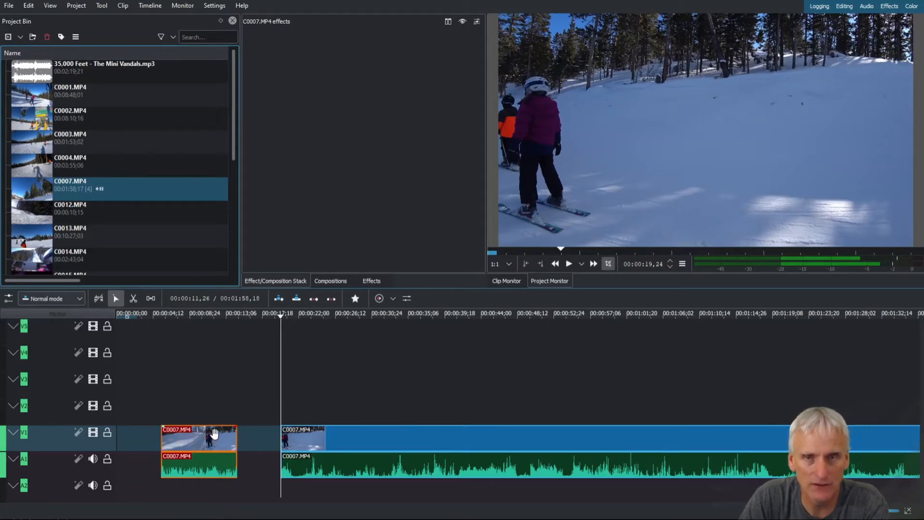
- Play back the moved short piece of C0007.MP4 from its beginning in the project monitor
drag(158, 312, 156, 313)
click(568, 264)
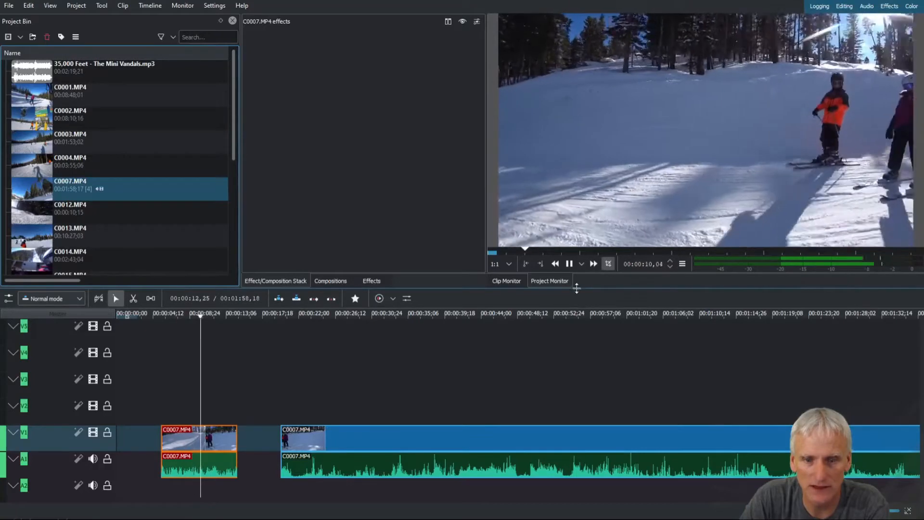
click(569, 264)
- Cut the short C0007.MP4 piece at 00:00:09,11 and delete the part before the cut
drag(208, 315, 194, 319)
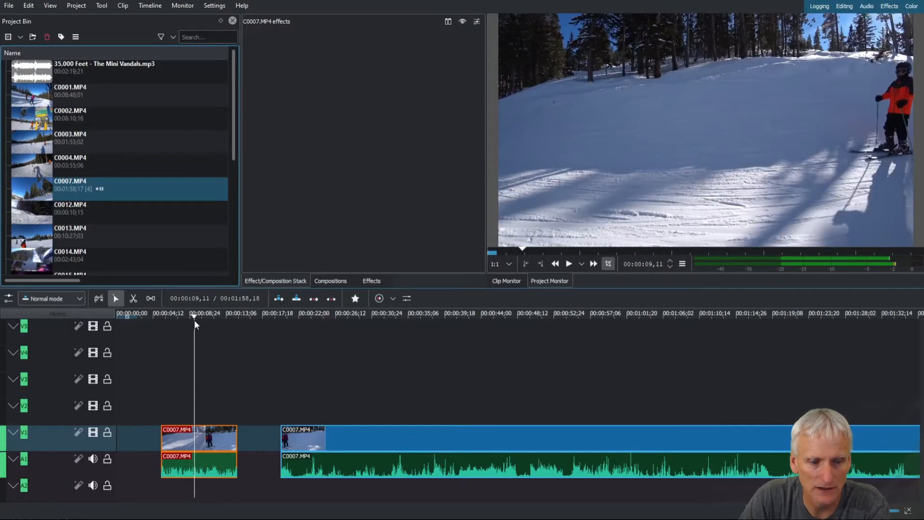
mouse_move(160, 438)
mouse_down()
mouse_move(192, 445)
mouse_move(158, 442)
mouse_up()
right_click(175, 440)
click(207, 406)
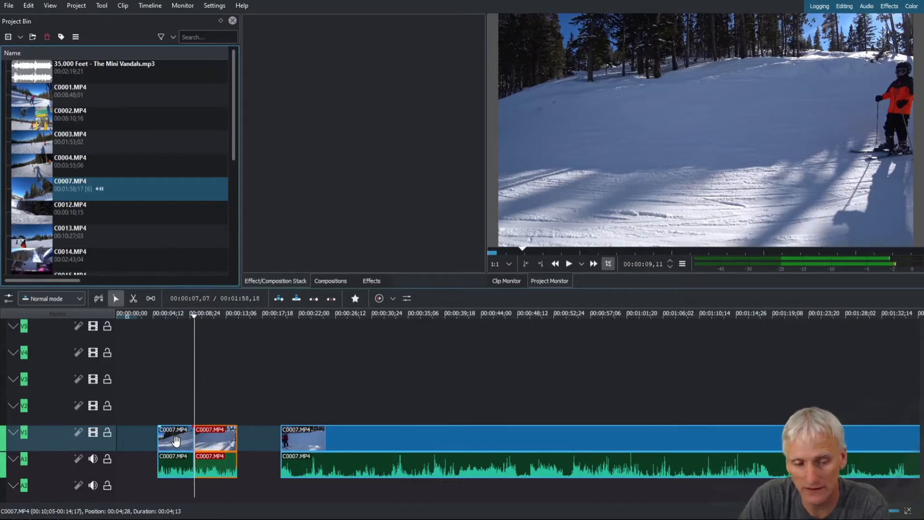
click(176, 440)
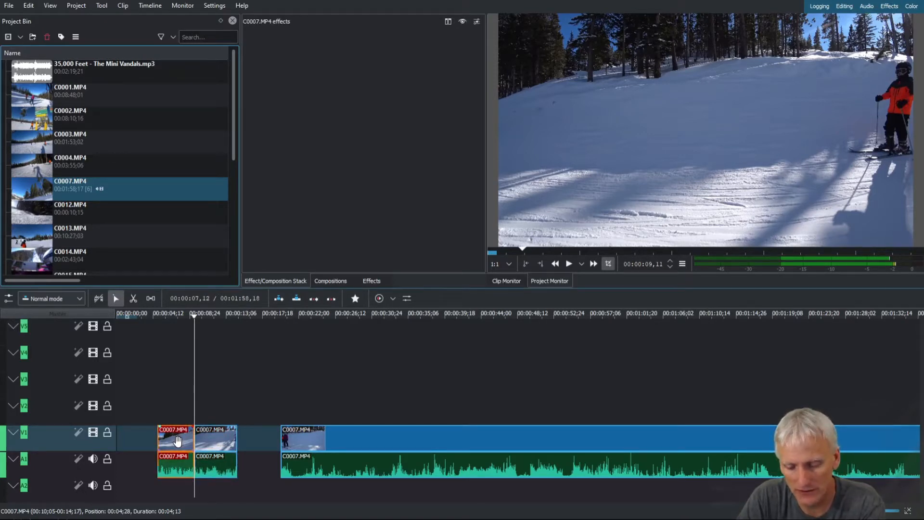
key(Delete)
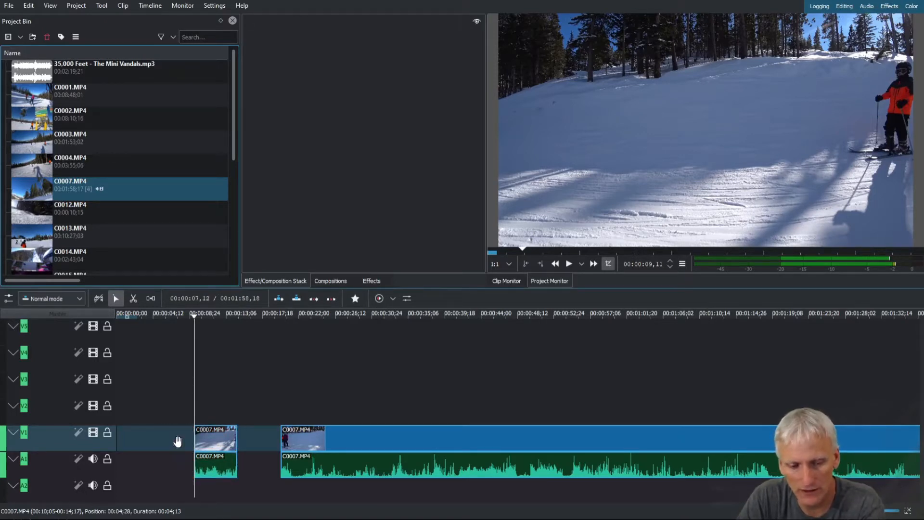
- Play the remaining short piece into the gap behind it, and move that piece to the start of V1
click(569, 264)
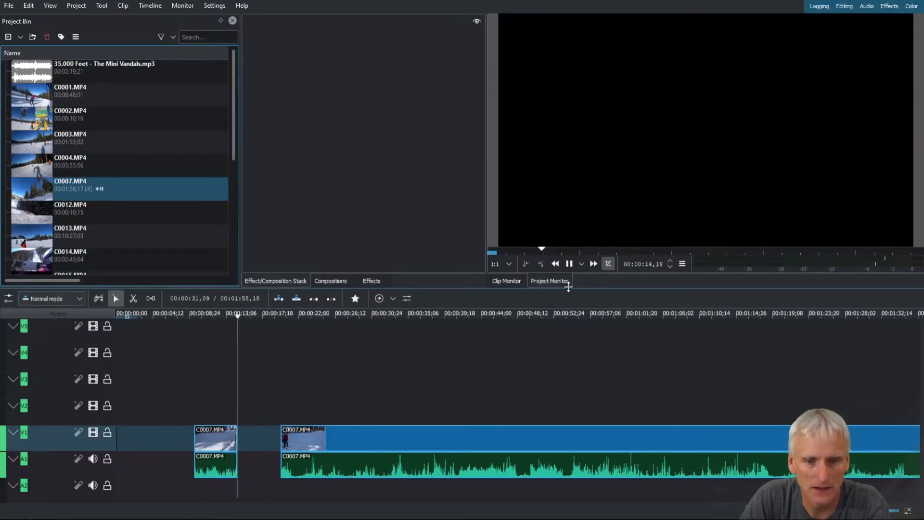
click(569, 264)
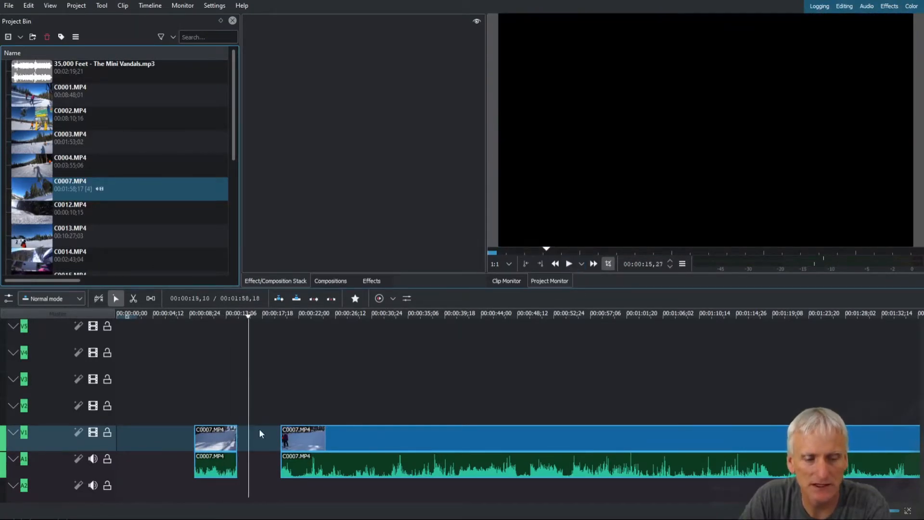
drag(217, 438, 139, 438)
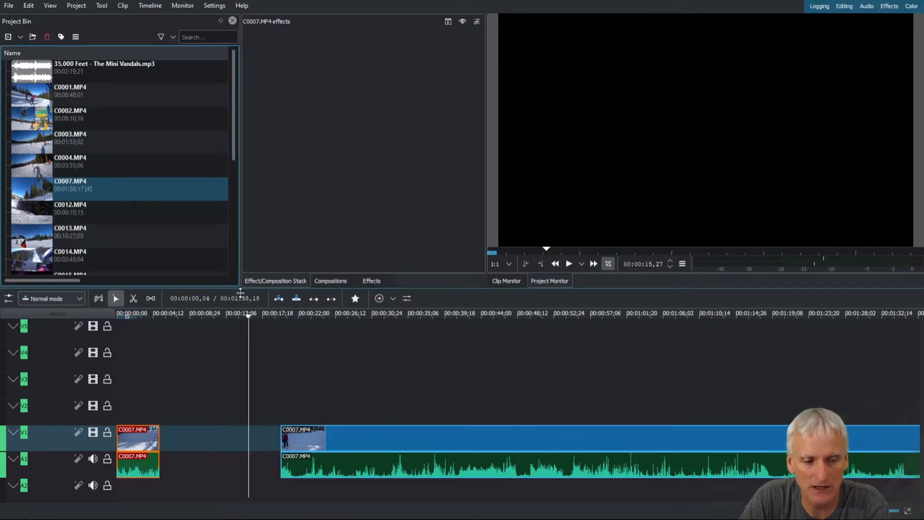
- Cut the long C0007.MP4 piece at 00:01:09,07 and delete the part before the cut
drag(248, 317, 690, 341)
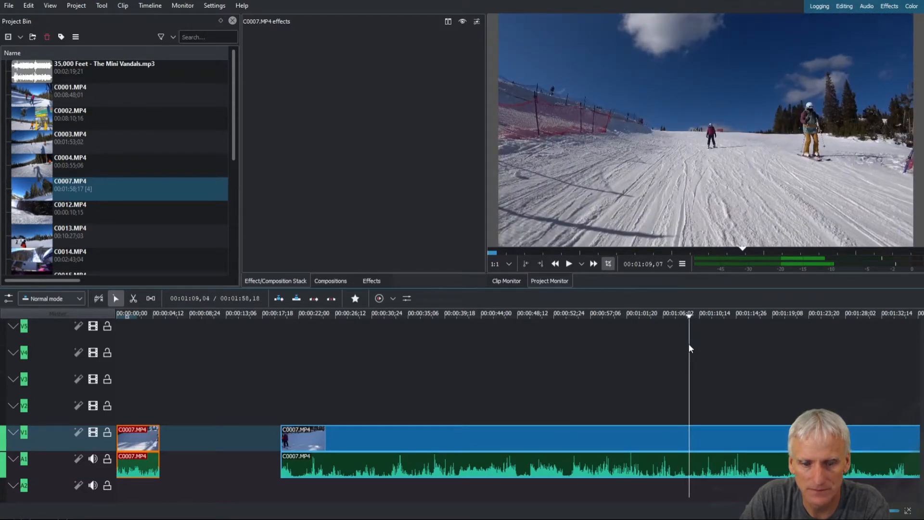
right_click(646, 436)
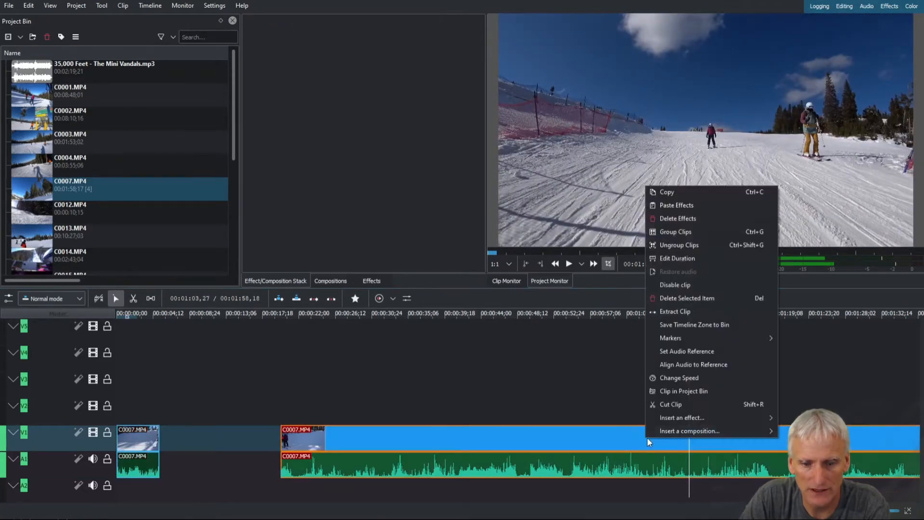
click(668, 404)
click(610, 445)
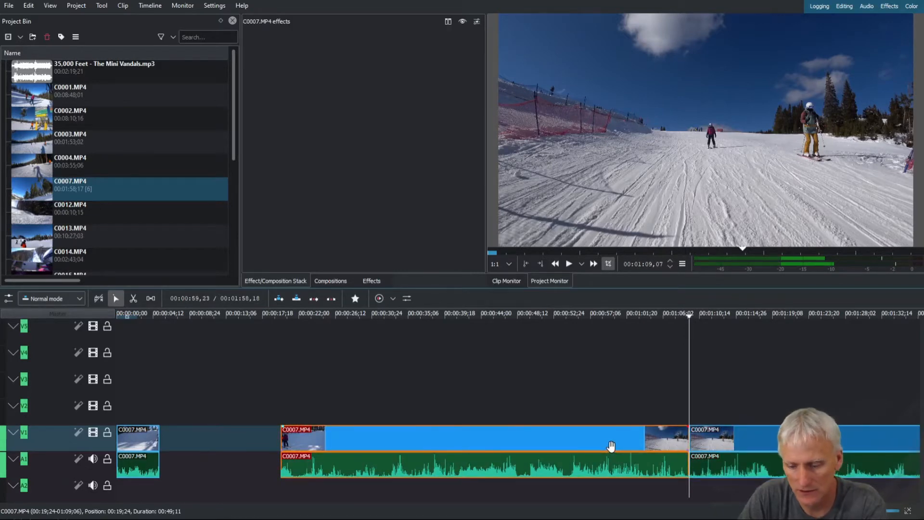
key(Delete)
- Trim the end of the remaining C0007.MP4 piece to a duration of 10:19 and place it directly after the first piece on V1
drag(701, 447, 206, 450)
drag(195, 315, 284, 319)
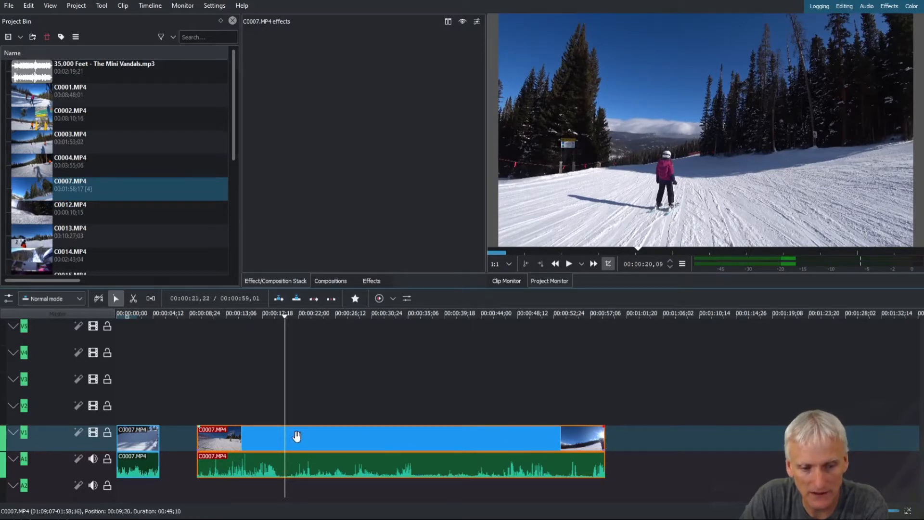
drag(604, 440, 287, 441)
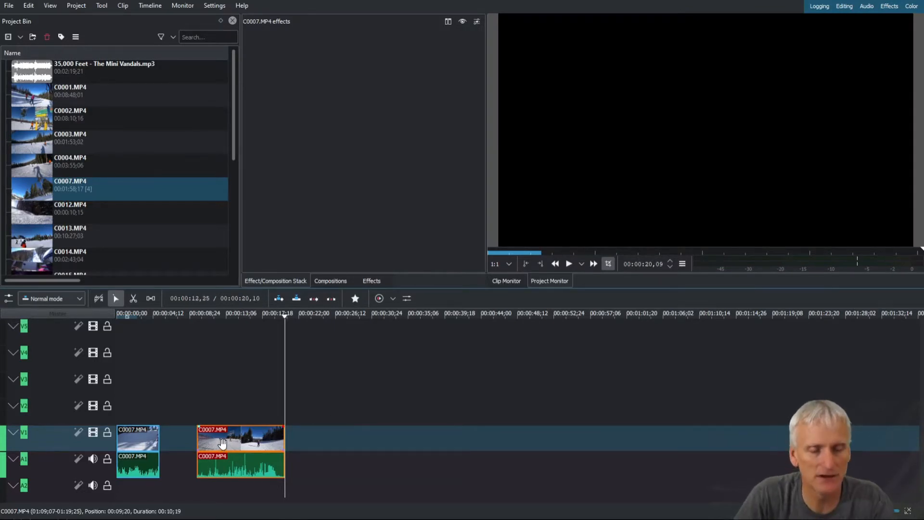
drag(221, 442, 177, 446)
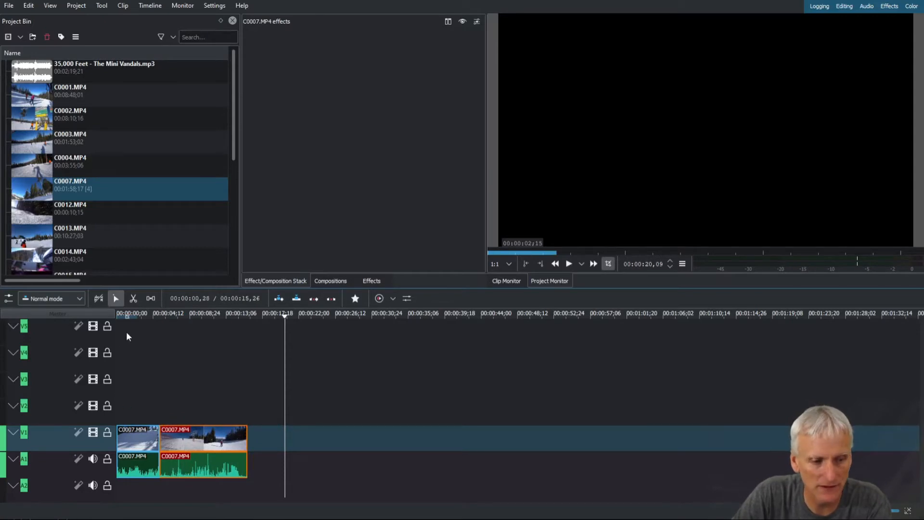
- Play back the two adjoining C0007.MP4 pieces from near the start of the timeline to check the cut between them
click(134, 315)
click(567, 264)
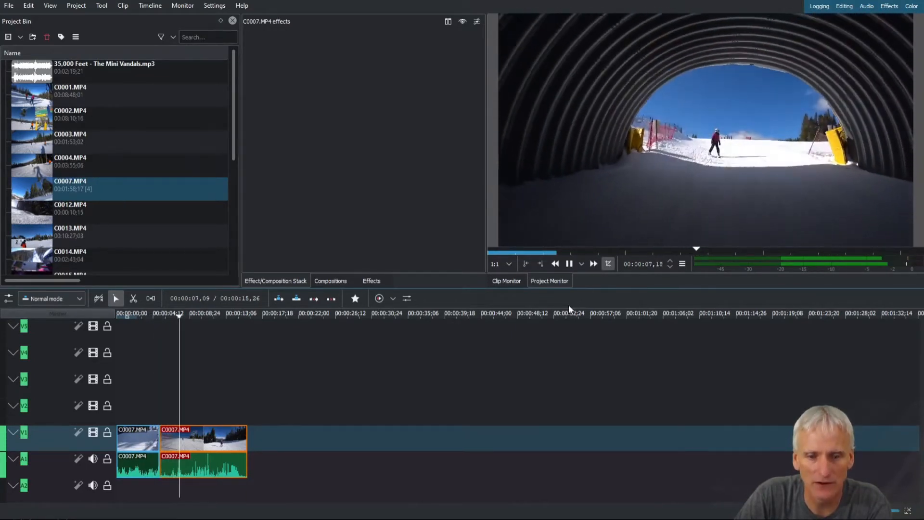
click(570, 265)
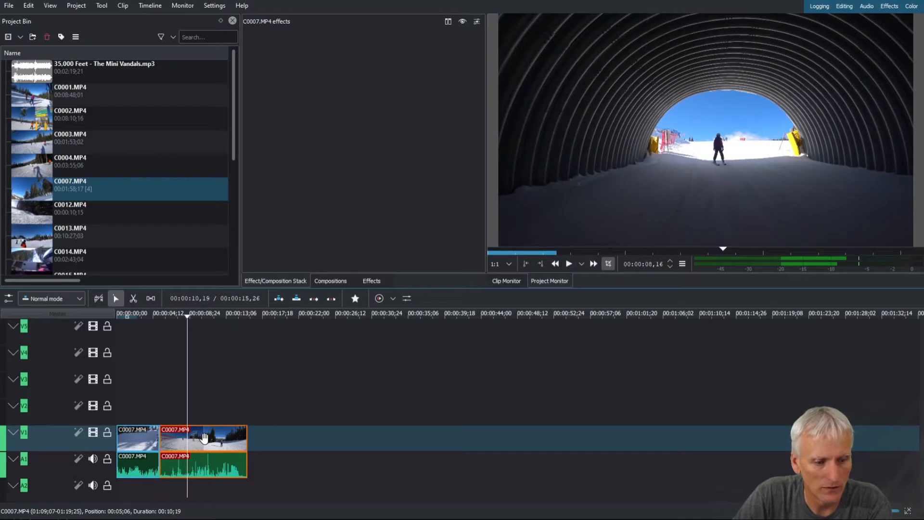
mouse_move(205, 439)
mouse_down()
mouse_move(205, 420)
mouse_move(205, 438)
mouse_up()
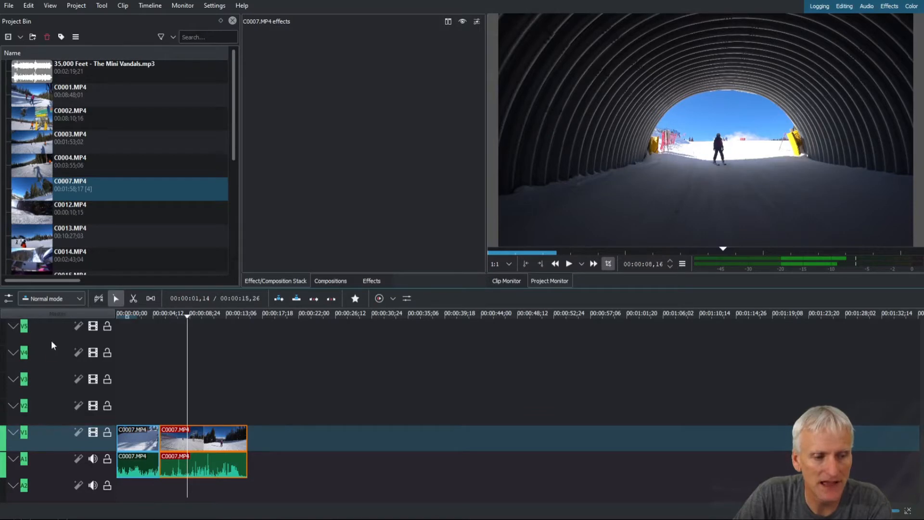
scroll(48, 426, down, 3)
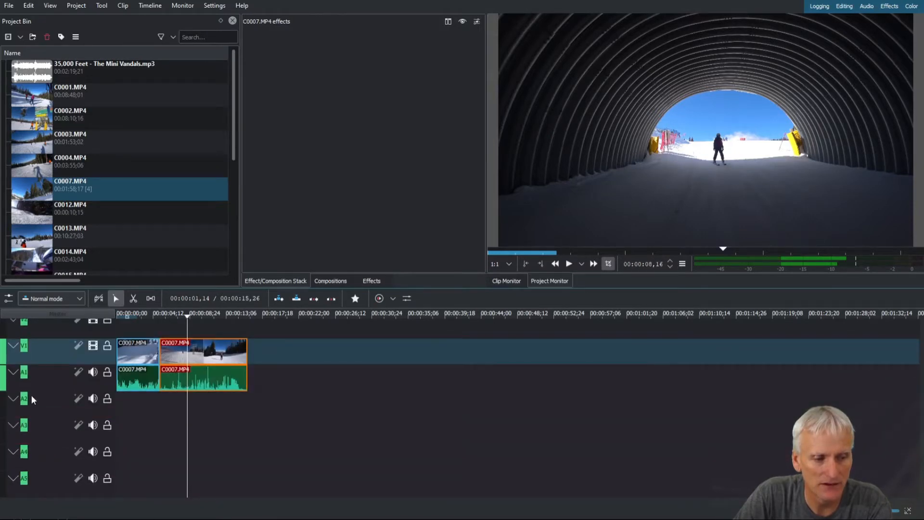
scroll(52, 454, up, 3)
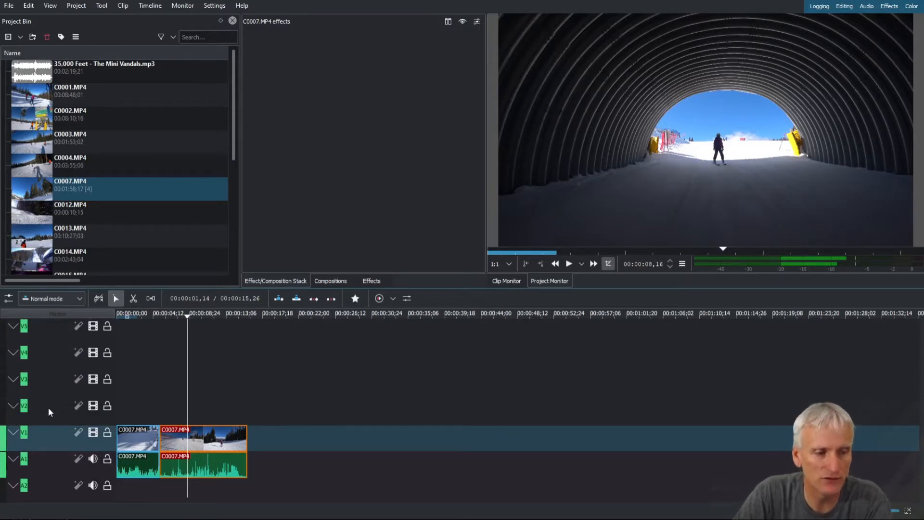
right_click(52, 375)
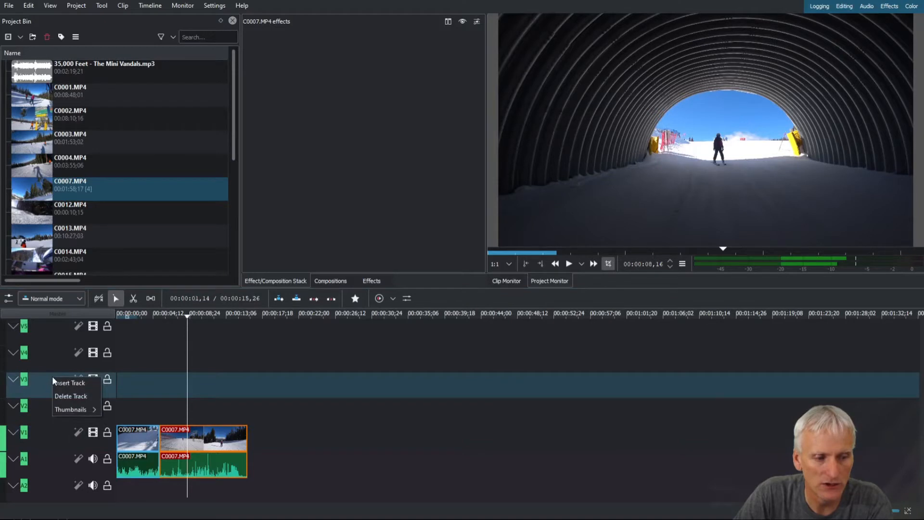
click(56, 384)
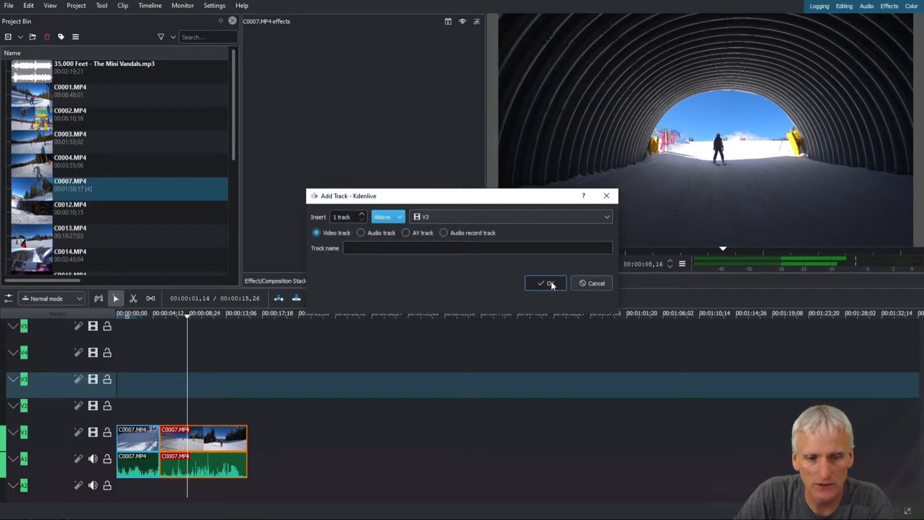
click(594, 282)
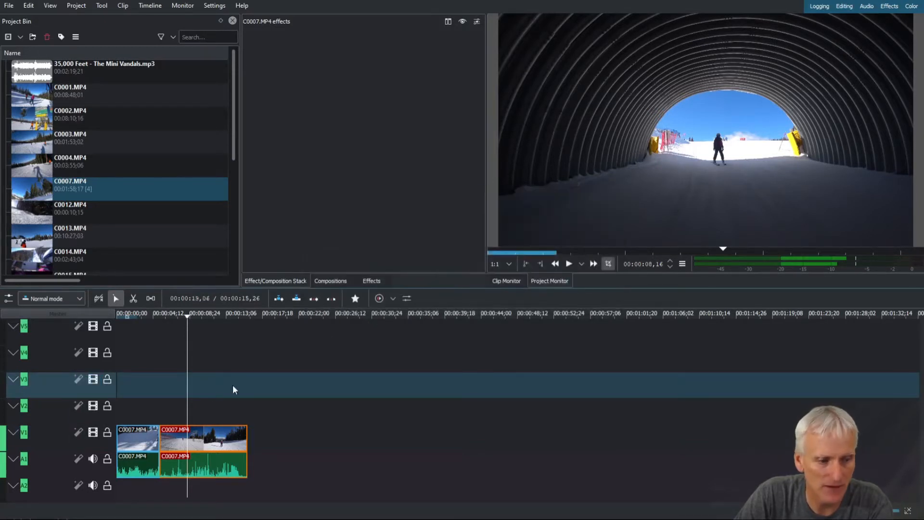
- Move the second C0007.MP4 piece up to track V2, keeping its start at the end of the V1 piece
click(166, 441)
drag(174, 432, 171, 419)
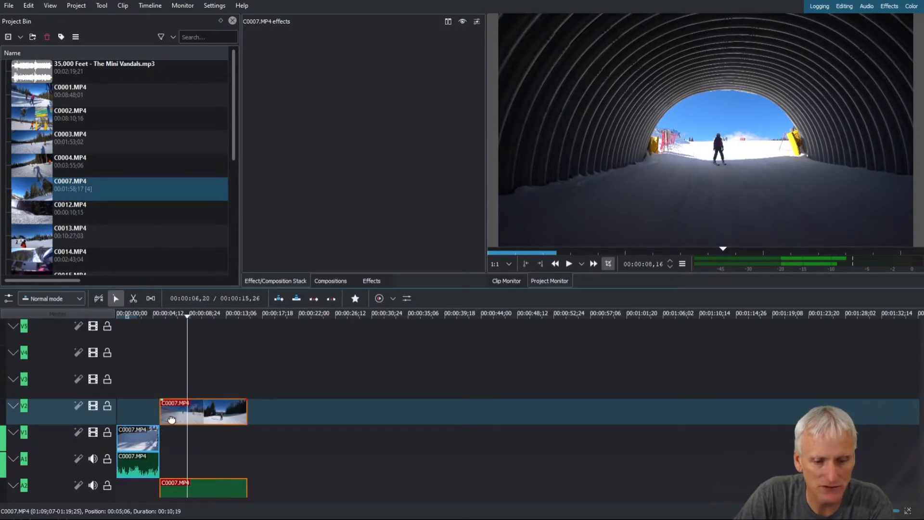
drag(869, 511, 882, 510)
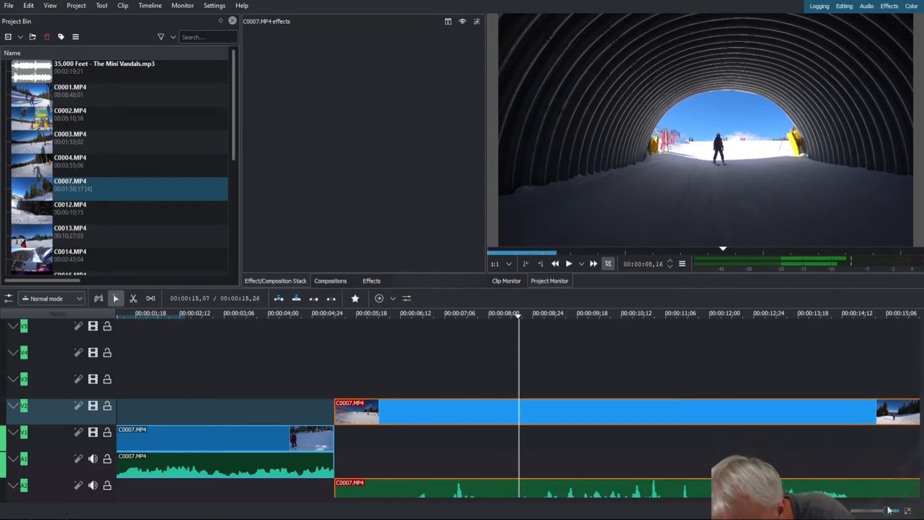
mouse_move(888, 511)
mouse_down()
mouse_move(876, 512)
mouse_move(888, 513)
mouse_up()
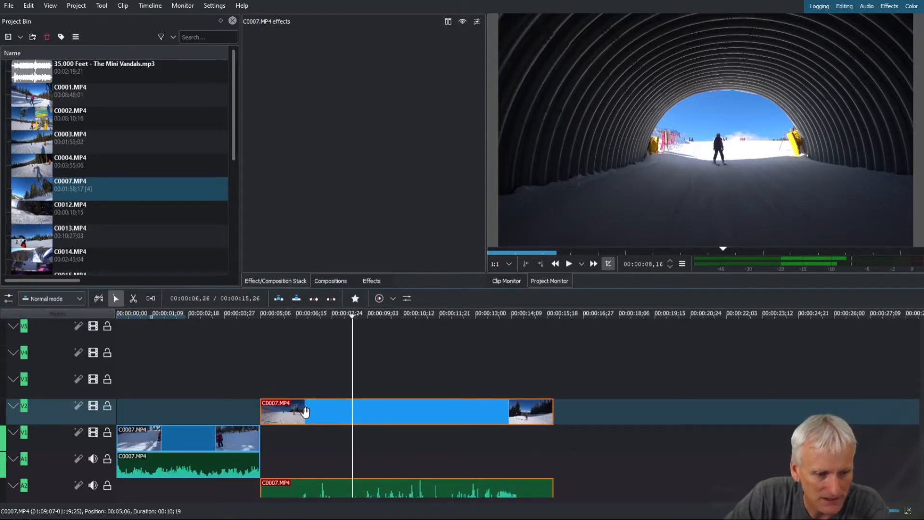
- Play the timeline across the change from the V1 piece to the V2 piece, starting at about 4 seconds
click(567, 265)
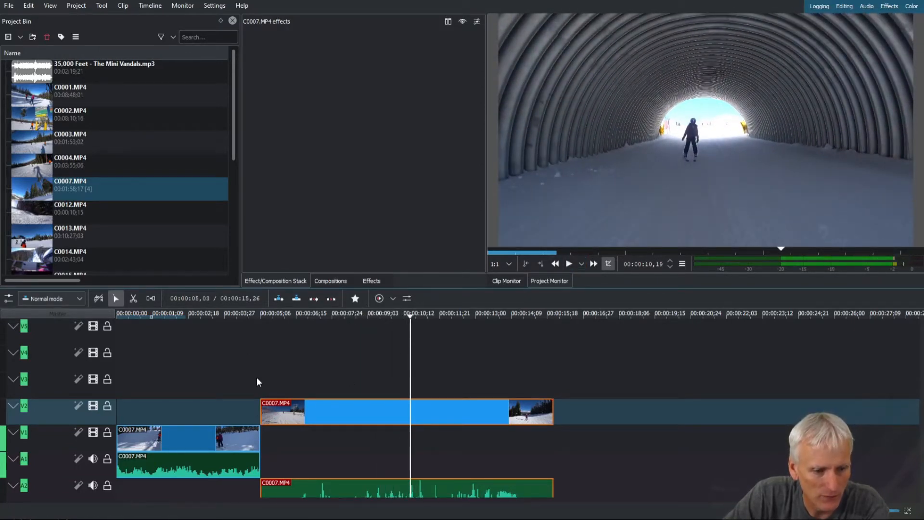
click(234, 314)
click(569, 264)
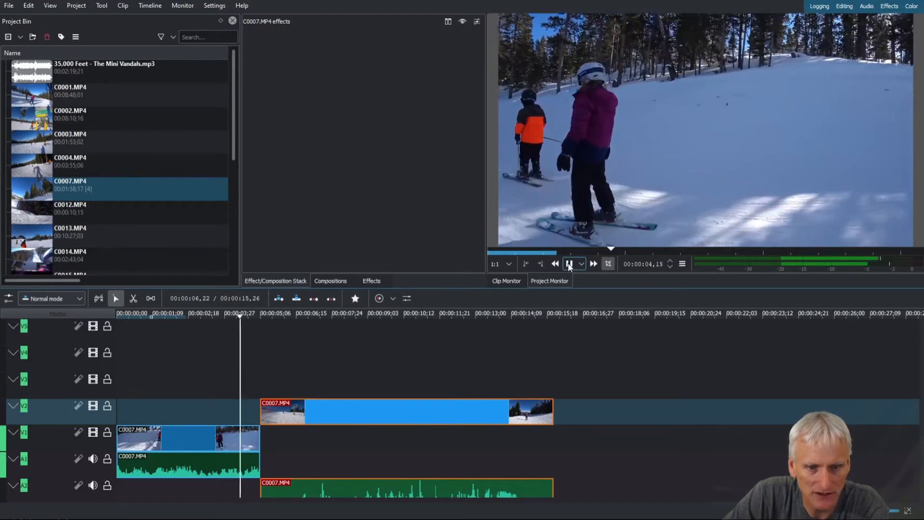
click(569, 265)
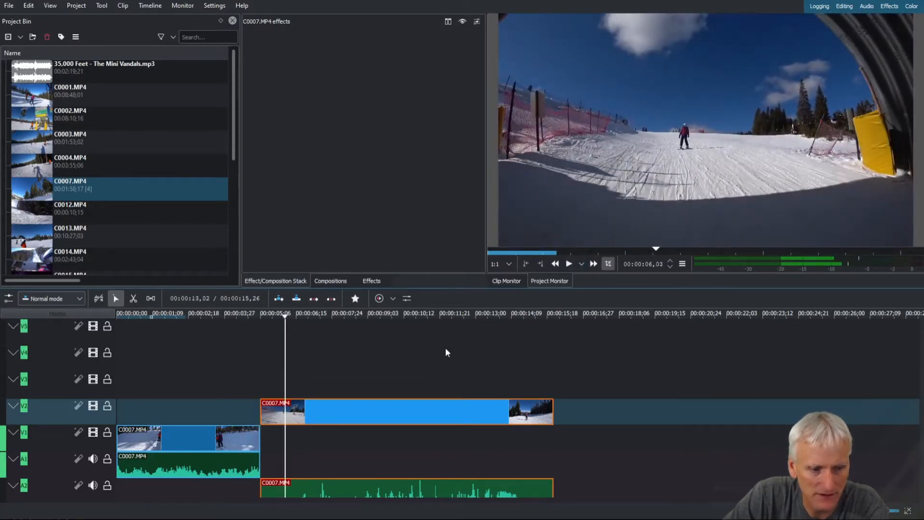
- Try overlapping the two pieces by moving the V2 piece 12 frames earlier, and move it back to the end of the V1 piece
drag(275, 410, 264, 411)
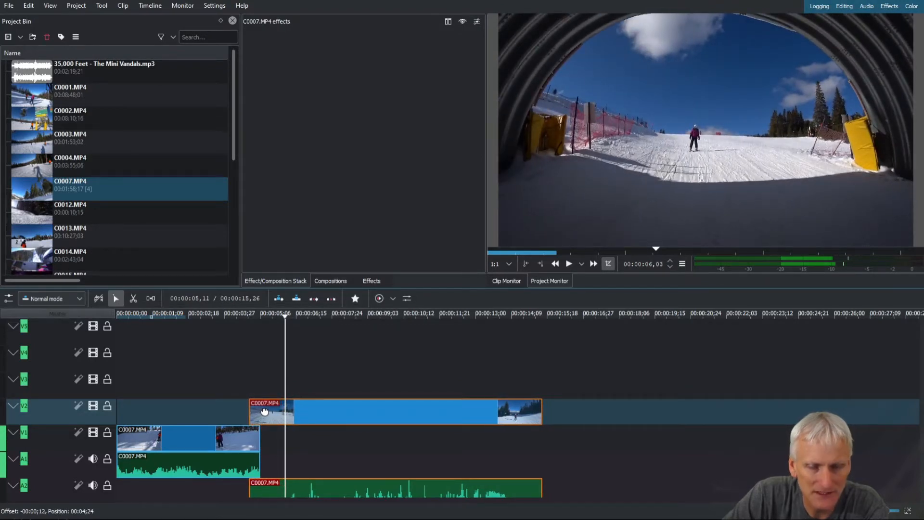
drag(240, 313, 255, 319)
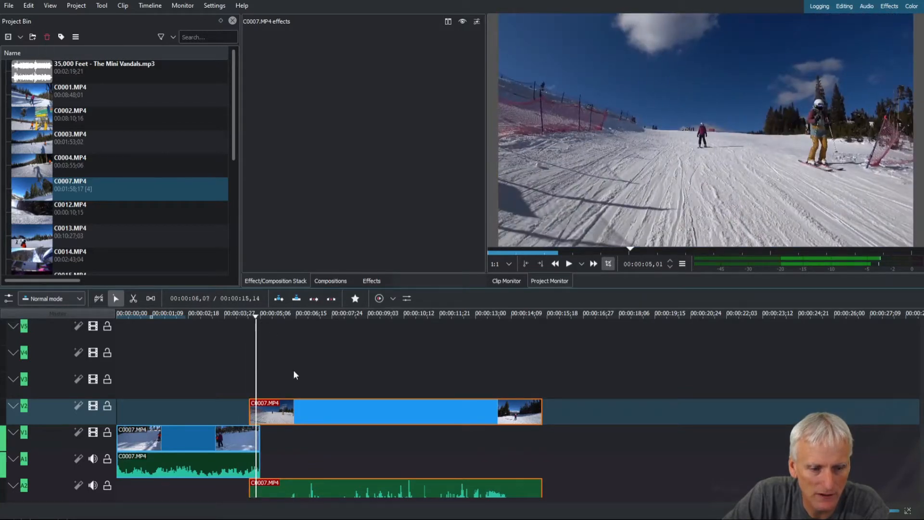
drag(284, 412, 295, 413)
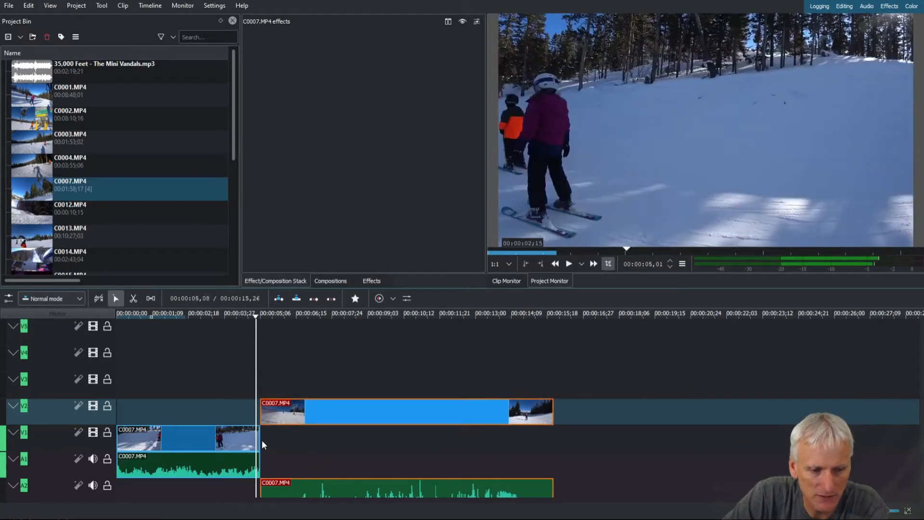
- Extend the end of the V1 piece slightly past the start of the V2 piece and add a Wipe composition over the overlap
drag(262, 439, 273, 439)
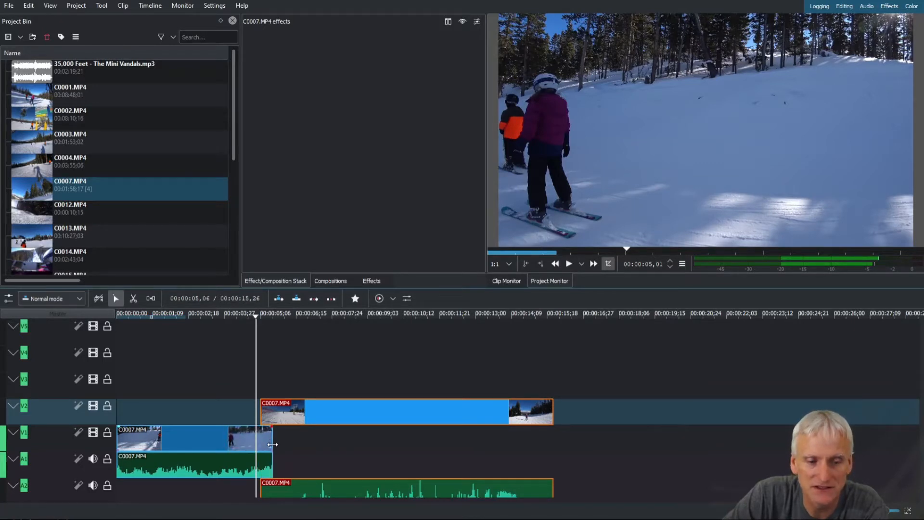
mouse_move(272, 444)
mouse_down()
mouse_move(644, 486)
mouse_move(355, 462)
mouse_move(268, 436)
mouse_move(275, 438)
mouse_up()
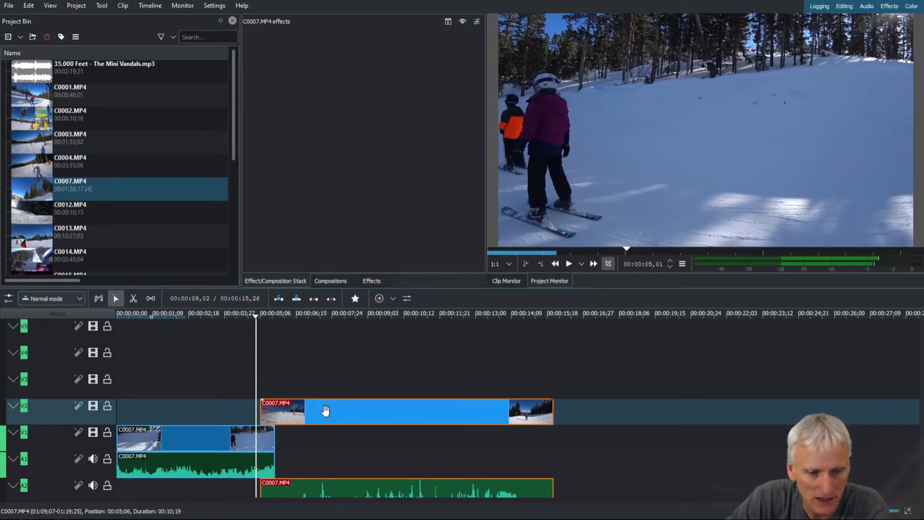
click(263, 428)
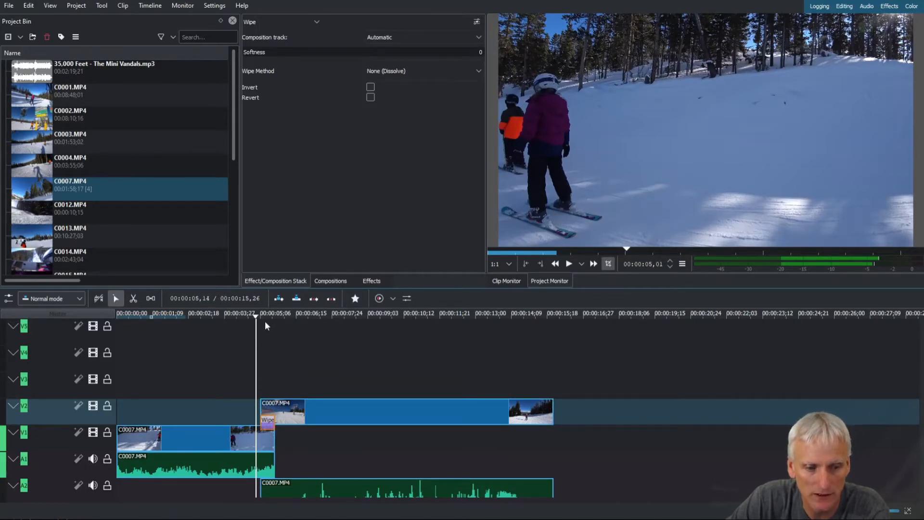
- Play back the Wipe between the V1 and V2 pieces from 00:00:04,14
drag(256, 319, 242, 318)
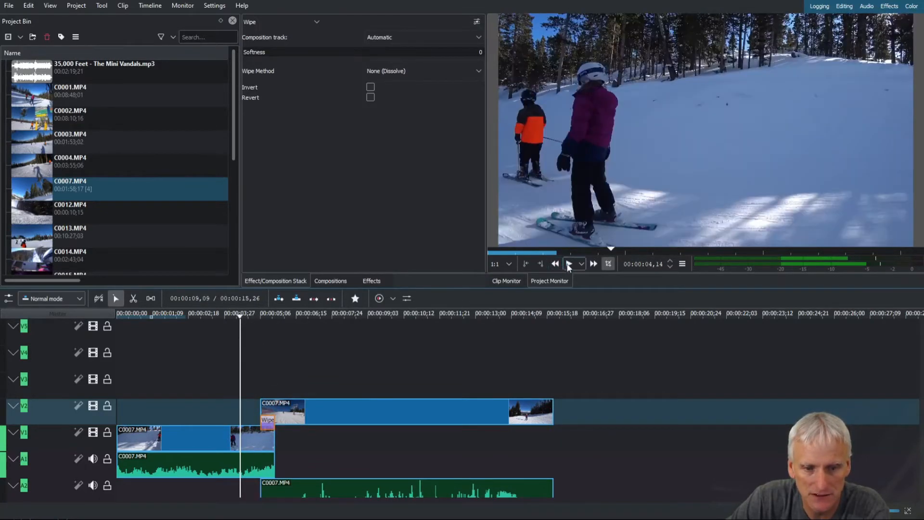
click(570, 265)
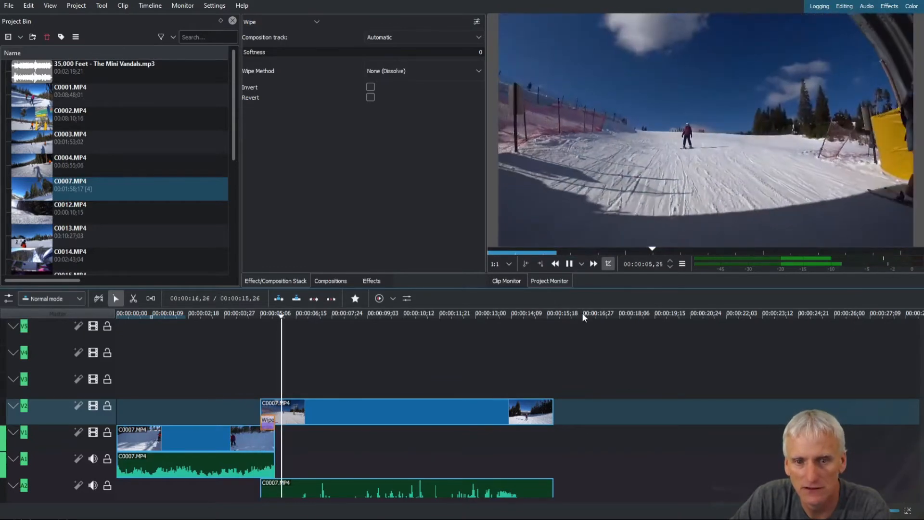
click(570, 264)
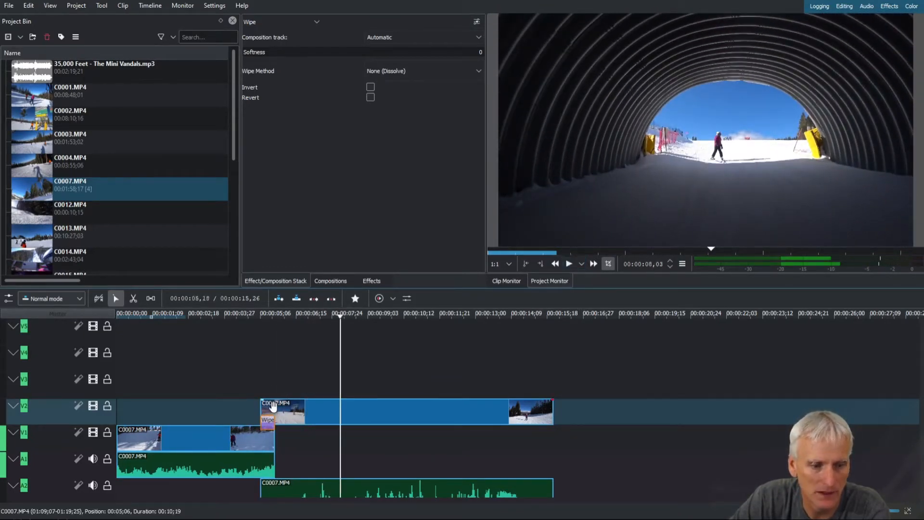
- Move the V2 piece about 20 frames earlier with the Wipe stretched over the longer overlap, and play back the transition
drag(287, 413, 269, 417)
click(269, 417)
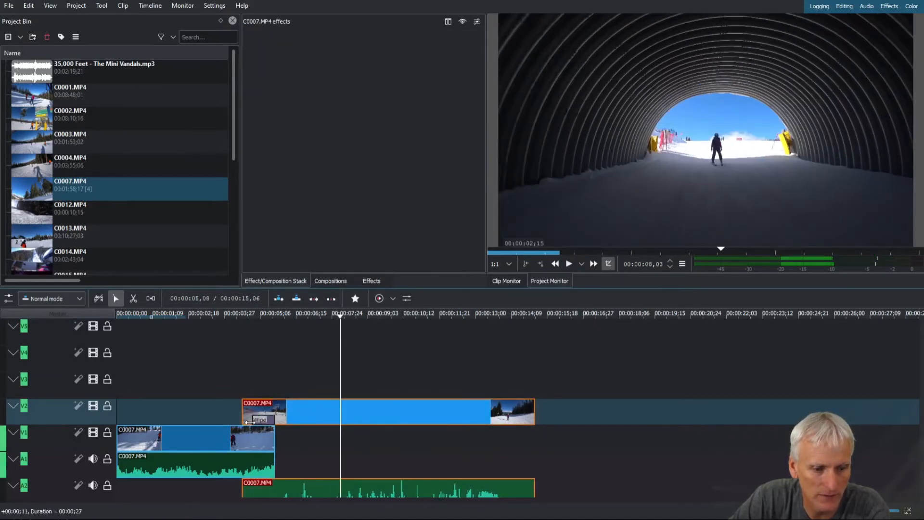
click(227, 313)
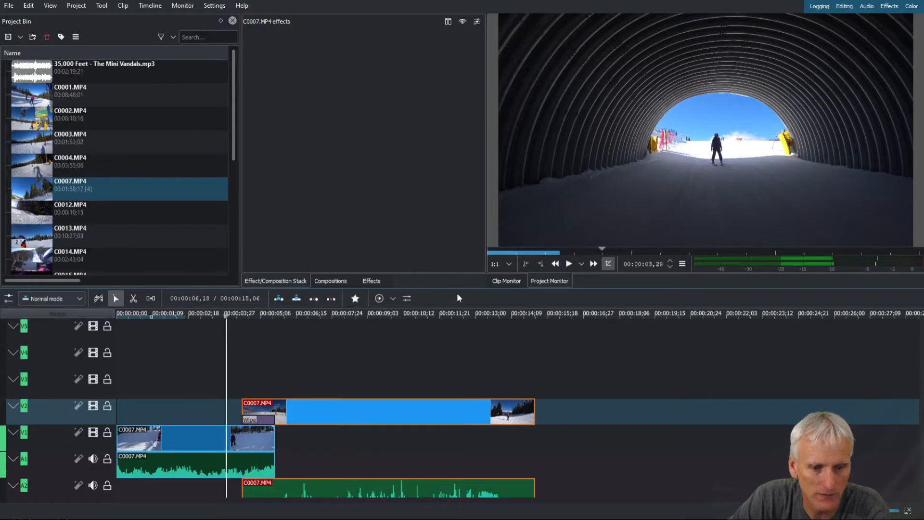
click(569, 264)
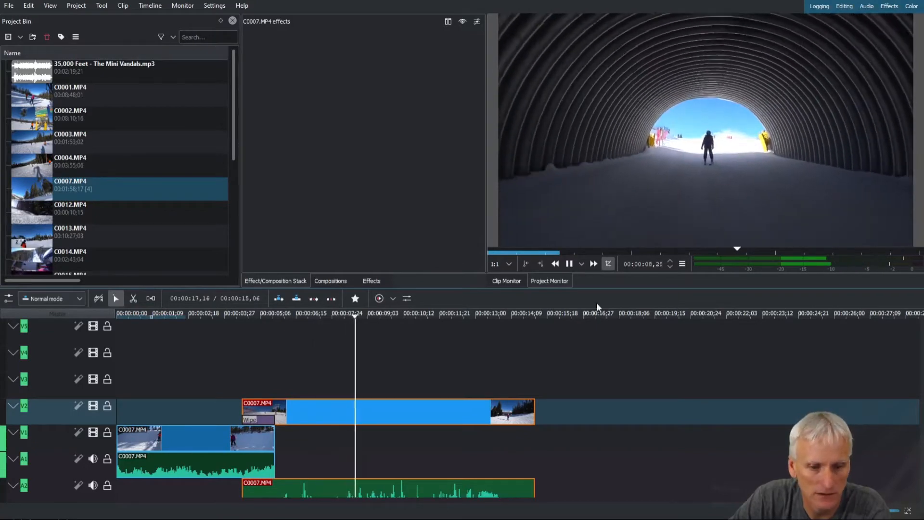
click(569, 263)
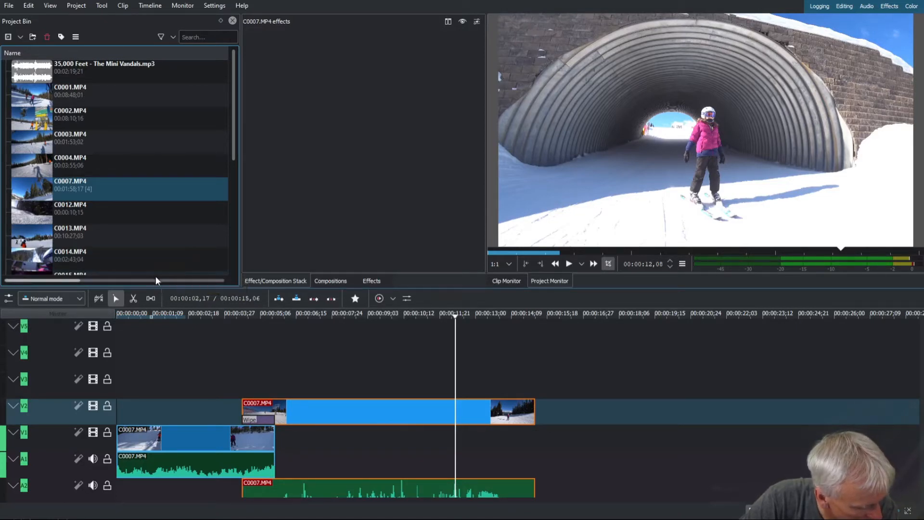
- Place C0013.MP4 on track V3 starting at about 13 seconds, and play its source footage in the clip monitor
drag(54, 236, 481, 377)
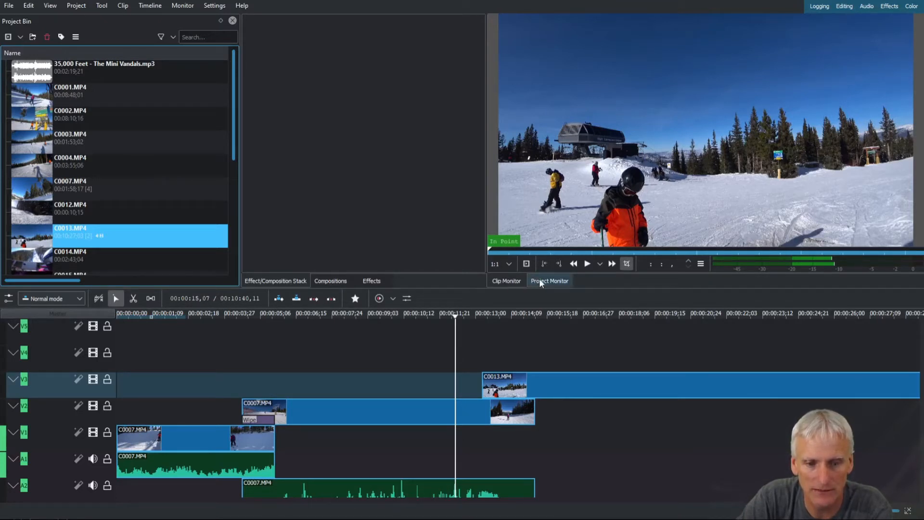
click(25, 233)
click(587, 264)
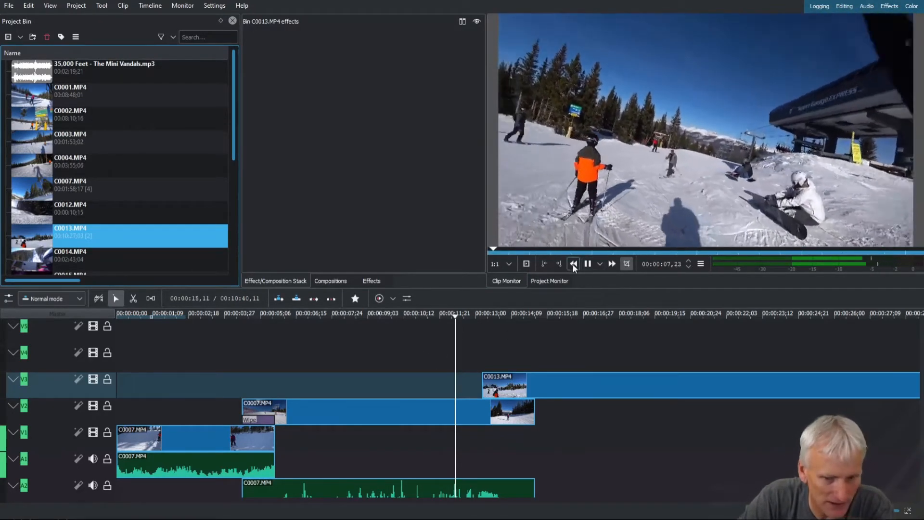
- Find the moment at 00:01:06,28 in the C0013.MP4 source footage and add a marker there
click(587, 264)
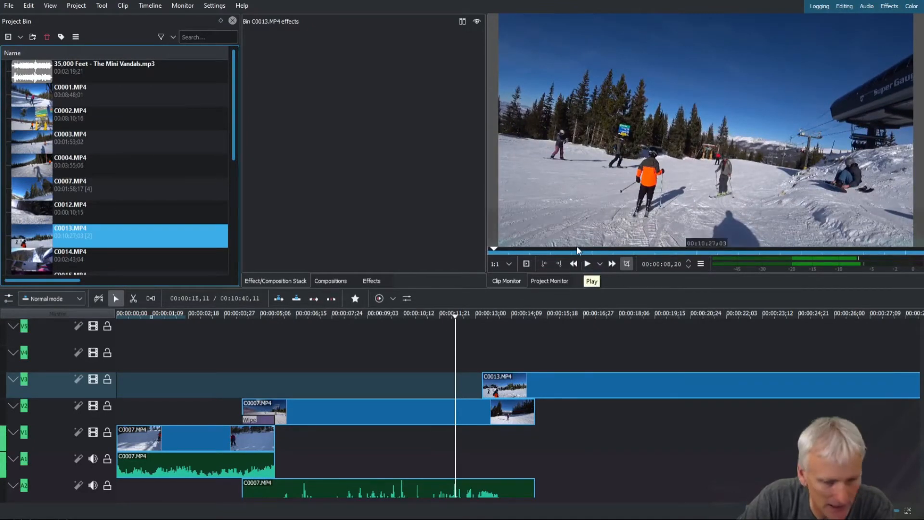
mouse_move(532, 239)
drag(496, 247, 530, 249)
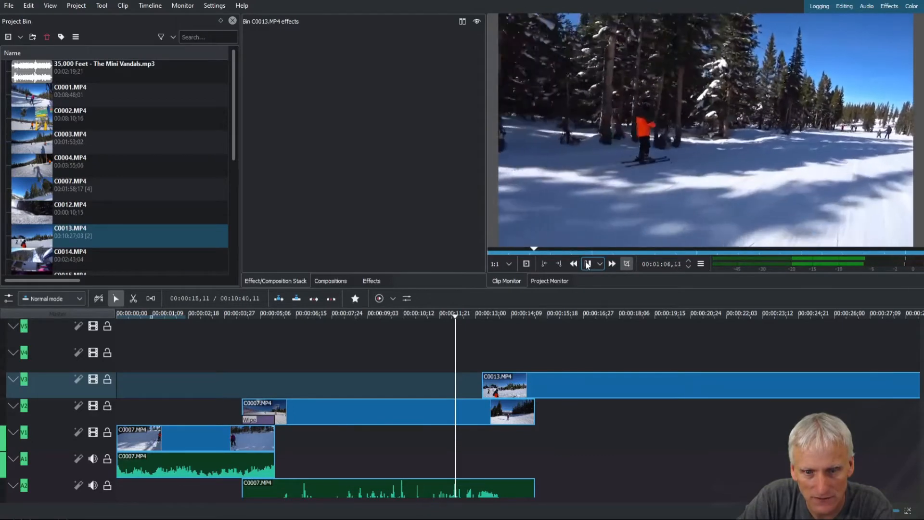
click(588, 263)
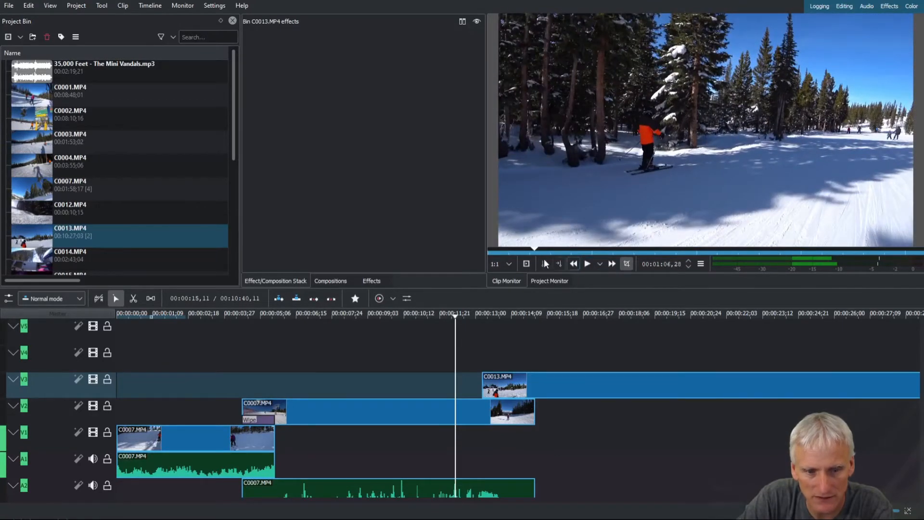
right_click(545, 234)
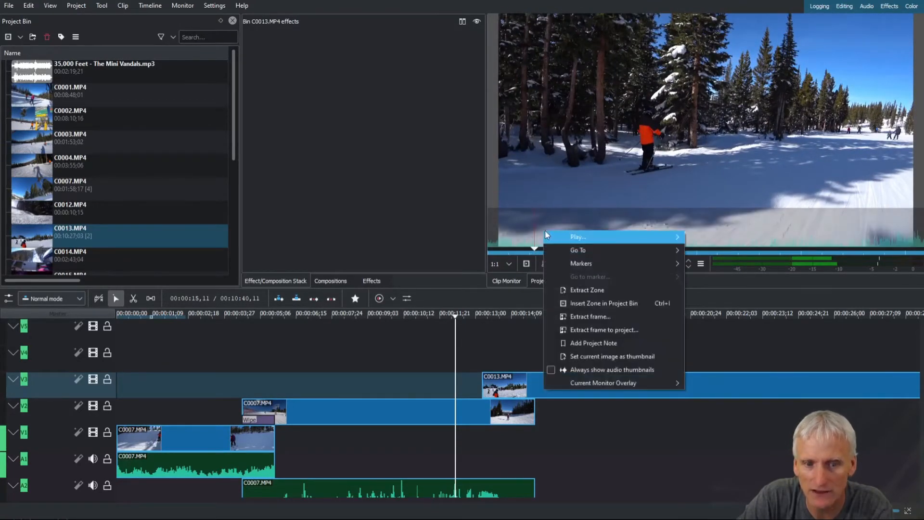
mouse_move(585, 268)
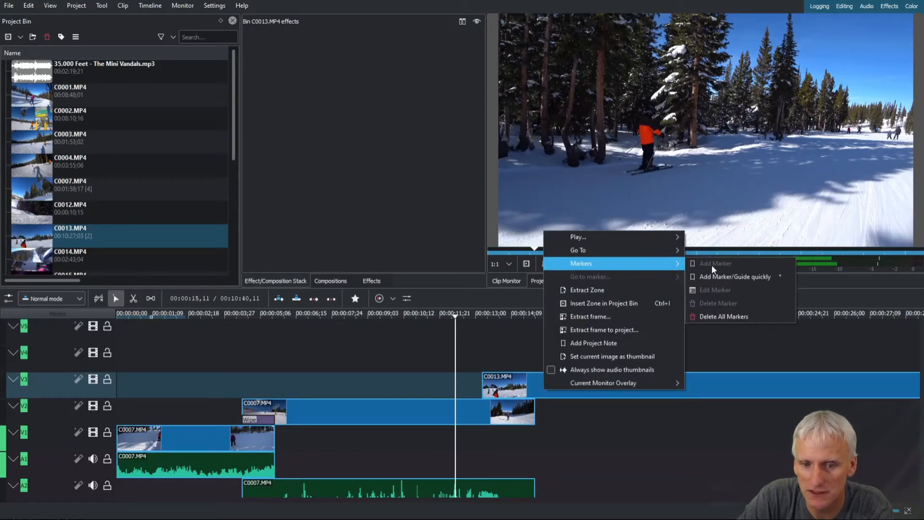
- Move C0013.MP4 to track V1, trimmed to start at its 00:01:06,28 marker and placed right where the V2 piece ends
click(557, 391)
drag(558, 391, 543, 442)
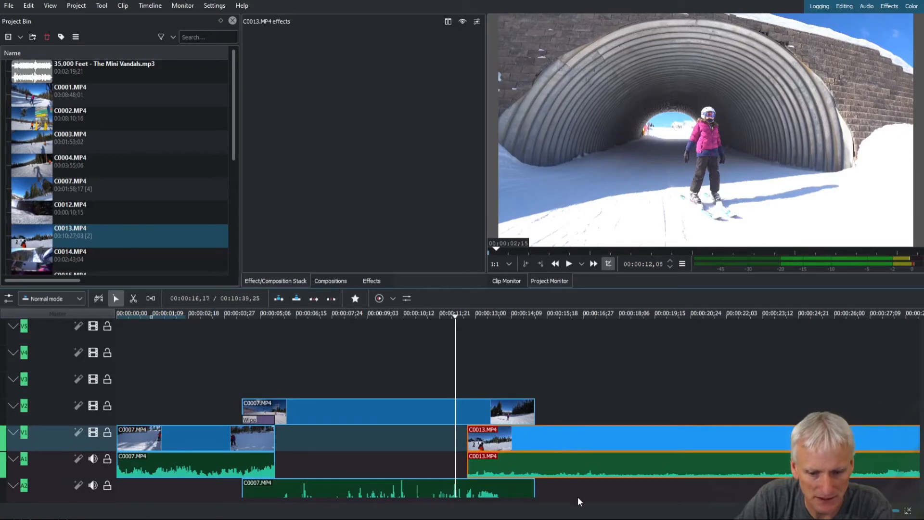
scroll(543, 442, down, 7)
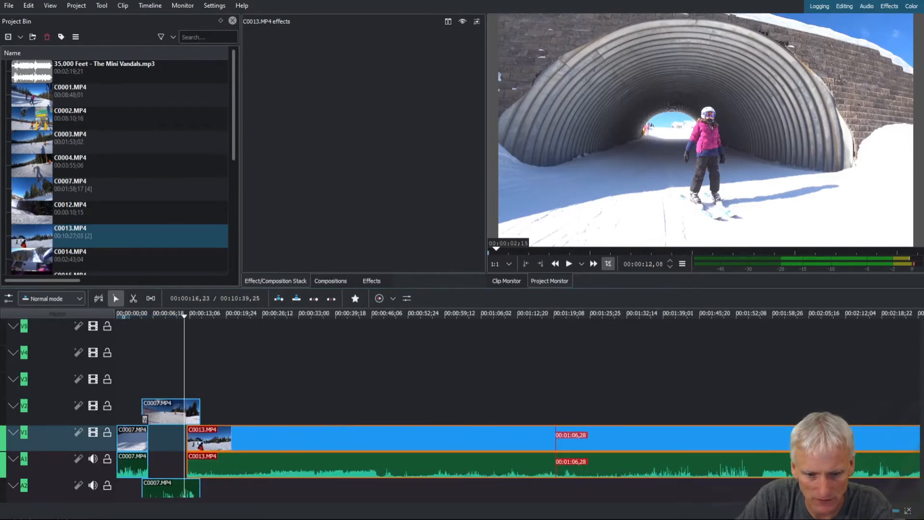
scroll(543, 442, down, 1)
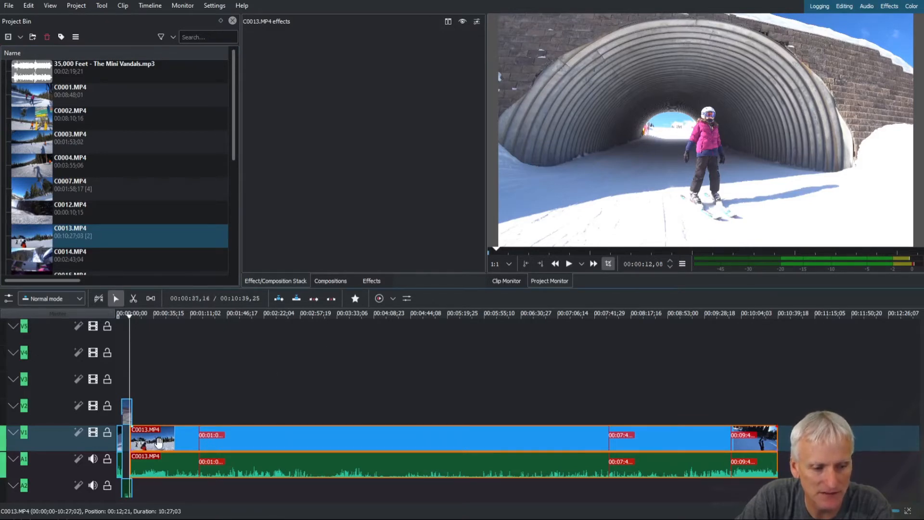
drag(853, 511, 863, 511)
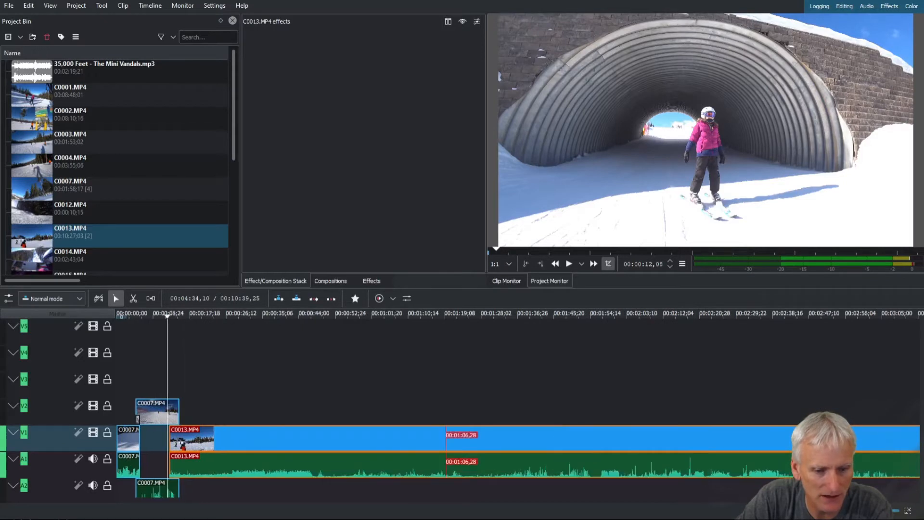
mouse_move(191, 438)
mouse_down()
mouse_move(433, 456)
mouse_move(443, 447)
mouse_up()
drag(502, 442, 236, 437)
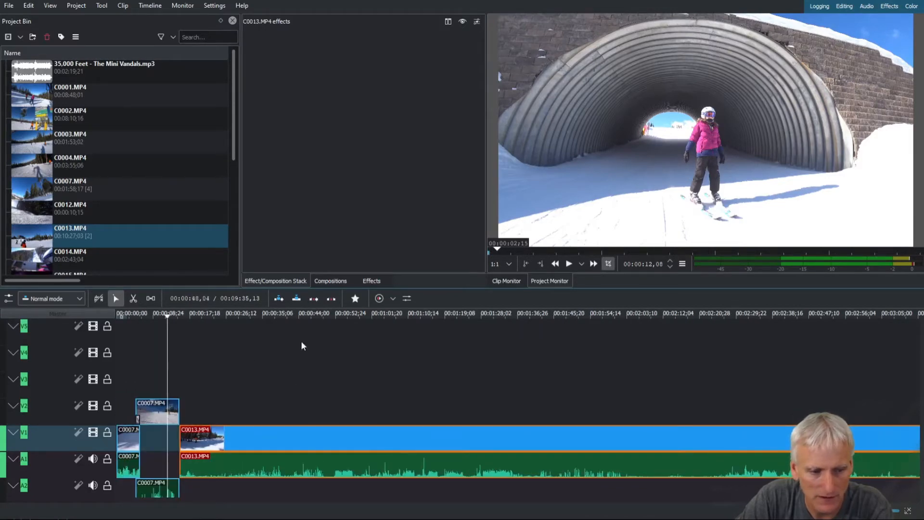
- Cut the C0013.MP4 clip on V1 at 00:00:39,07
drag(189, 314, 269, 314)
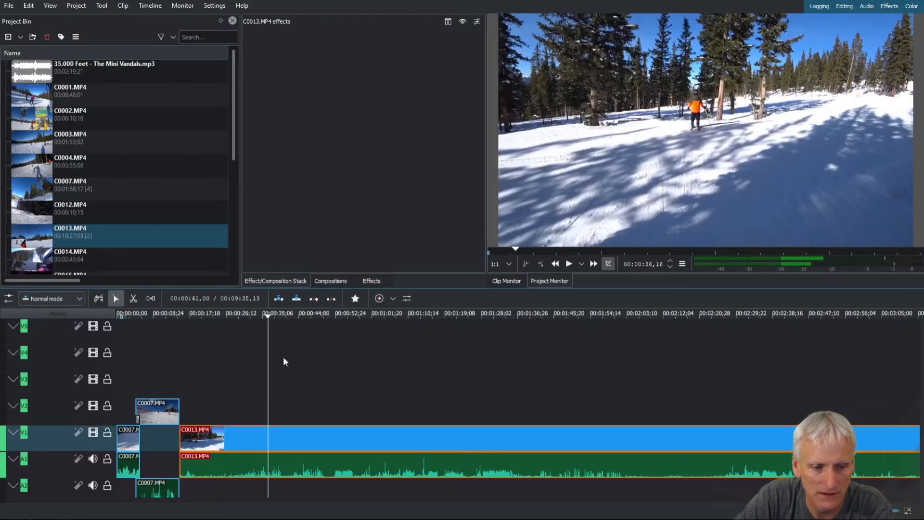
click(271, 319)
drag(272, 315, 280, 320)
right_click(319, 446)
click(361, 415)
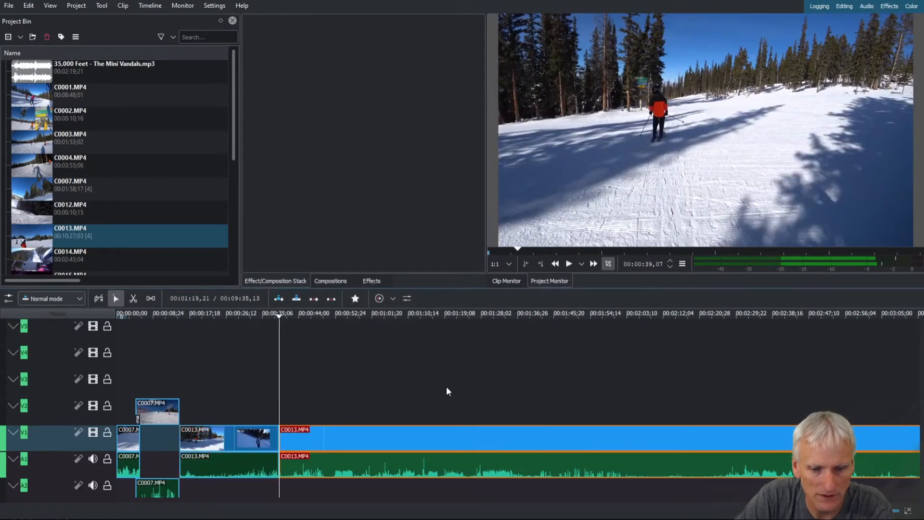
- Cut the long C0013.MP4 piece at 00:06:46,06, just before its 00:07:43,10 marker, and delete the section before the cut
scroll(447, 387, right, 10)
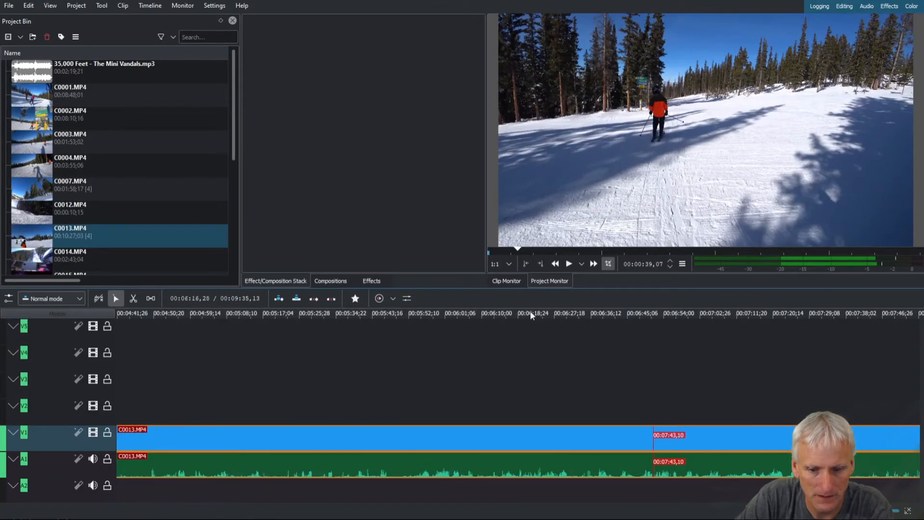
click(631, 313)
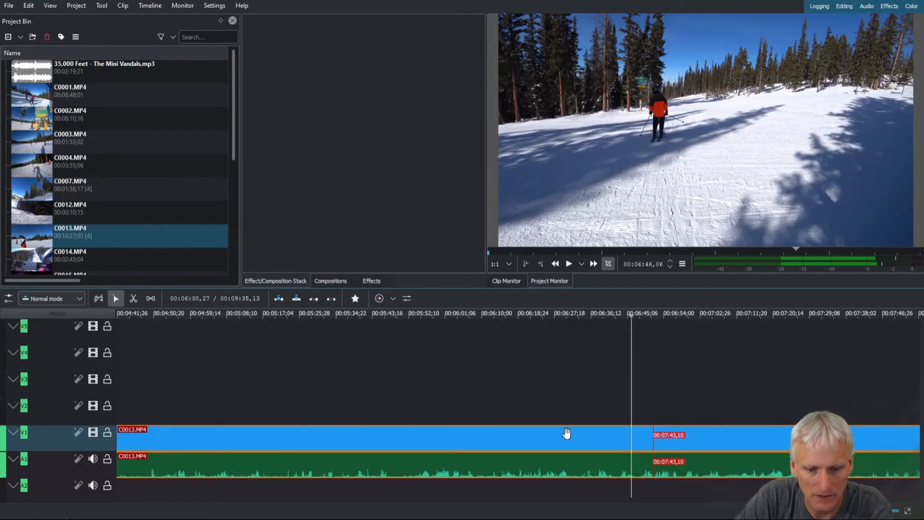
right_click(567, 439)
click(621, 402)
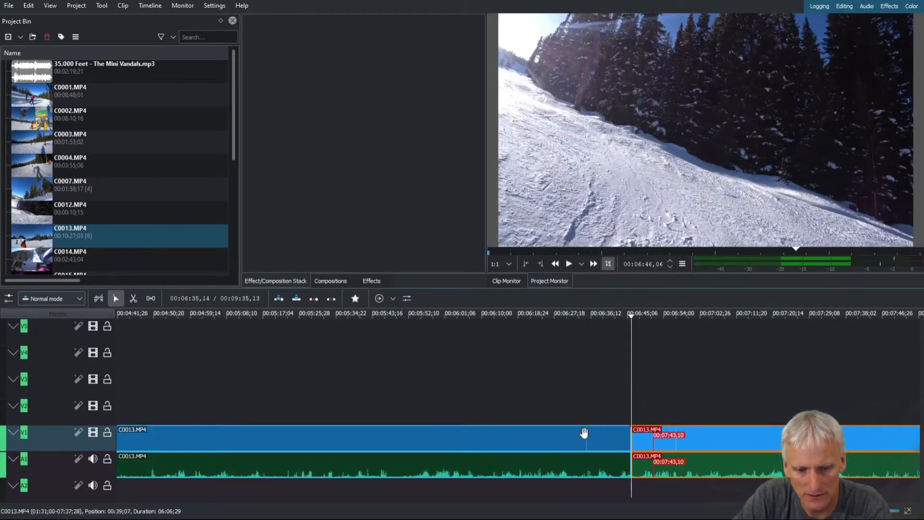
key(Delete)
- Remove the empty space on V1 after the first C0013.MP4 piece so the remaining footage follows it directly
scroll(478, 440, left, 10)
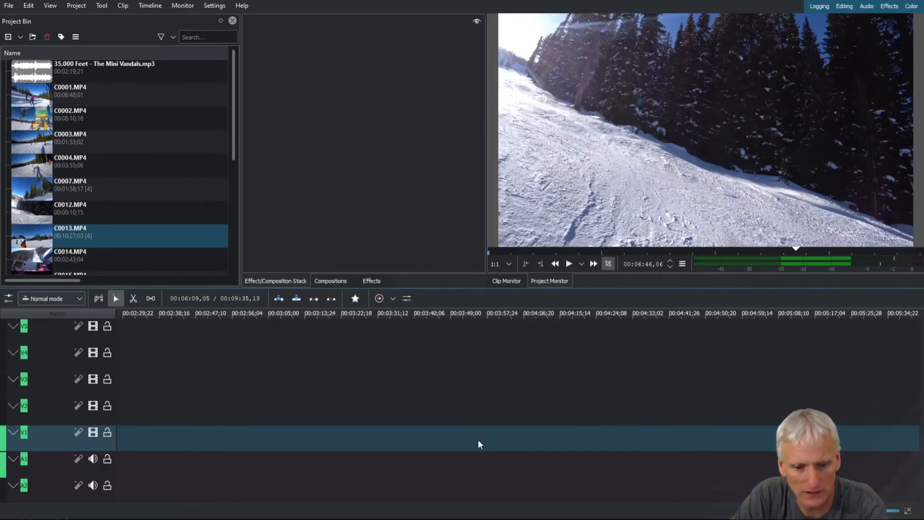
right_click(306, 432)
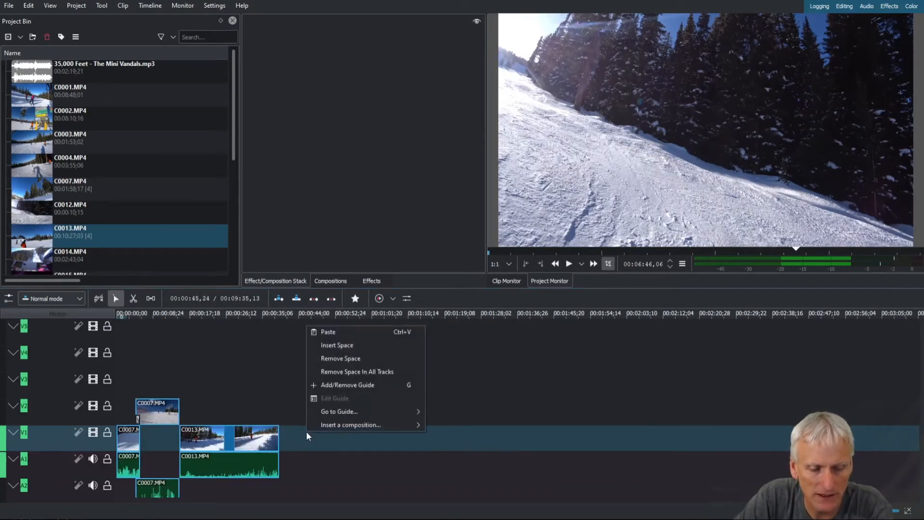
click(328, 379)
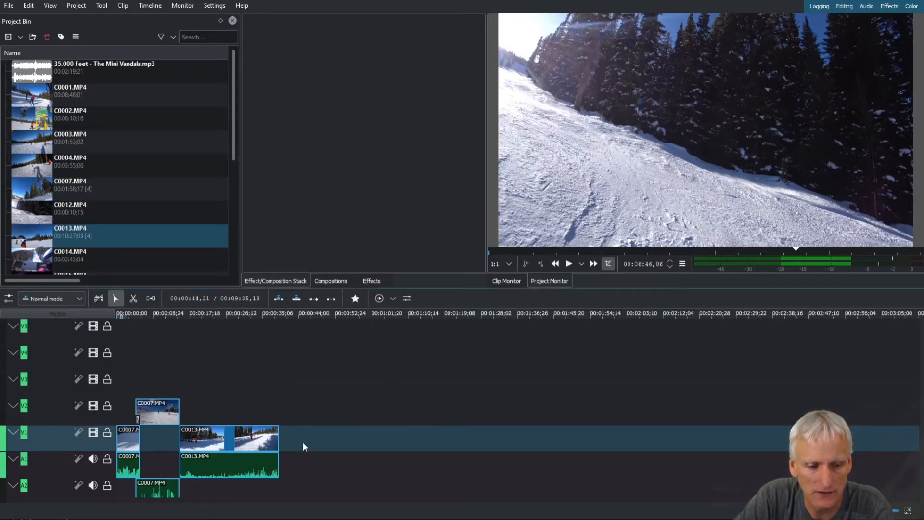
right_click(307, 429)
right_click(290, 411)
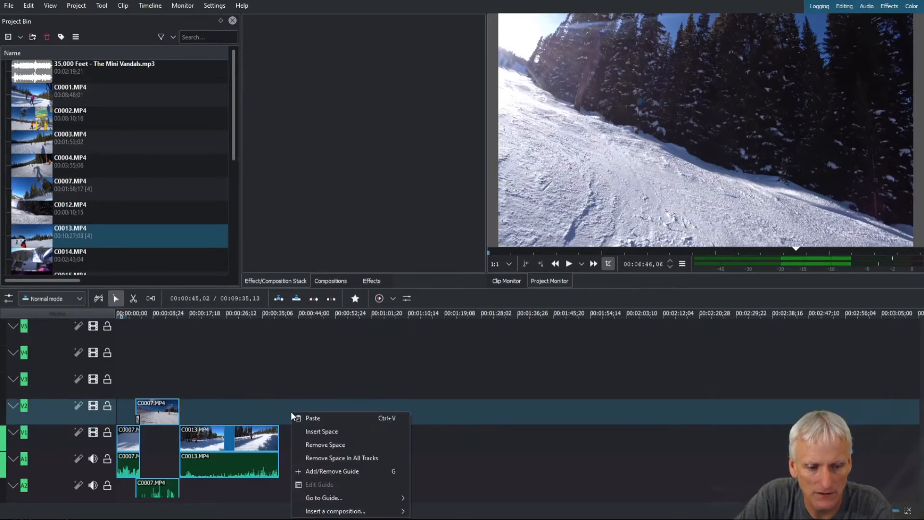
click(323, 459)
right_click(325, 436)
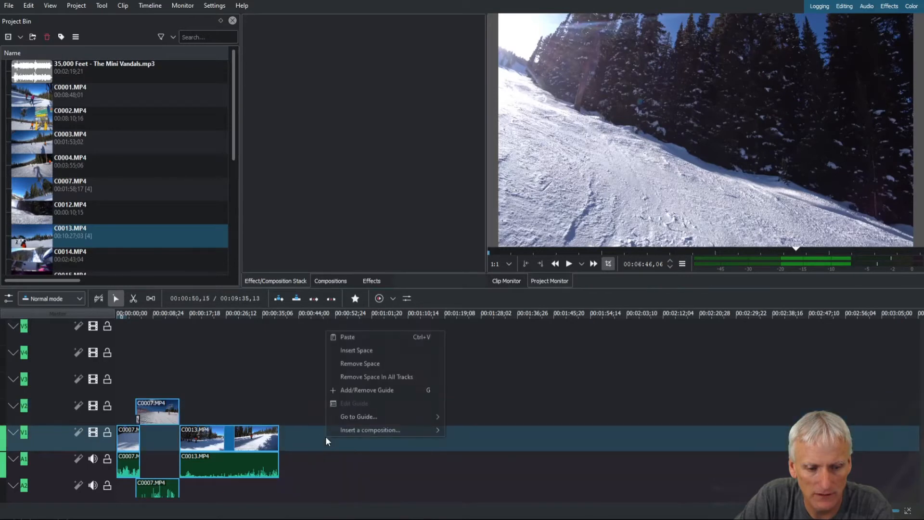
click(357, 377)
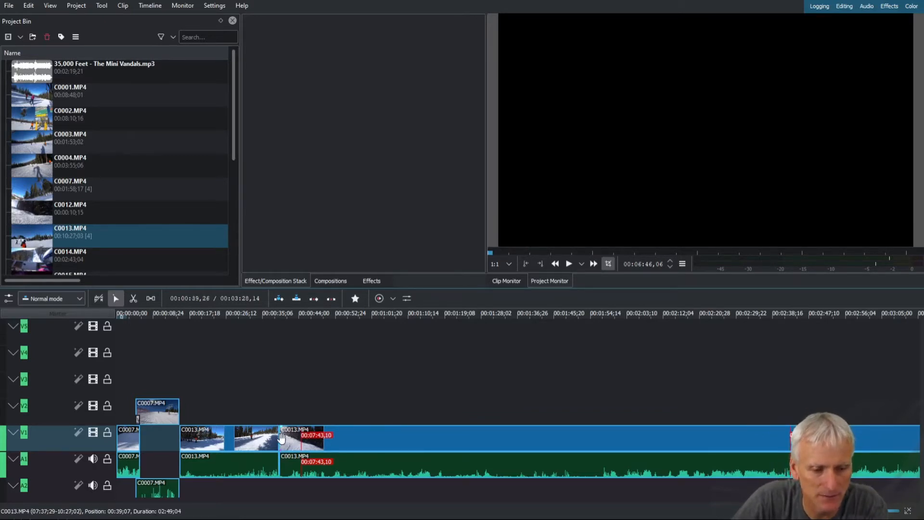
- Trim the start of the second C0013.MP4 piece to its 00:07:43,10 marker and cut it about 7 seconds after that point
drag(264, 313, 303, 312)
drag(279, 444, 303, 444)
drag(304, 314, 797, 372)
right_click(360, 448)
click(361, 444)
- Trim the last C0013.MP4 piece to start at its 09:43 marker and end at 00:01:21,05, and place it and the short piece on V2
drag(335, 446, 800, 444)
drag(819, 439, 355, 406)
drag(336, 316, 452, 313)
drag(513, 416, 451, 414)
drag(314, 429, 288, 418)
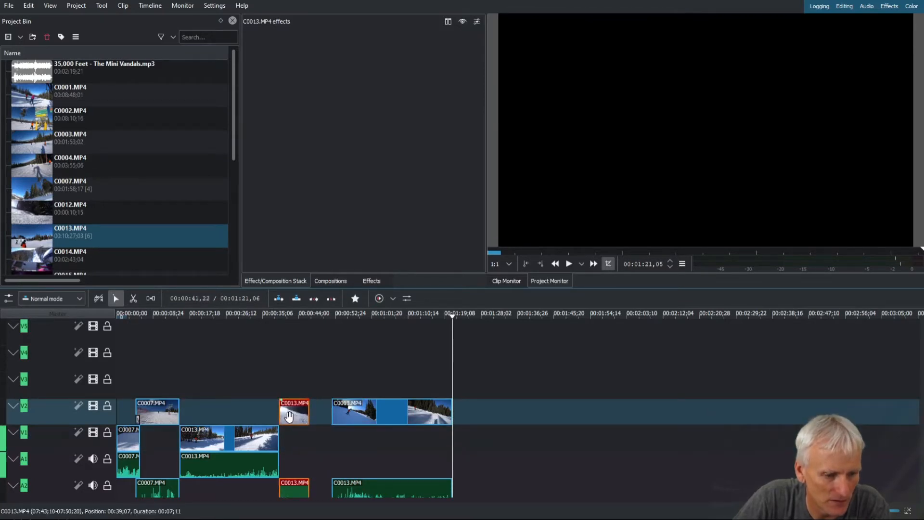
- Move the V1 C0013.MP4 piece earlier to start at 14:00 and add a Wipe over its overlap with the C0007.MP4 piece on V2
key(ctrl+plus)
key(ctrl+minus)
key(ctrl+minus)
key(ctrl+minus)
key(ctrl+plus)
key(ctrl+plus)
key(ctrl+plus)
key(ctrl+plus)
key(ctrl+plus)
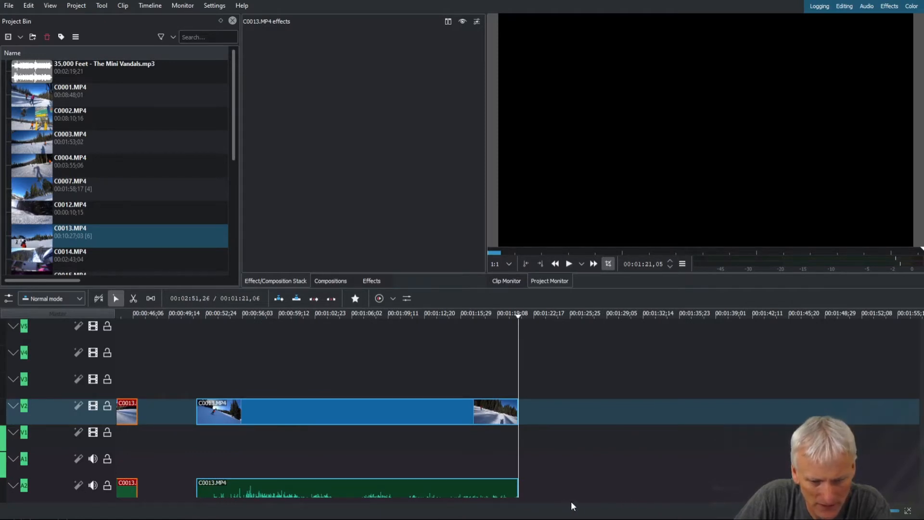
drag(371, 500, 131, 499)
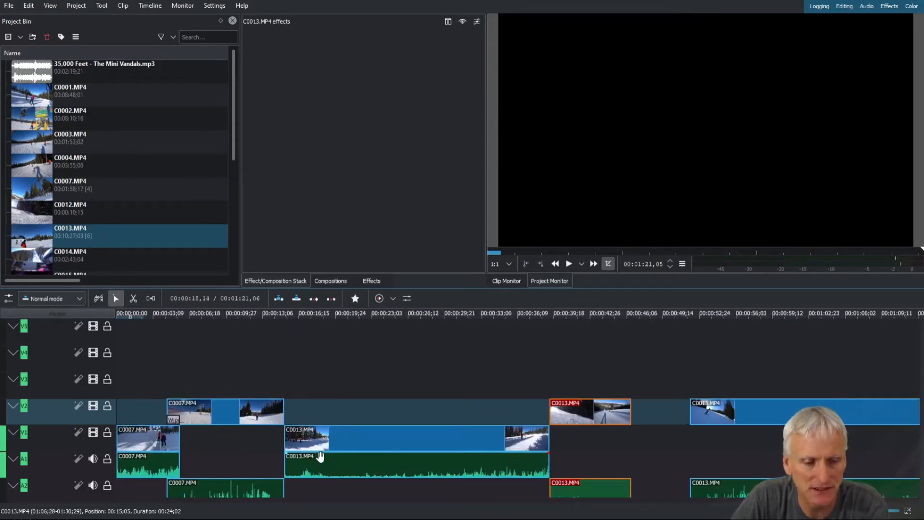
drag(329, 446, 315, 447)
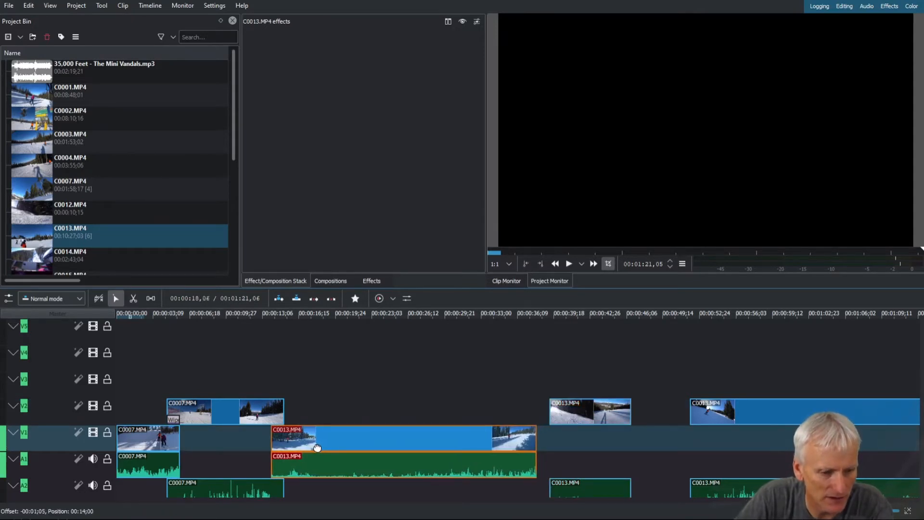
click(282, 423)
- Move the short V2 piece to 36:22 and the last C0013.MP4 piece to V1 at 43:01, adding a Wipe over each overlap
drag(589, 419, 560, 419)
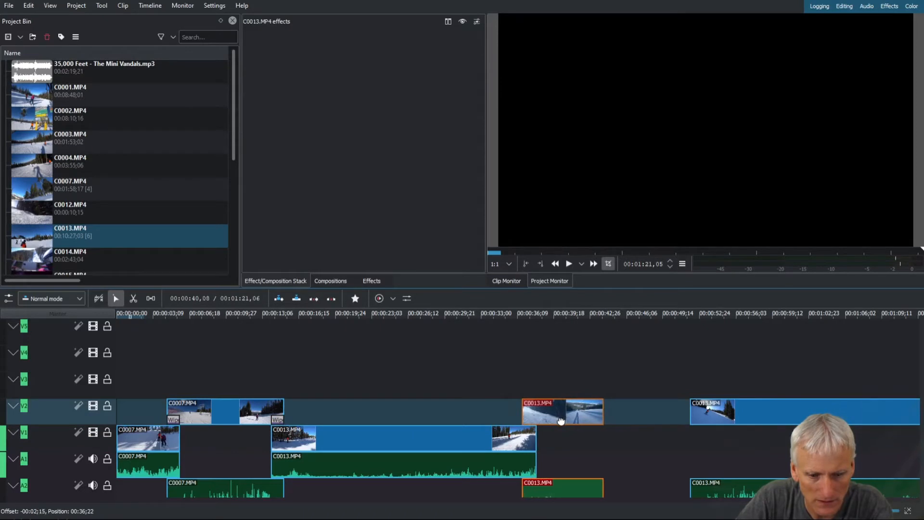
click(525, 428)
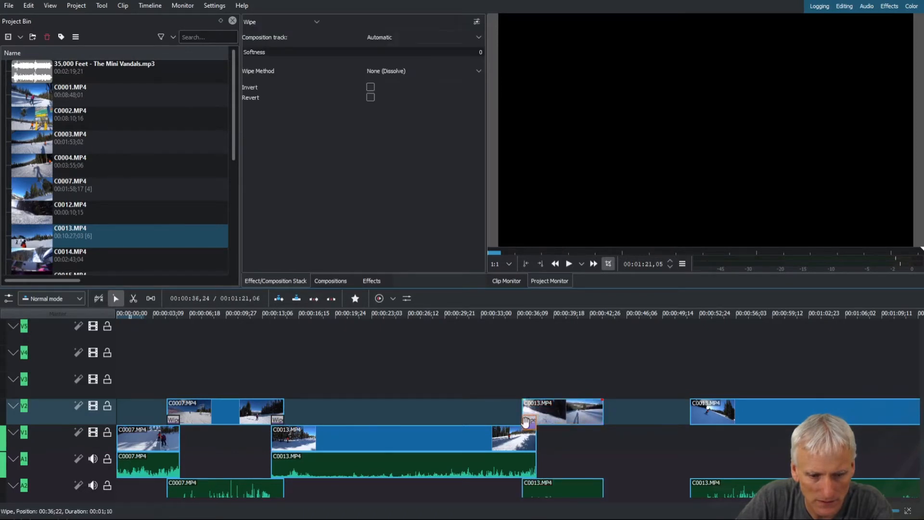
drag(700, 422, 605, 448)
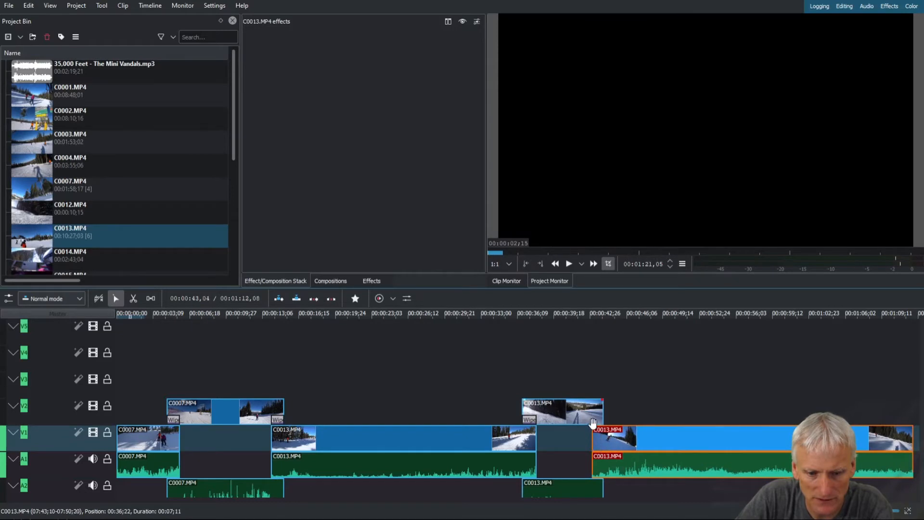
click(602, 426)
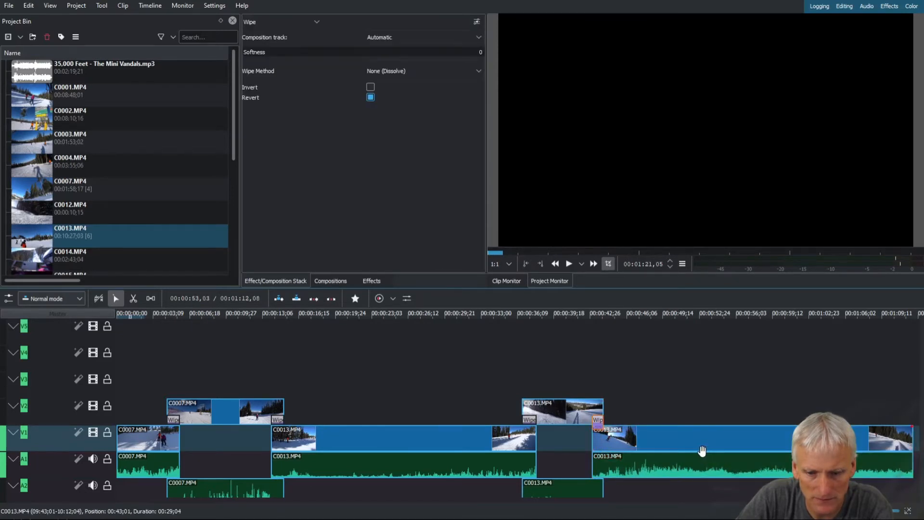
- Play back the last C0013.MP4 piece from just after its Wipe transition
scroll(702, 450, down, 2)
scroll(690, 450, up, 3)
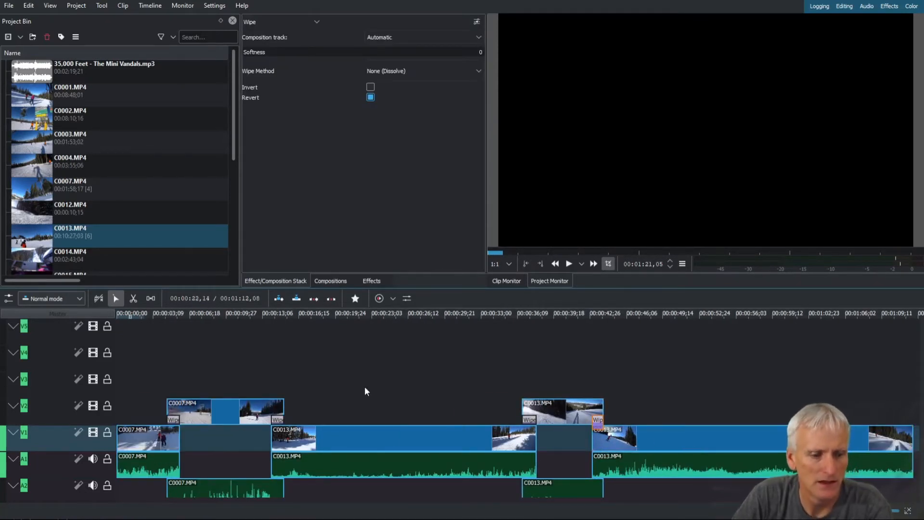
scroll(647, 428, down, 2)
click(489, 310)
click(568, 264)
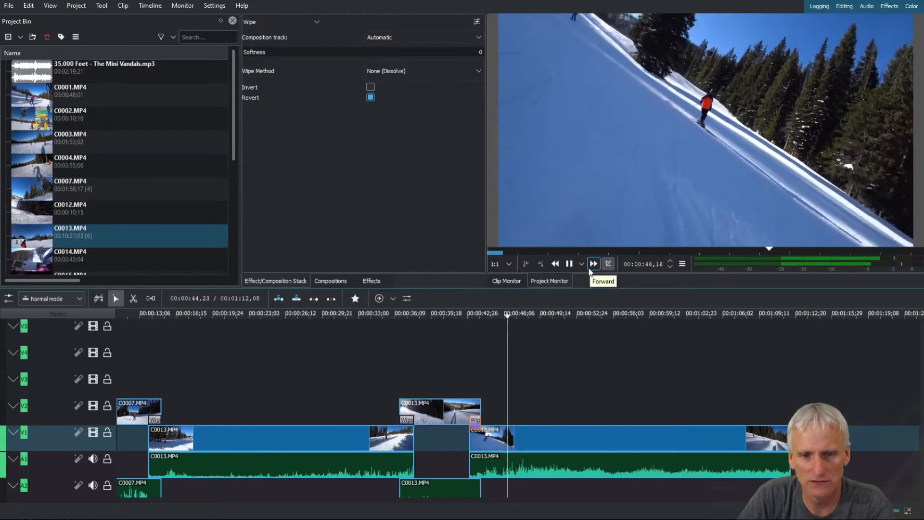
click(568, 263)
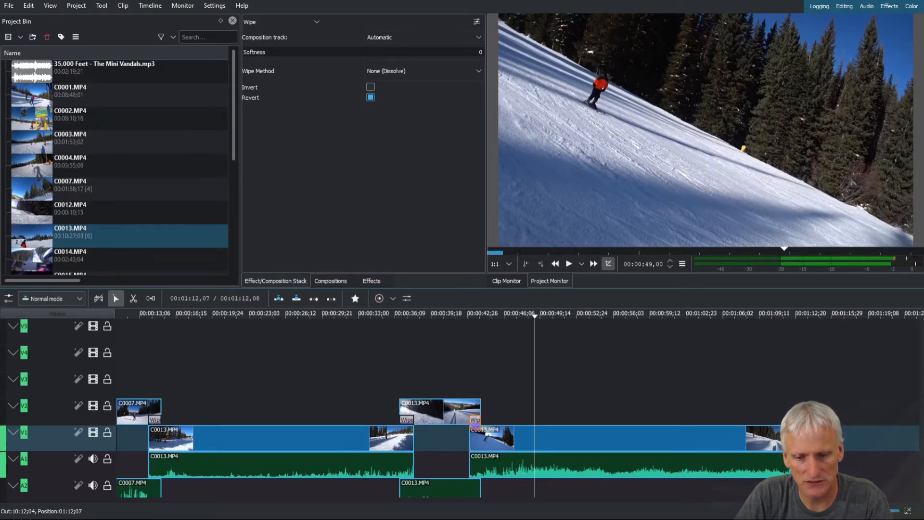
- Speed up the last C0013.MP4 piece to 167% by shortening its duration, and play it back from its start
drag(783, 443, 663, 451)
click(470, 315)
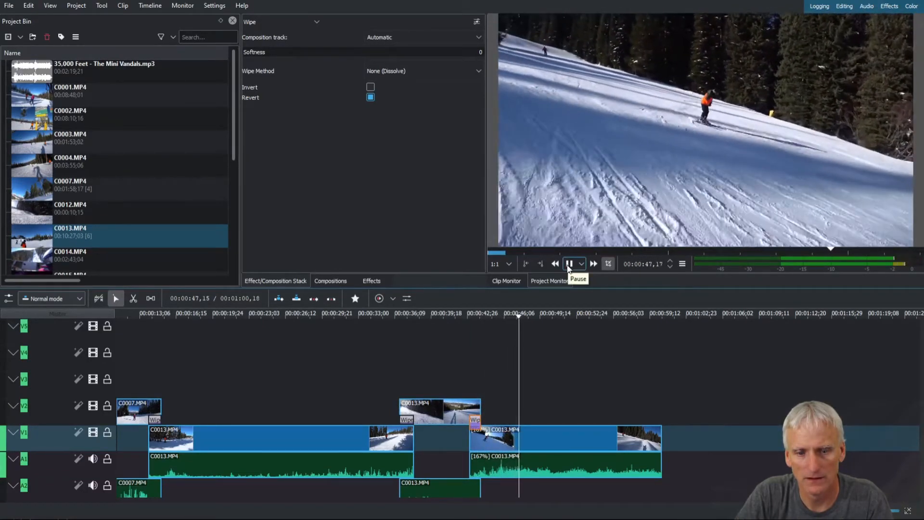
click(568, 264)
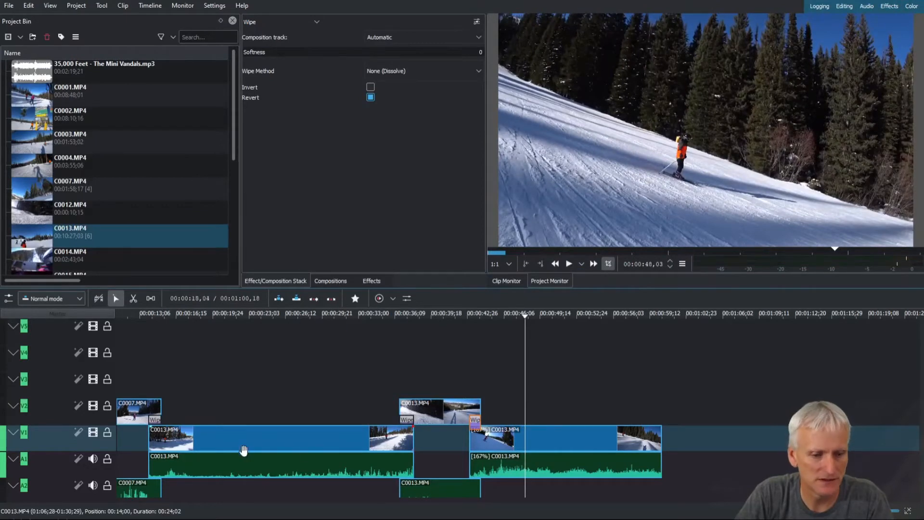
- Add a Volume (keyframable) effect with a gain of -47dB to the last C0013.MP4 piece and play it back
click(575, 468)
right_click(575, 468)
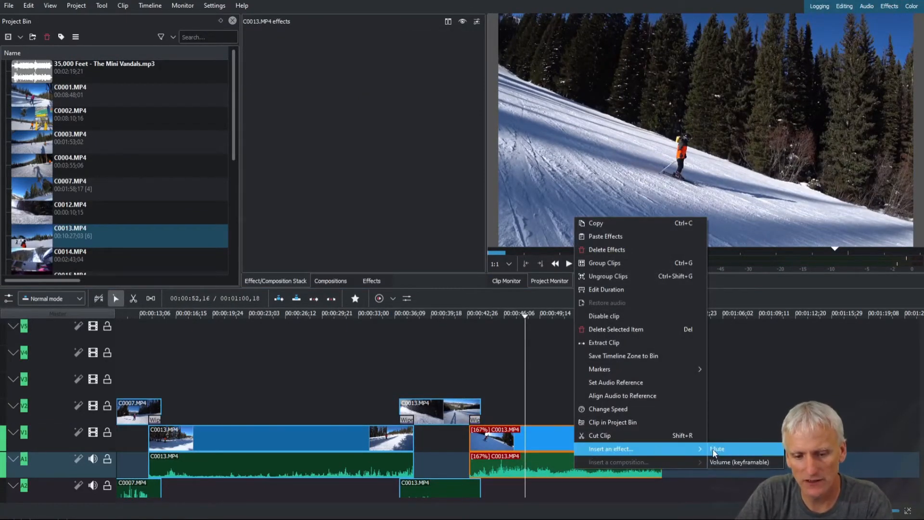
click(717, 461)
drag(412, 94, 321, 94)
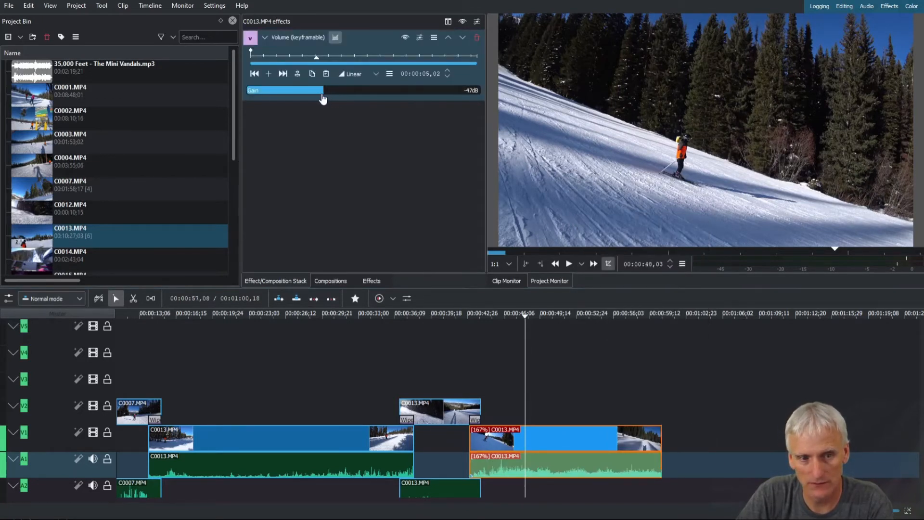
click(569, 263)
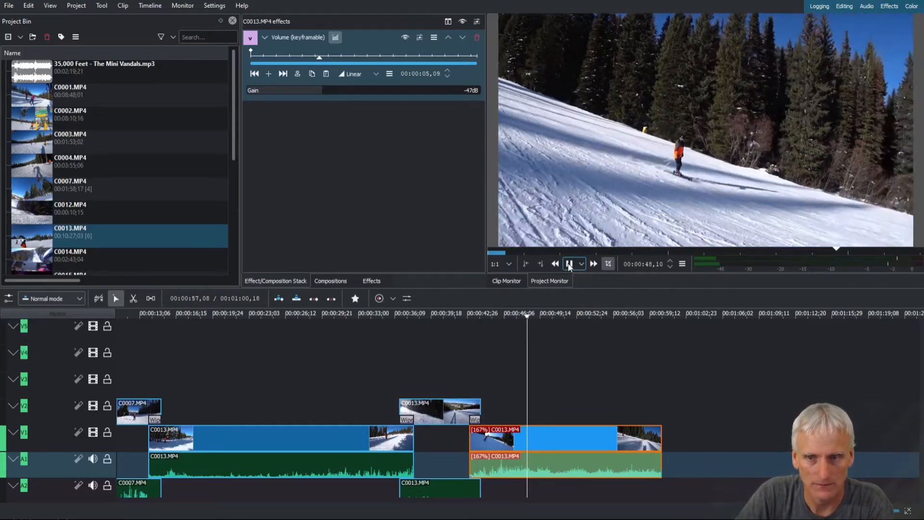
click(569, 264)
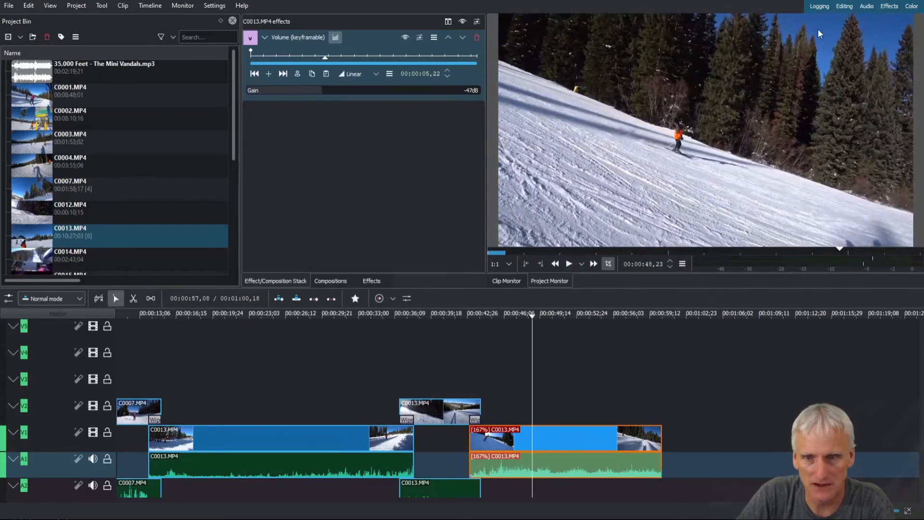
- Switch to the Audio workspace and play back part of the long C0013.MP4 piece to check its levels in the mixer
click(867, 7)
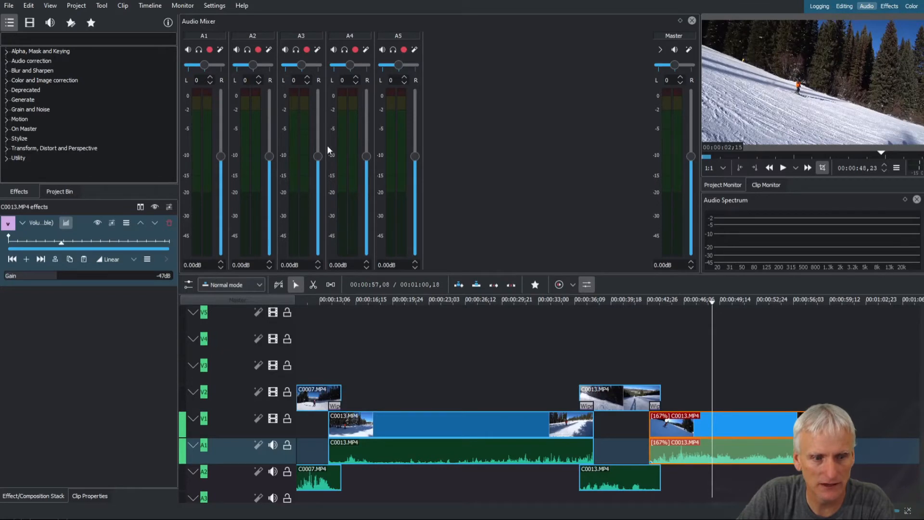
click(467, 299)
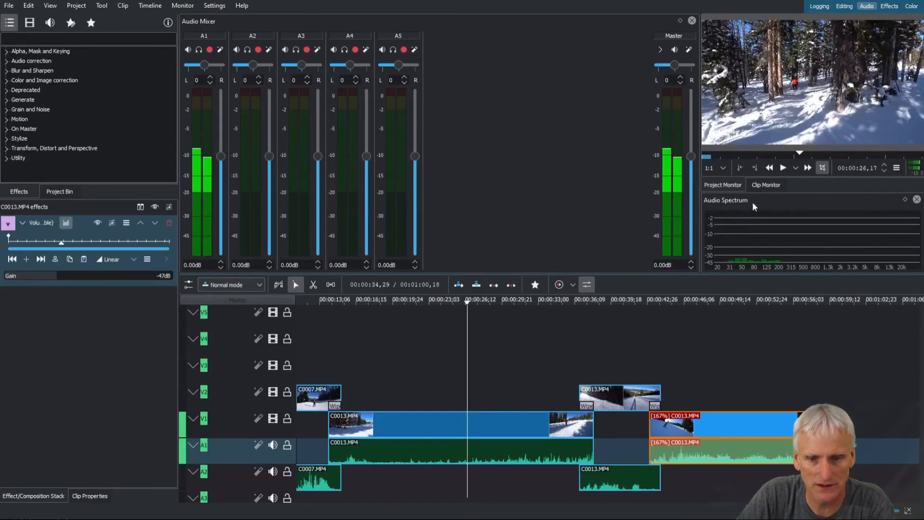
click(784, 166)
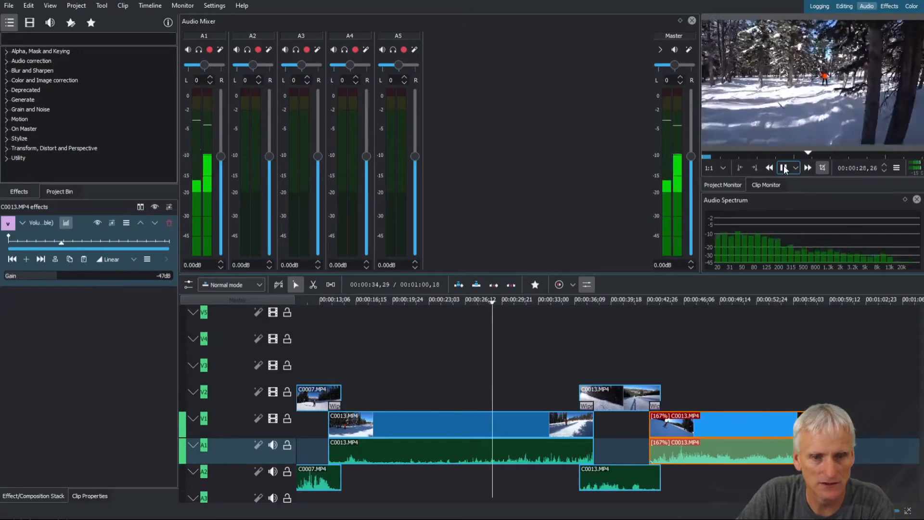
click(784, 165)
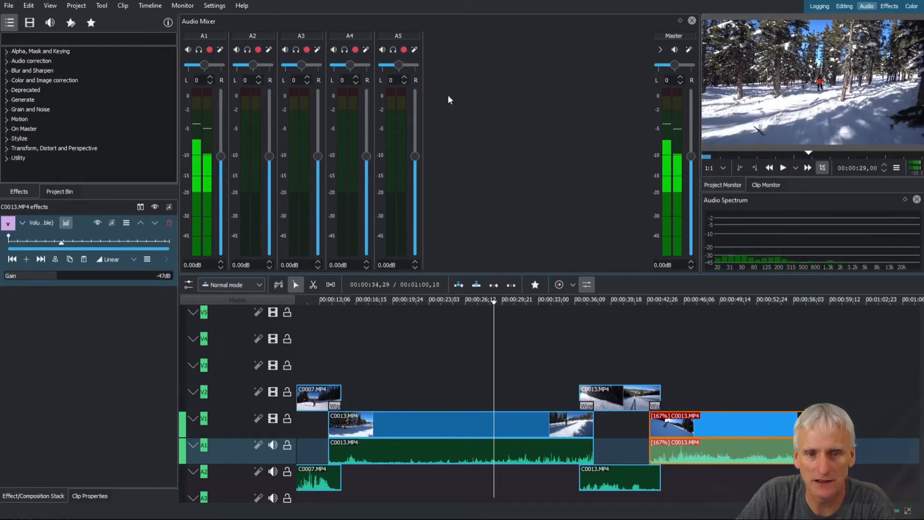
- Compare the Logging and Audio workspaces, finishing in the Editing workspace
click(820, 6)
click(820, 6)
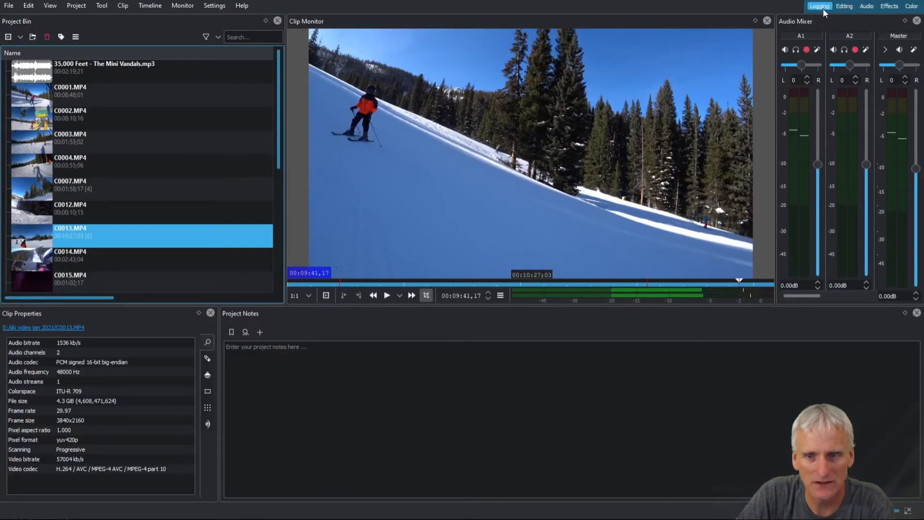
click(844, 6)
click(867, 6)
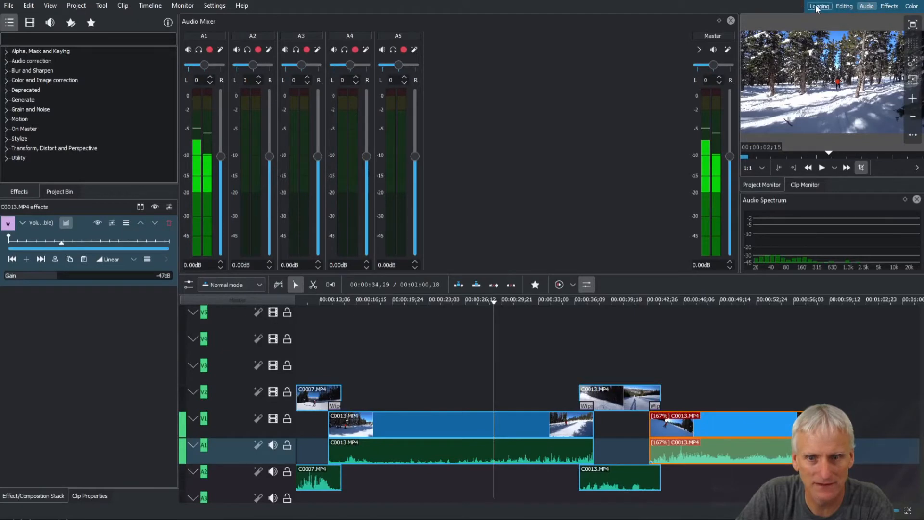
click(819, 7)
click(844, 6)
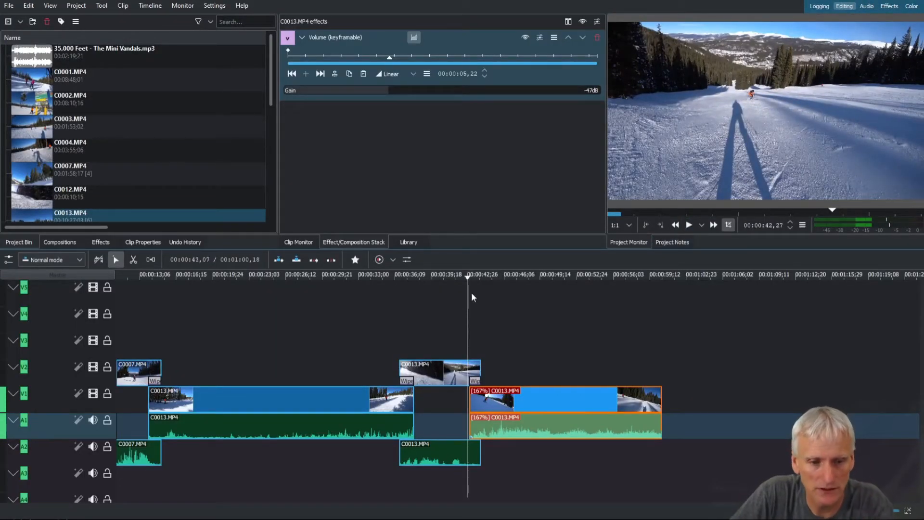
- Cut the short C0013.MP4 piece on V2 at 39:24 and open a gap of about 11 seconds after the cut
drag(464, 276, 433, 282)
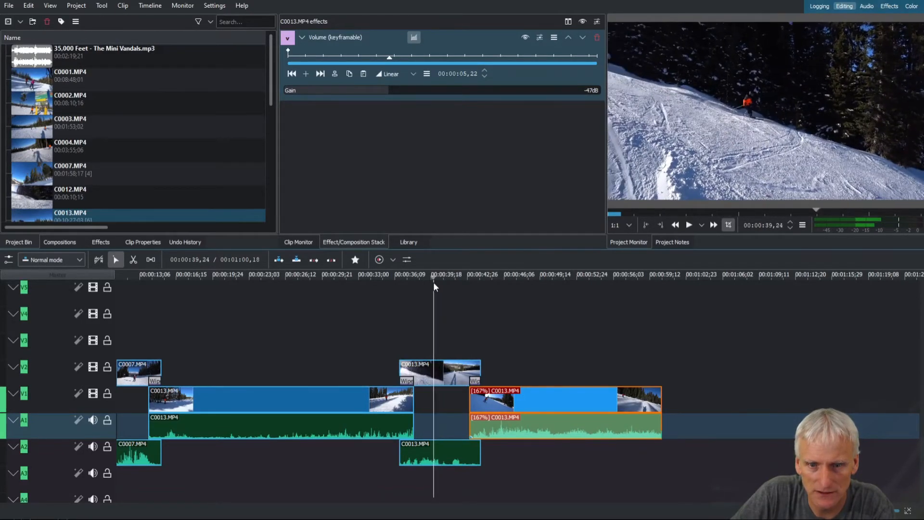
right_click(458, 362)
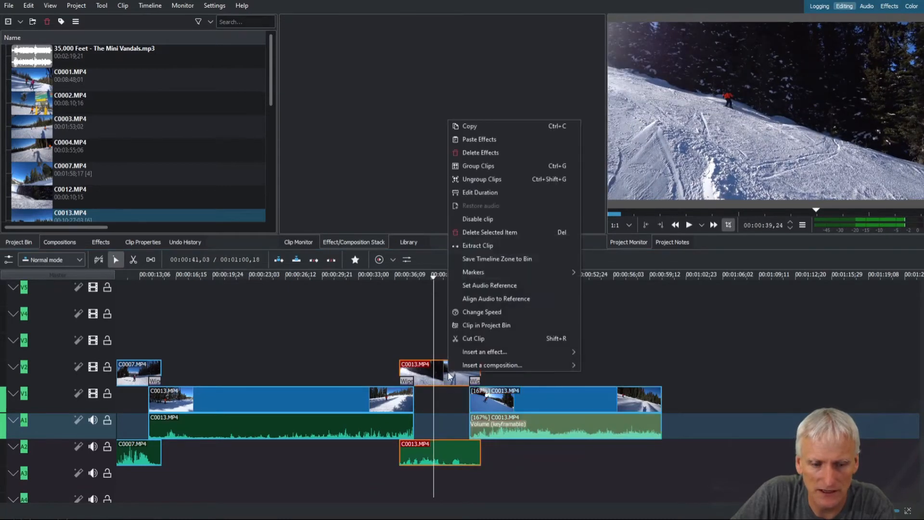
click(460, 339)
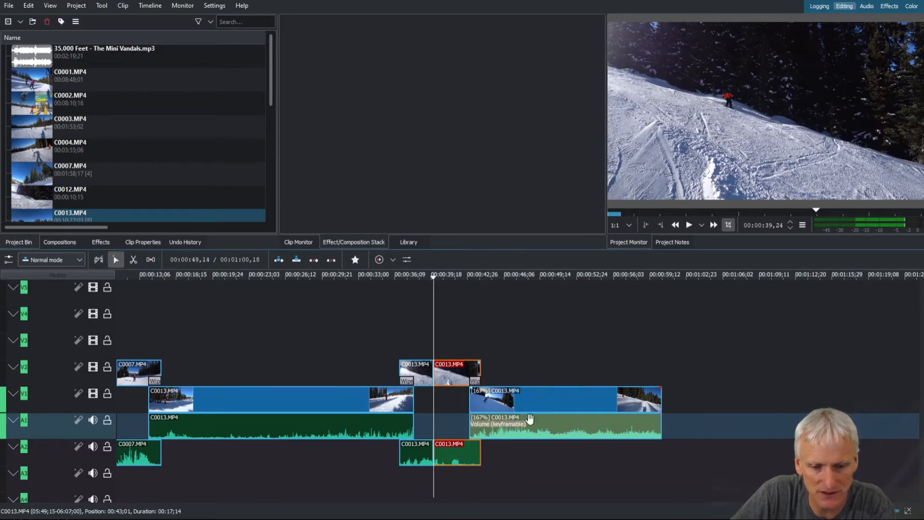
click(151, 259)
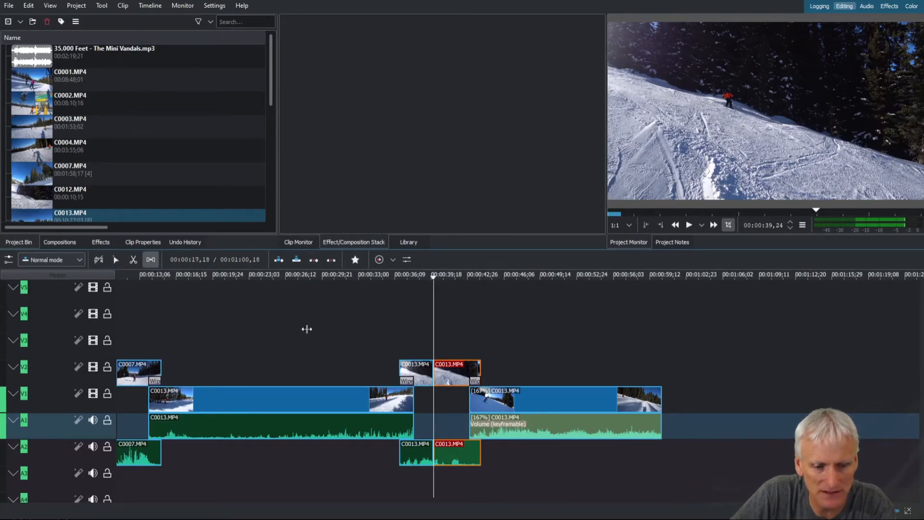
drag(450, 348, 570, 353)
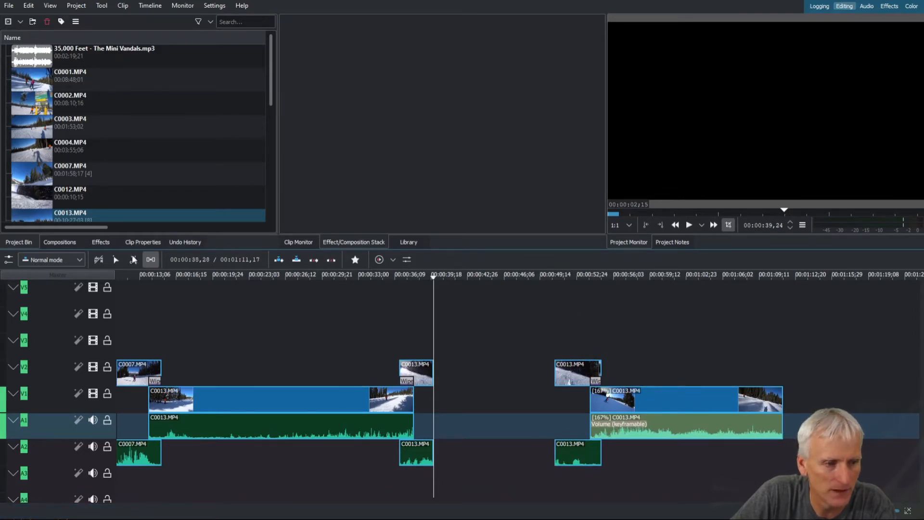
- Slow the second part of the cut V2 piece to 40% by extending its start earlier, and close the gap before it
click(116, 259)
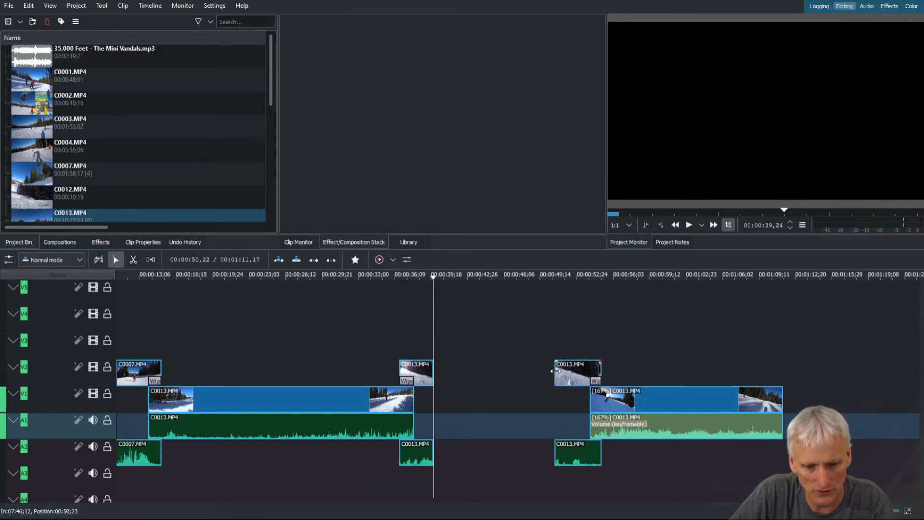
drag(552, 374, 484, 375)
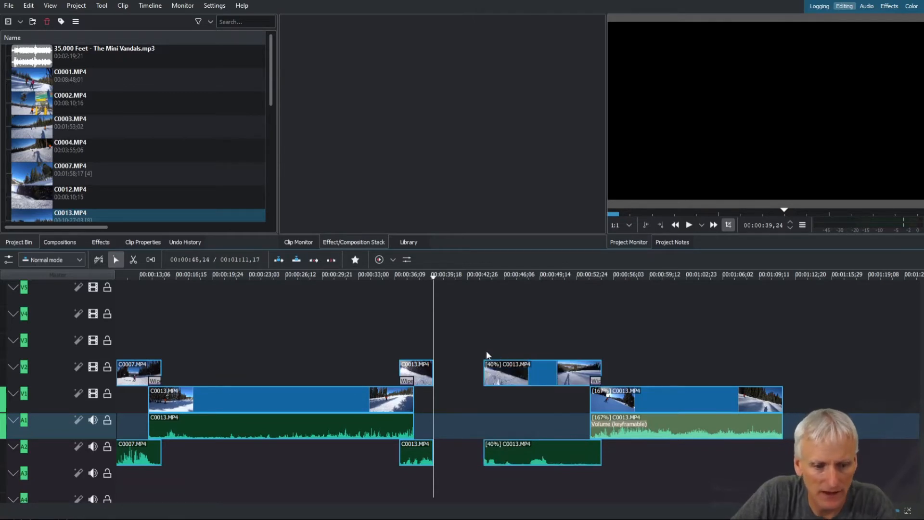
click(151, 259)
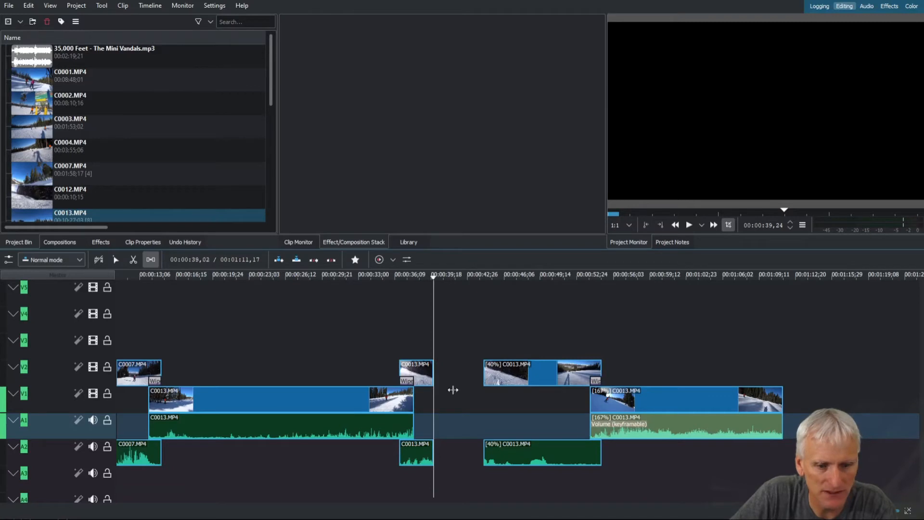
drag(524, 349, 473, 351)
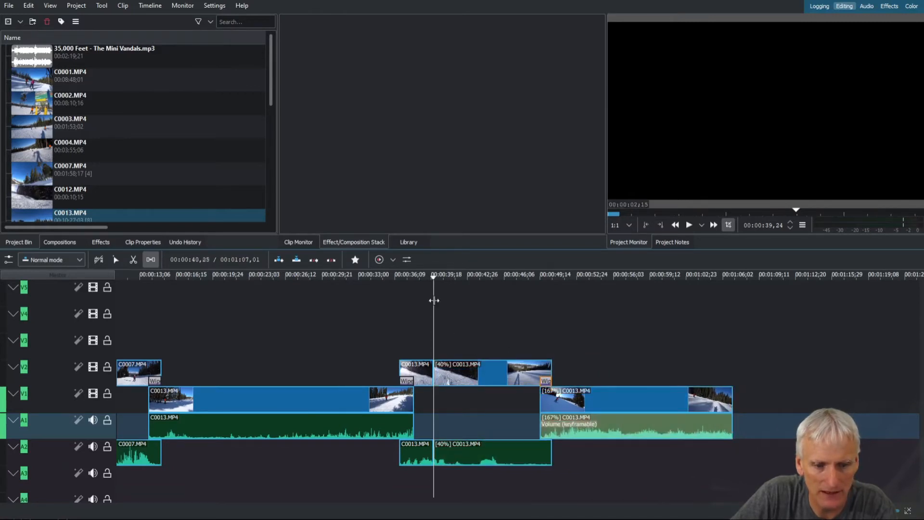
- Cut the 40% C0013.MP4 piece on V2 at 43:04
click(116, 260)
click(441, 278)
drag(441, 278, 470, 285)
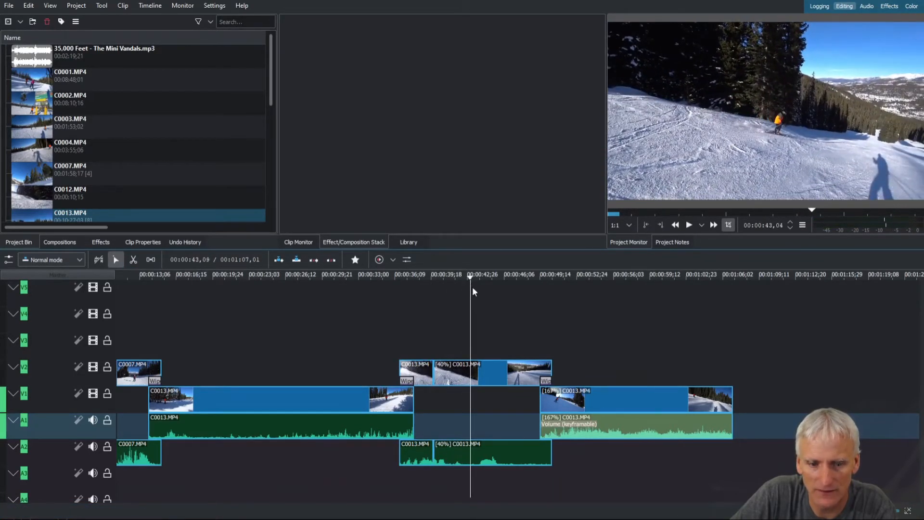
right_click(502, 373)
click(519, 343)
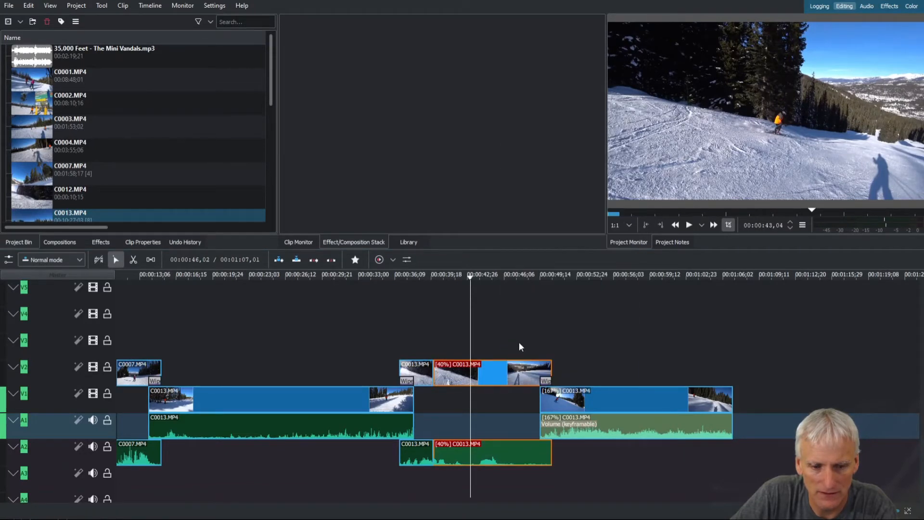
key(shift+r)
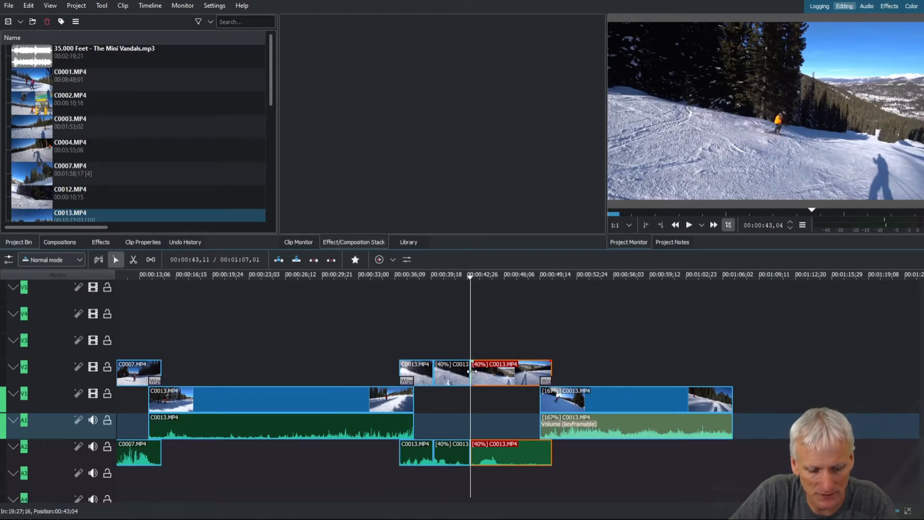
- Speed up the part after the cut to 99% by shortening it from its start, and close the gap before it
drag(472, 371, 529, 381)
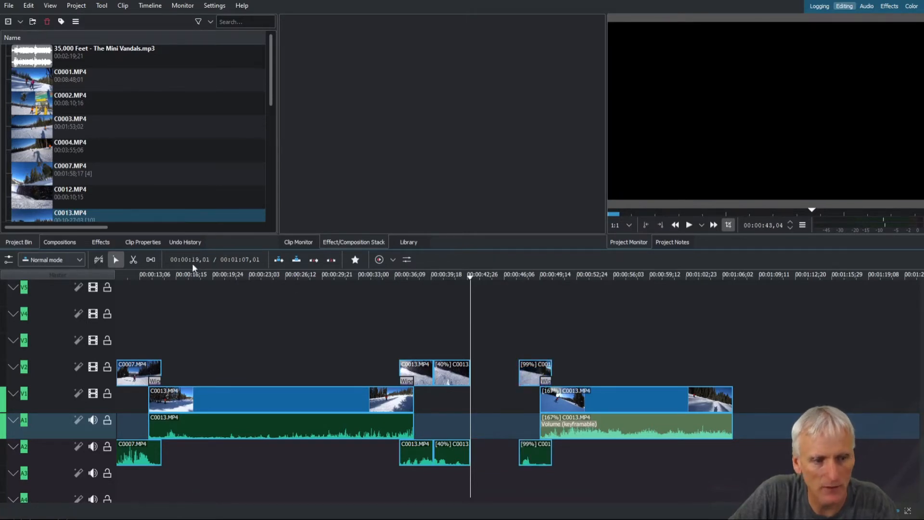
click(150, 260)
drag(532, 351, 486, 350)
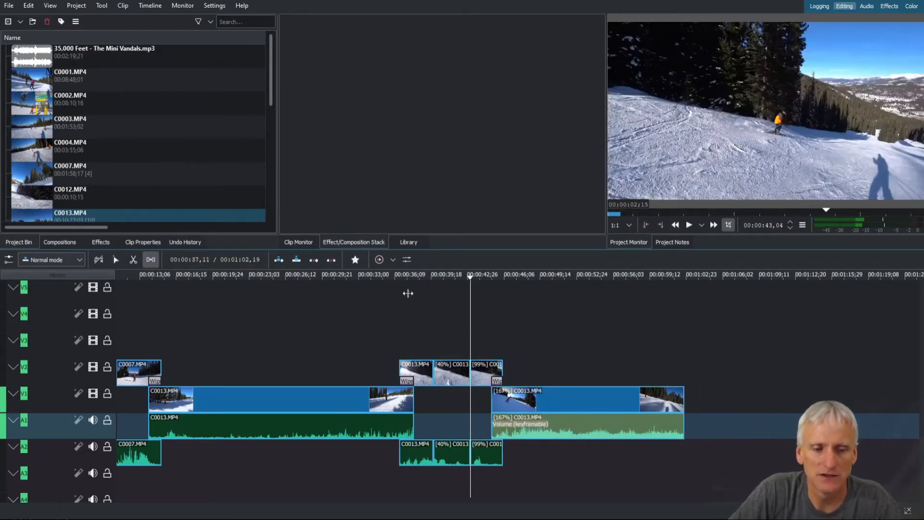
- Play back the slow-motion section from 37:28, select the 40% piece and return the playhead to 40:13
click(115, 260)
click(413, 275)
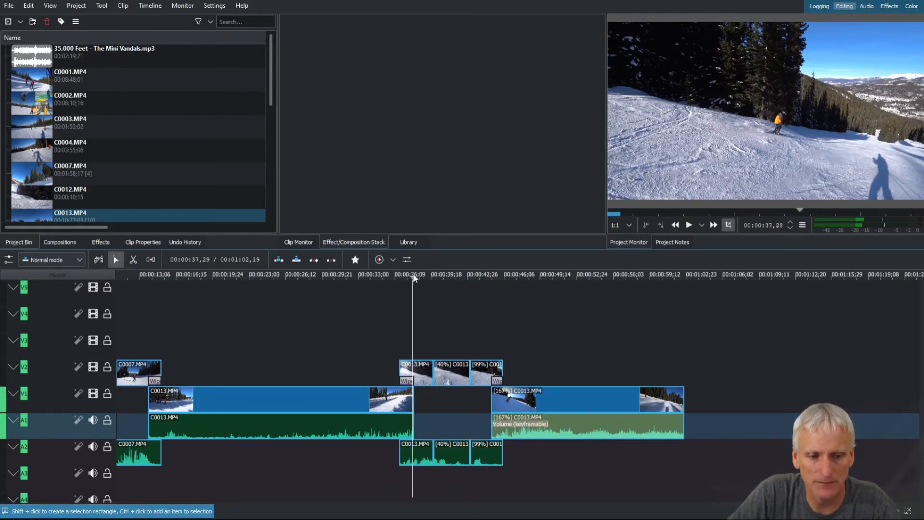
click(692, 225)
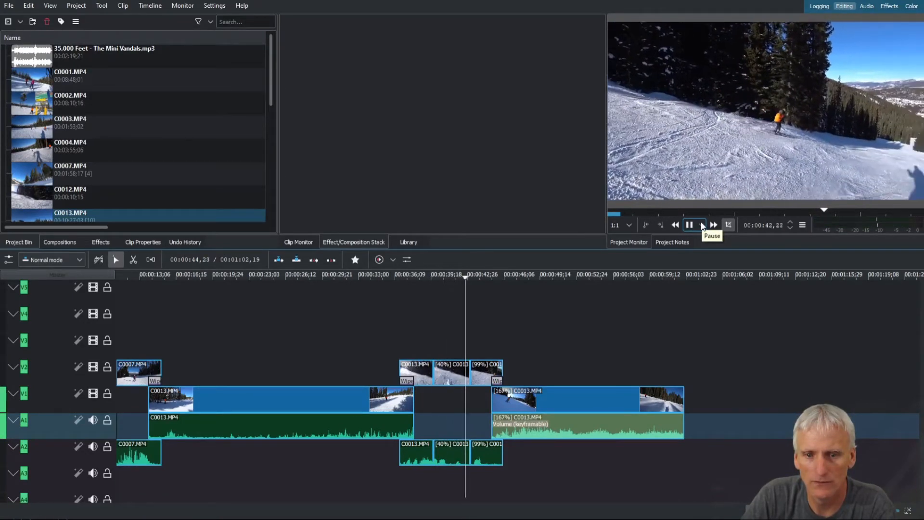
click(704, 223)
click(454, 368)
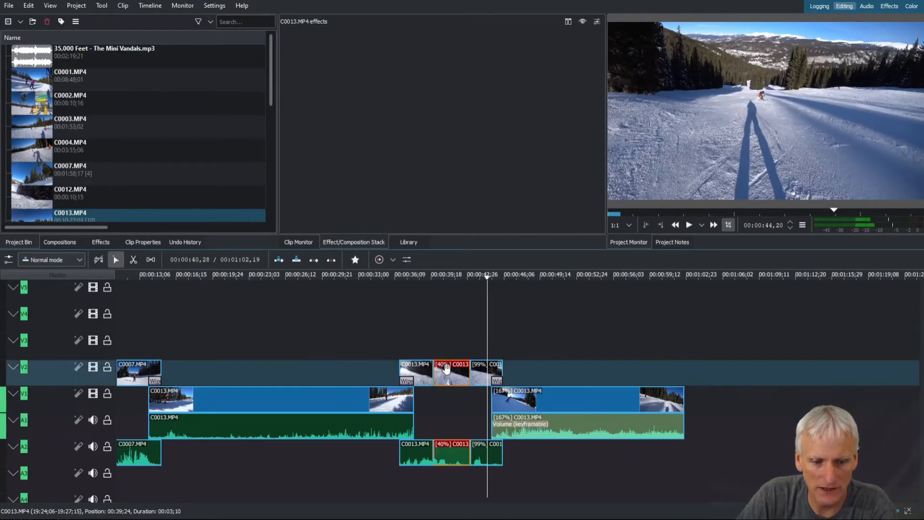
drag(486, 278, 440, 279)
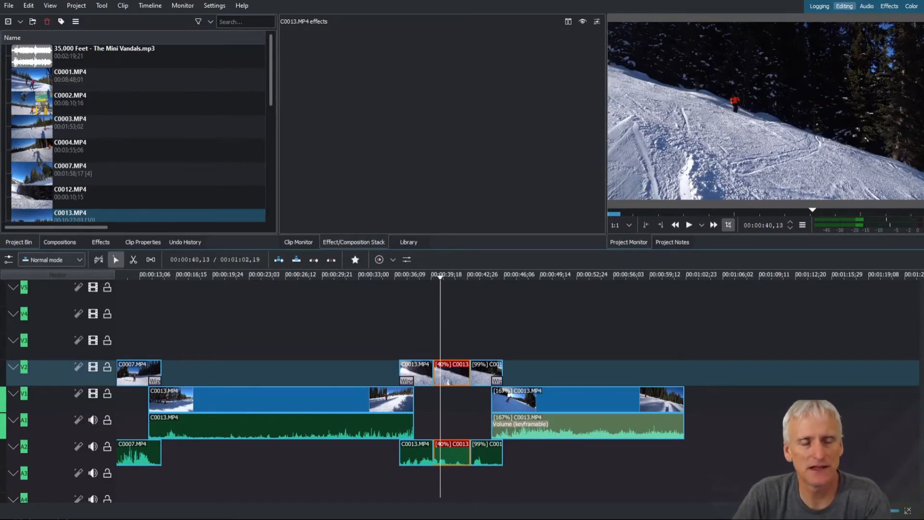
- Save the project in the Videos folder as "ski trip demo"
click(9, 5)
click(30, 61)
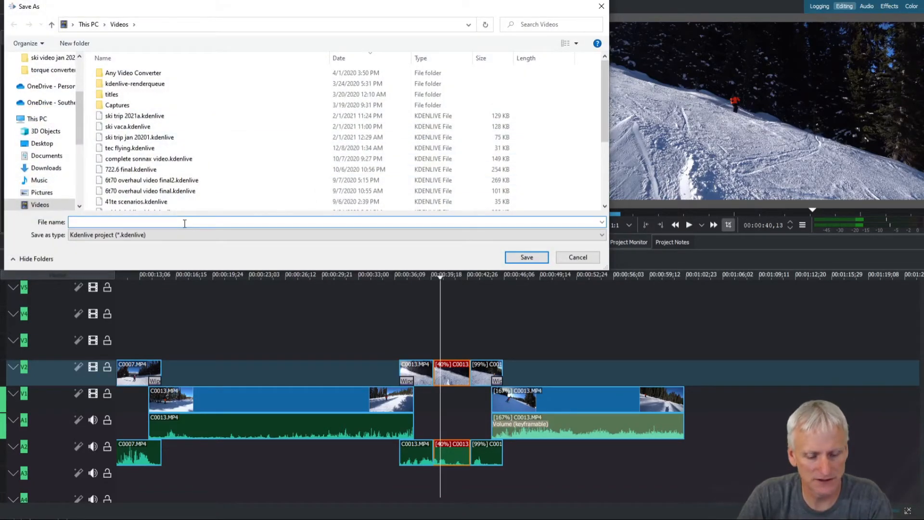
text(ski)
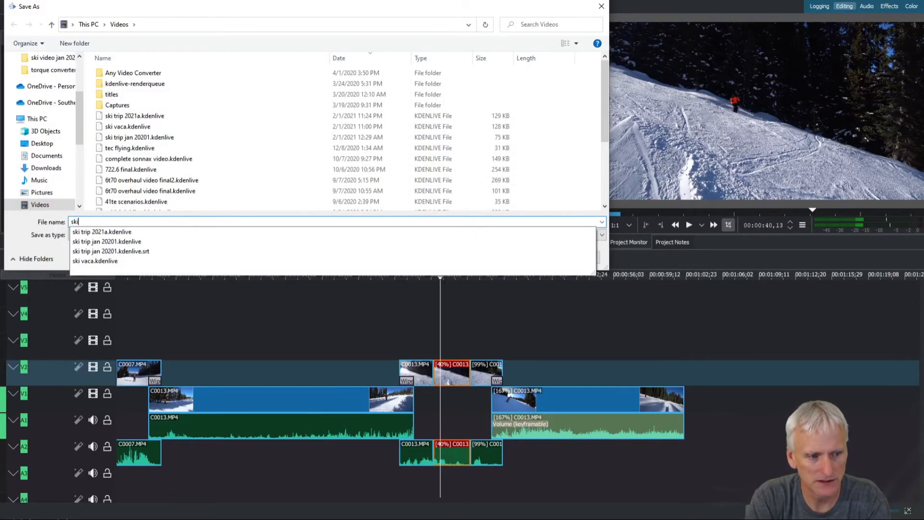
text( trip de)
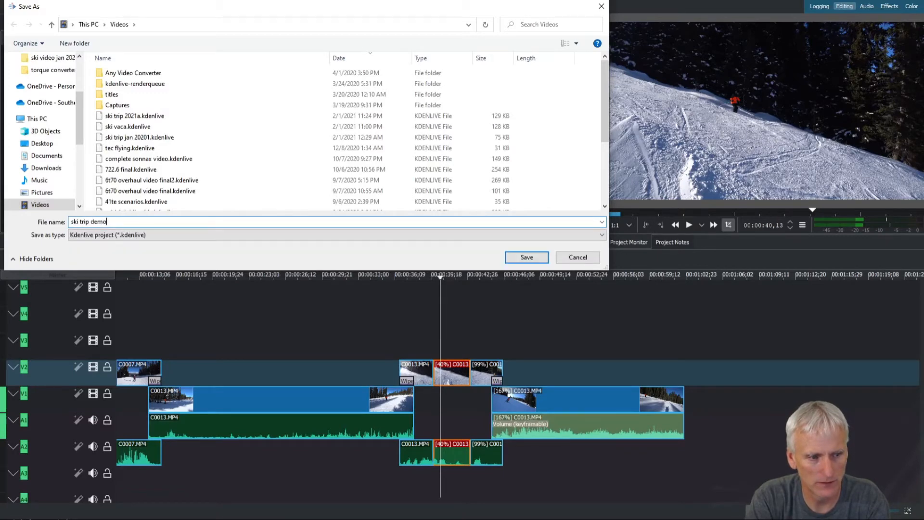
text(mo)
key(Return)
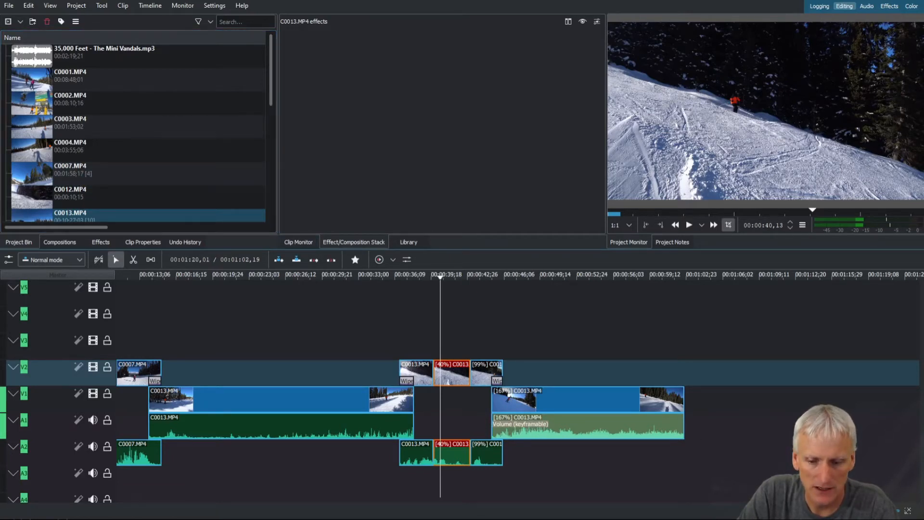
- Scrub through the 40% C0013.MP4 piece to 41:10 with the timeline enlarged
drag(874, 511, 885, 510)
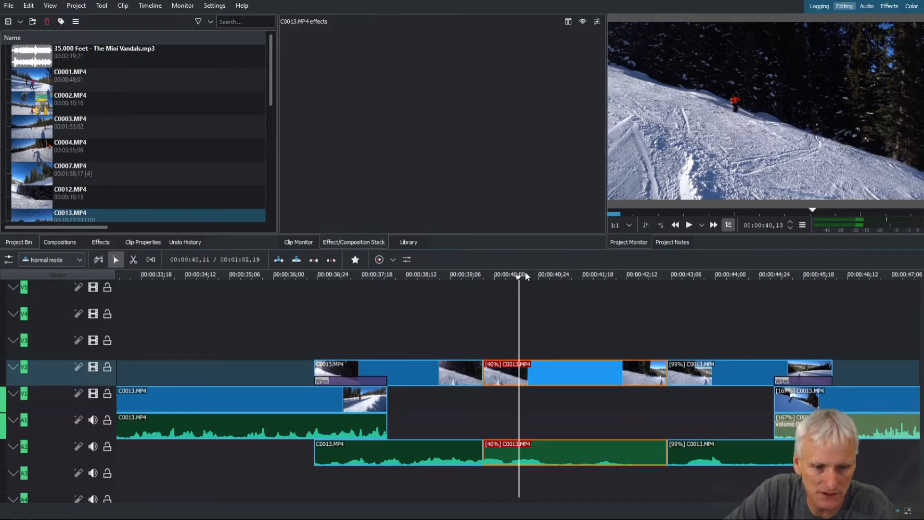
drag(520, 276, 569, 279)
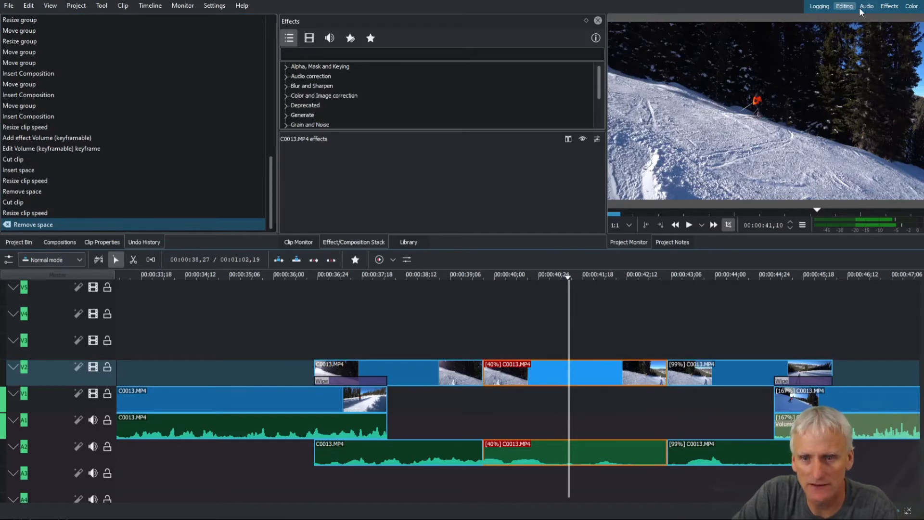
- Find Position and Zoom among the Transform, Distort and Perspective video effects and apply it to the 40% C0013.MP4 piece
click(323, 54)
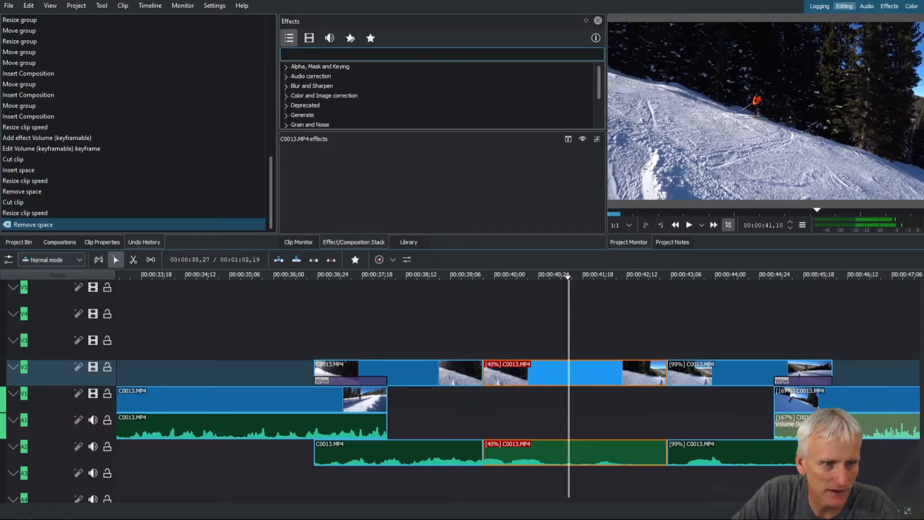
click(309, 38)
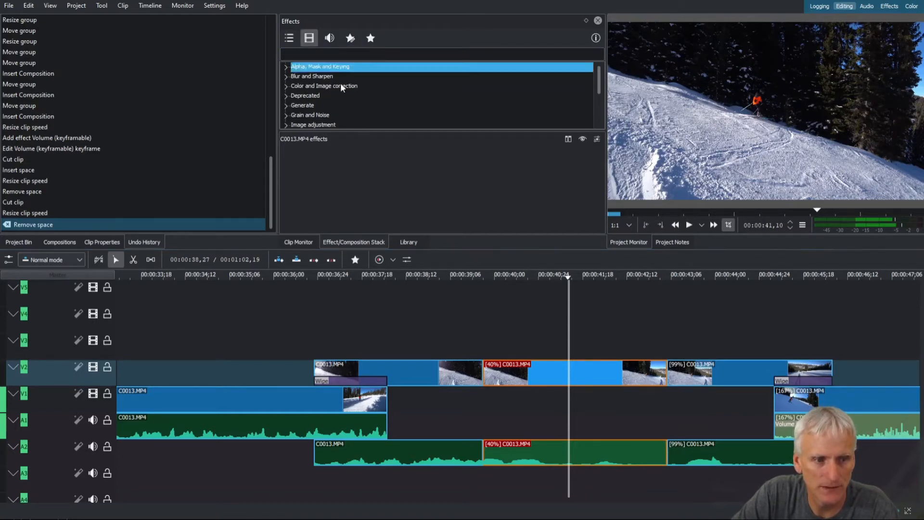
scroll(426, 89, down, 3)
scroll(425, 89, up, 3)
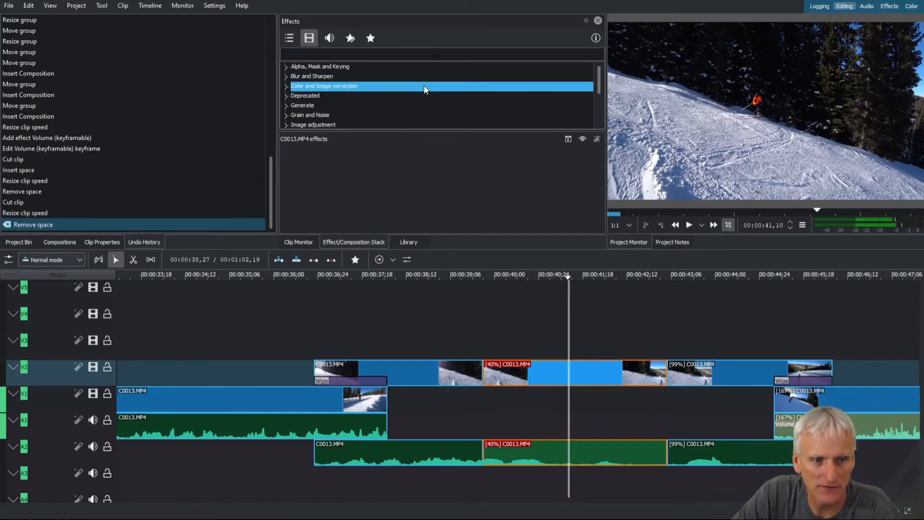
click(329, 39)
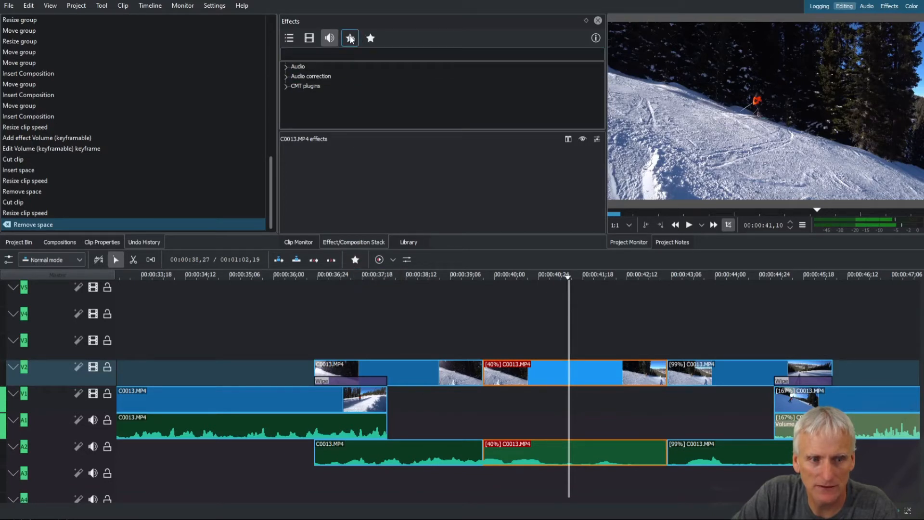
click(310, 38)
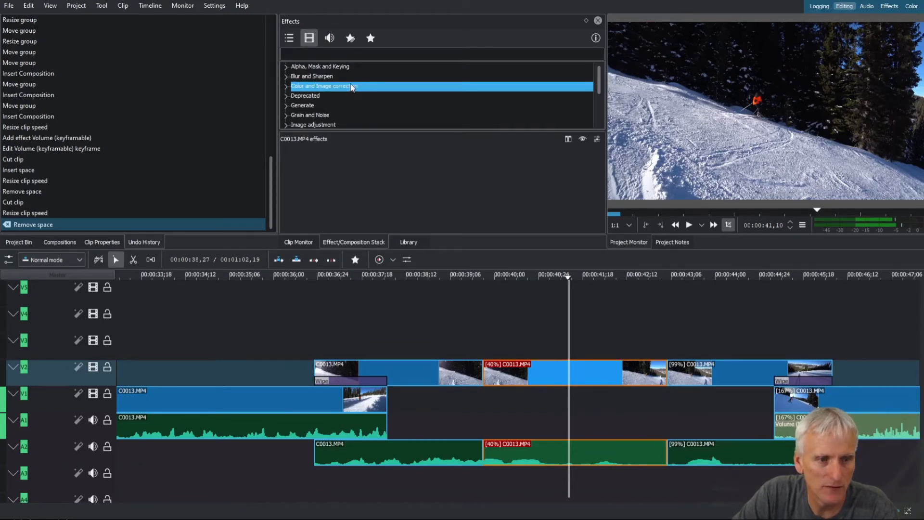
scroll(352, 87, down, 3)
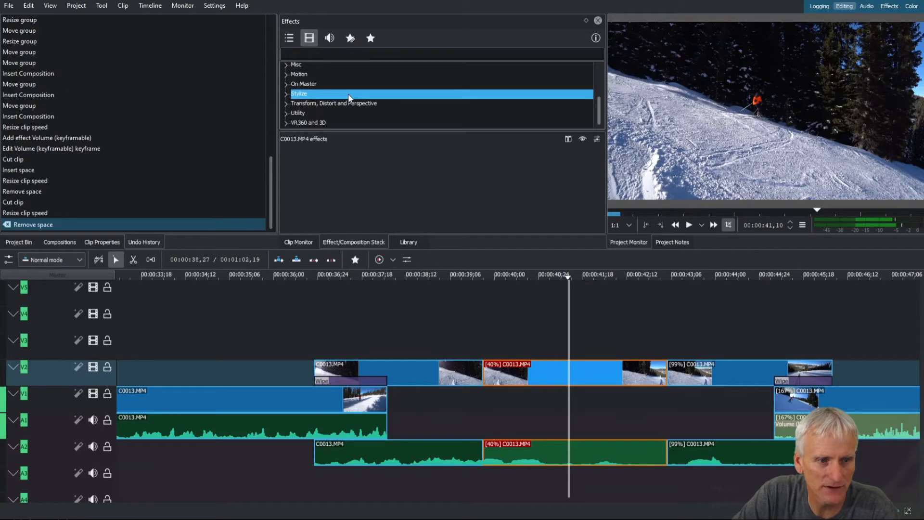
click(349, 103)
scroll(366, 108, down, 3)
scroll(367, 109, down, 2)
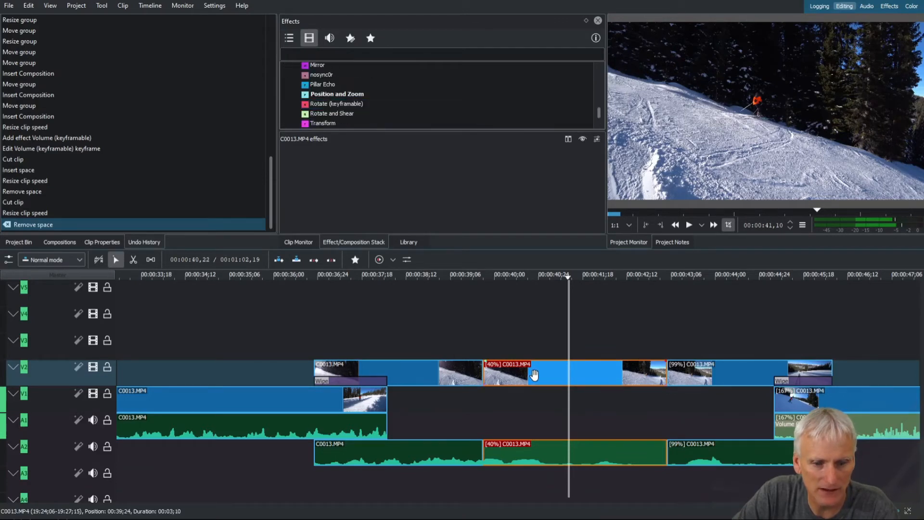
click(321, 96)
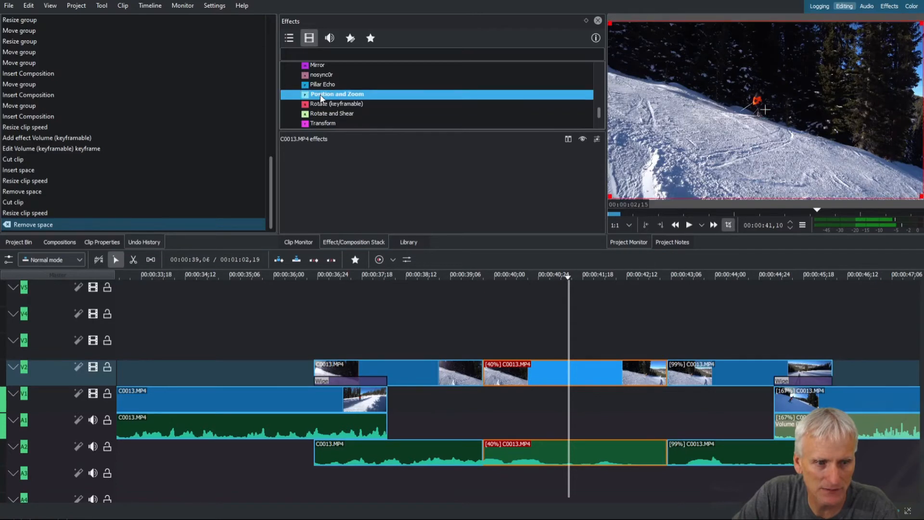
drag(321, 96, 358, 146)
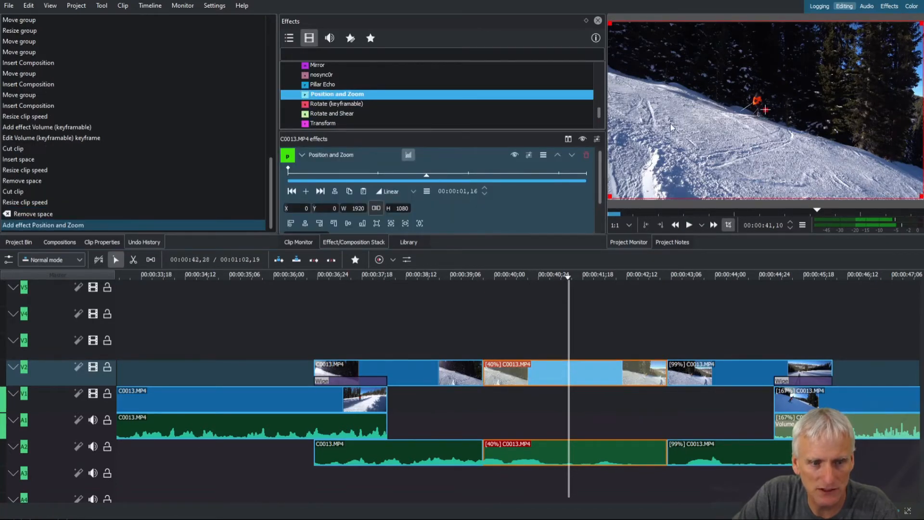
- Add a Position and Zoom keyframe at 00:00:01,16 in the 40% piece and set its size to 300%
click(306, 192)
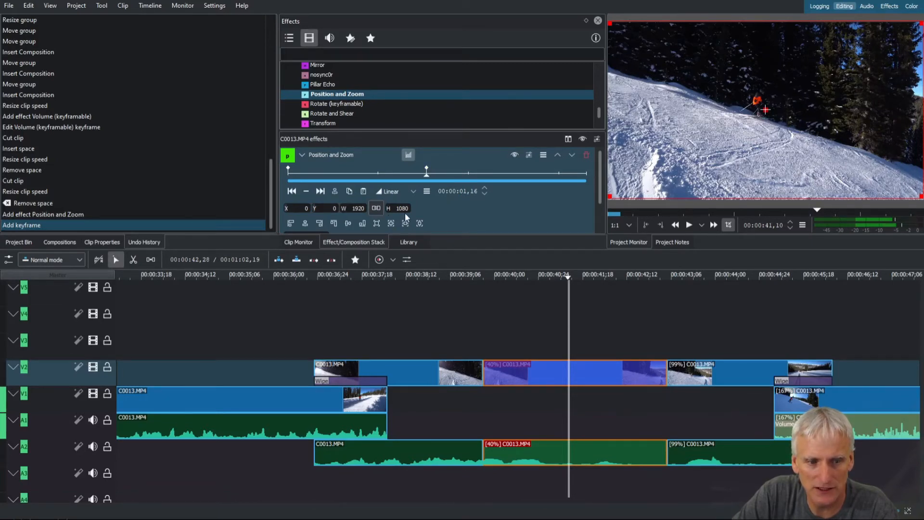
scroll(406, 217, down, 1)
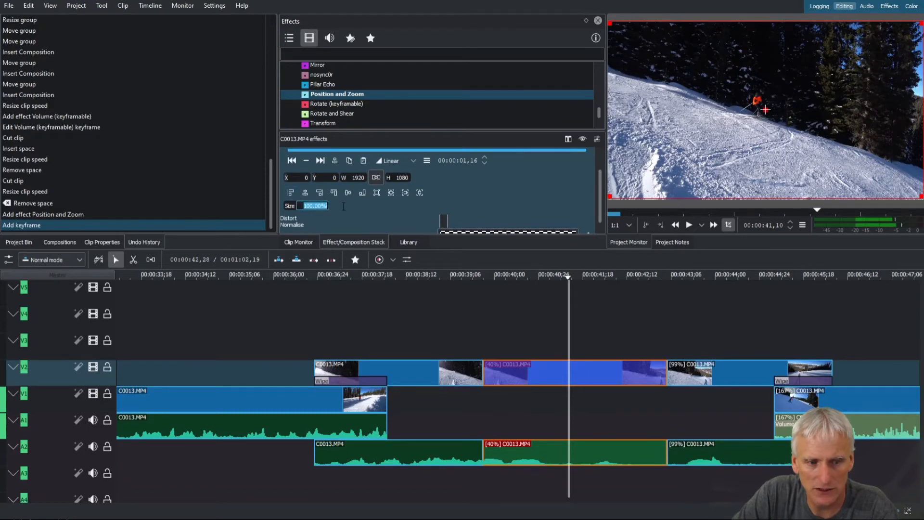
text(300)
key(Return)
- Move the 300% zoom keyframe to 00:00:01,15 and play back the piece from its start
click(572, 280)
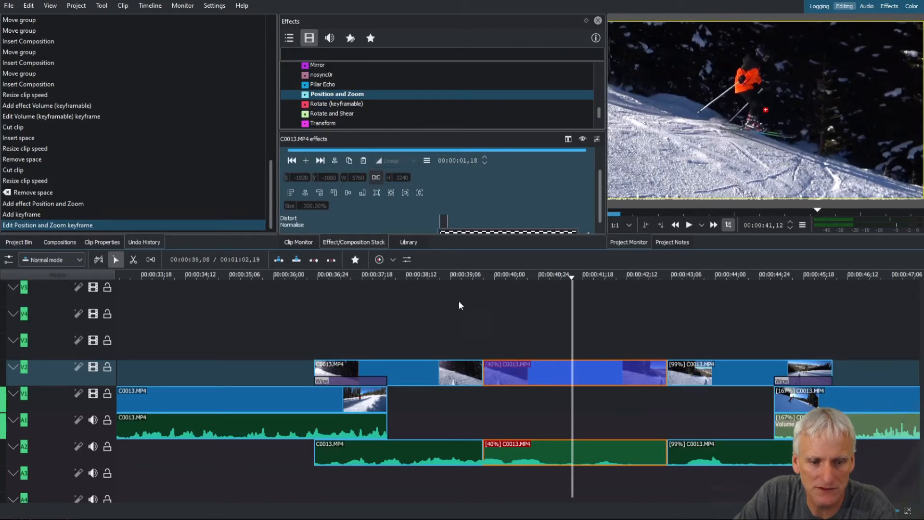
scroll(526, 187, up, 5)
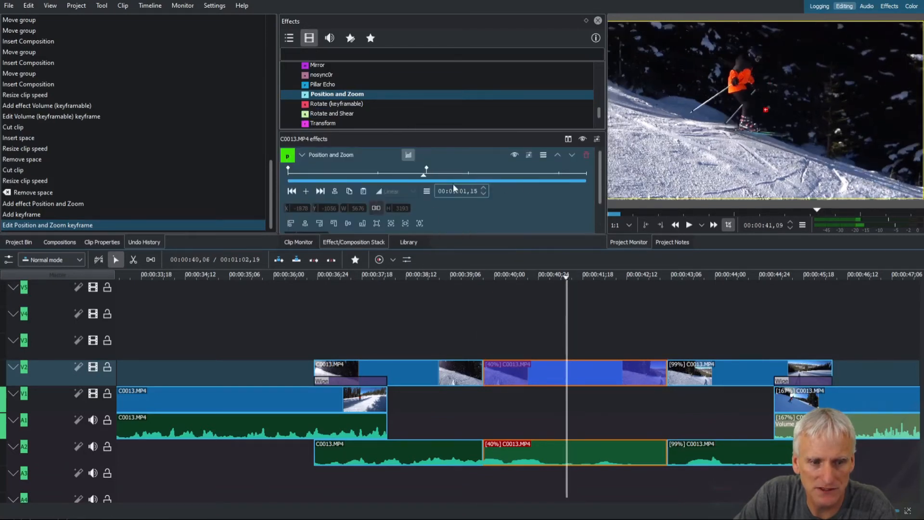
drag(425, 177, 425, 180)
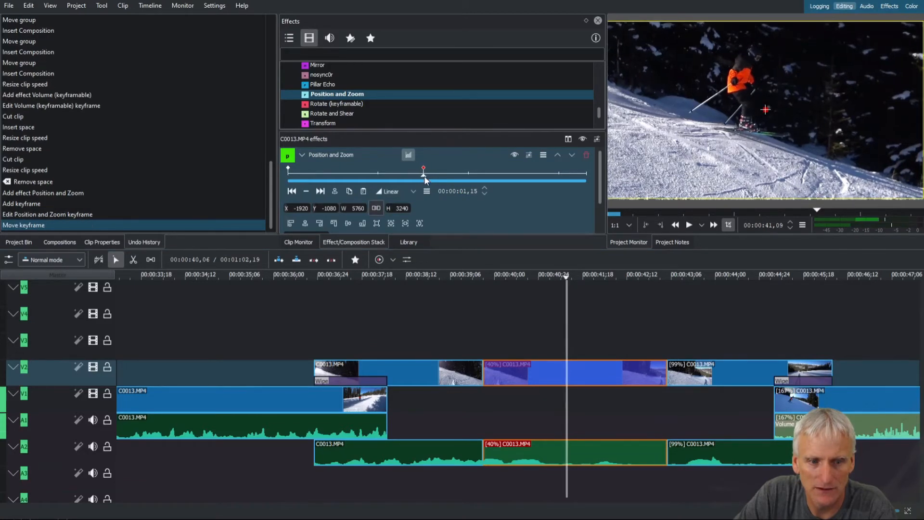
click(287, 172)
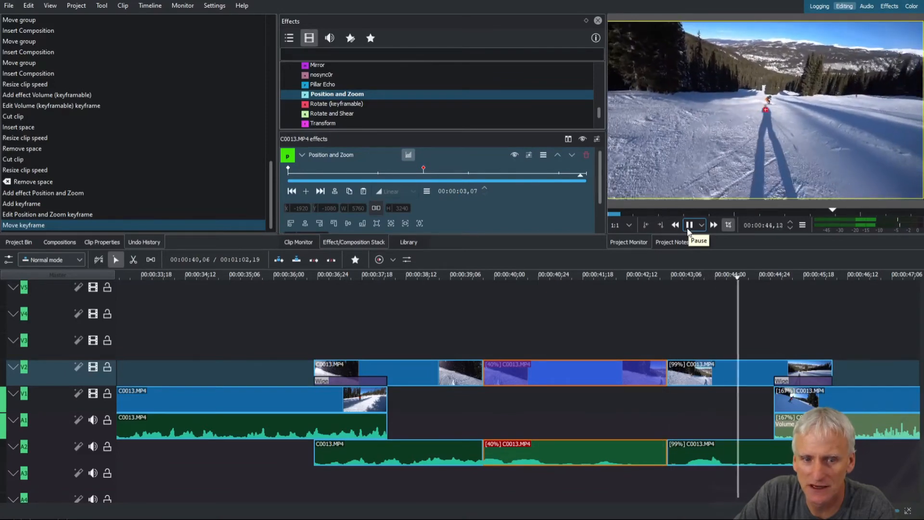
click(689, 228)
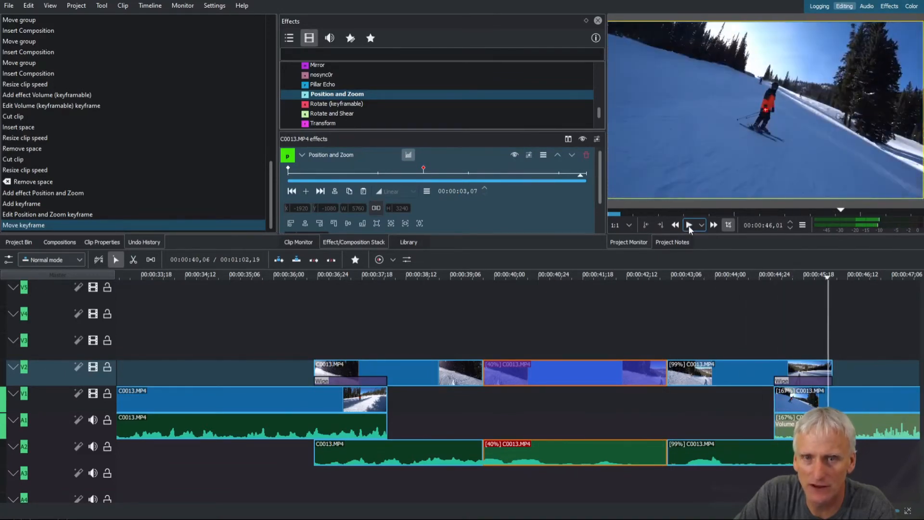
- Add a Position and Zoom keyframe at 00:00:02,00, keeping its size at 300%
click(469, 170)
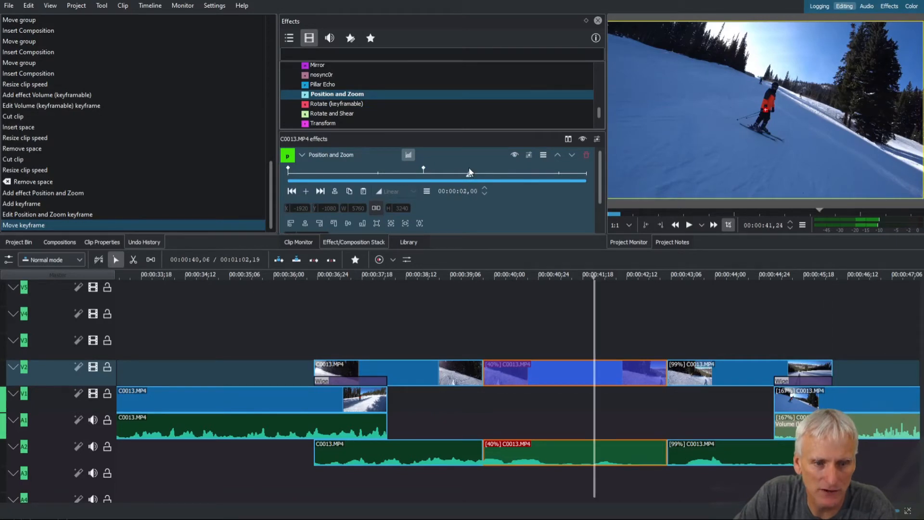
click(307, 191)
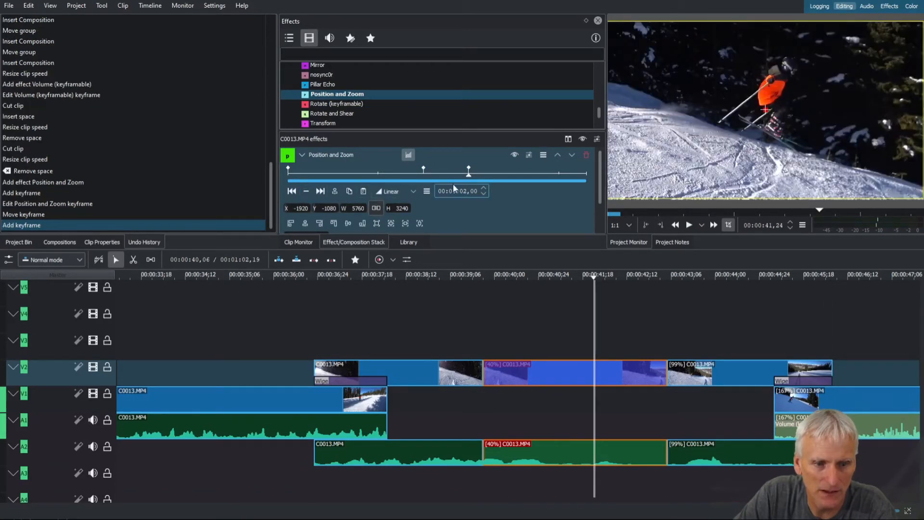
scroll(395, 214, down, 1)
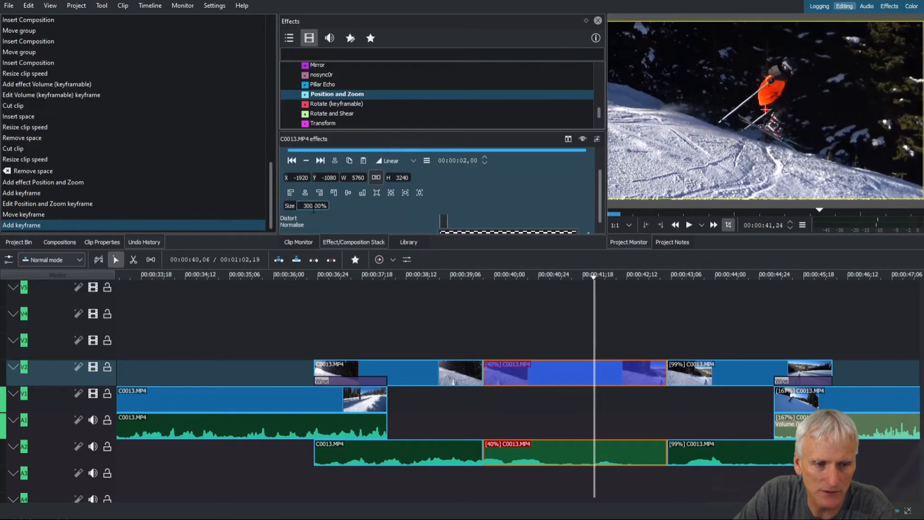
scroll(398, 200, up, 1)
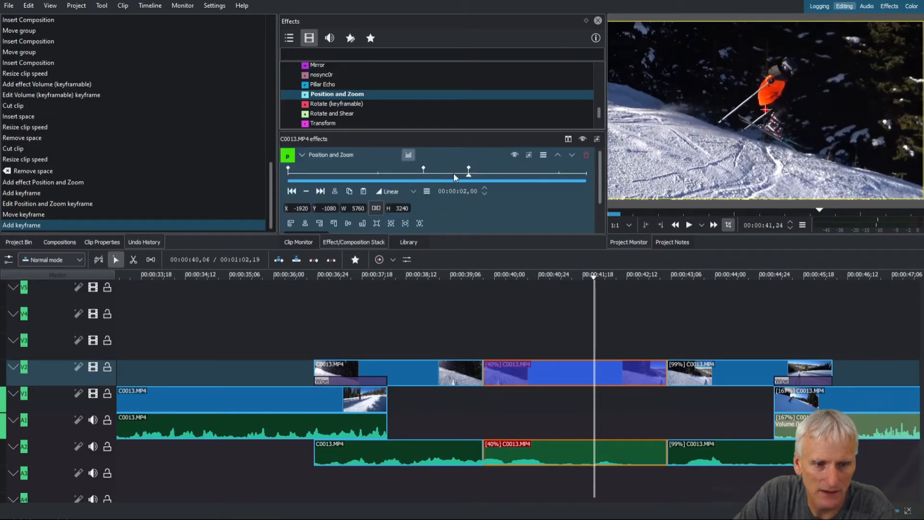
scroll(433, 207, down, 1)
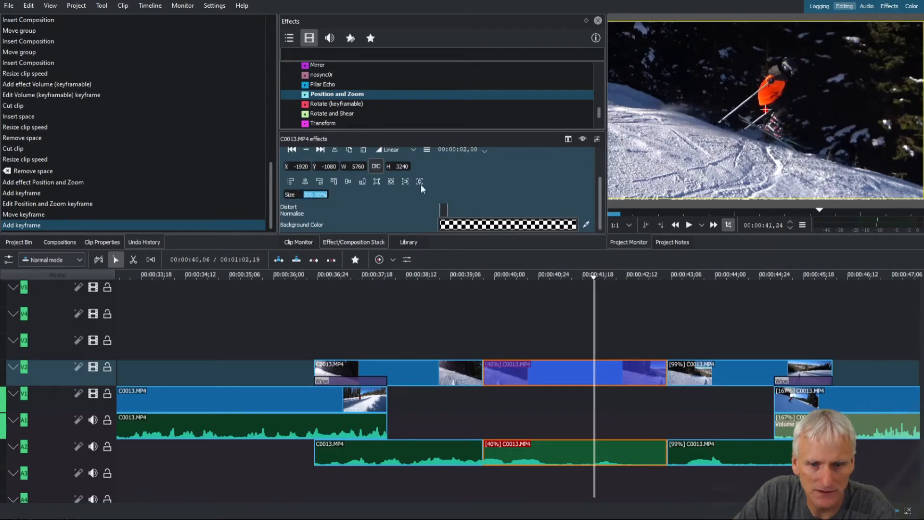
scroll(538, 183, up, 2)
- Add a Position and Zoom keyframe at the end of the 40% piece with size 100%, and play back the zoom
click(586, 174)
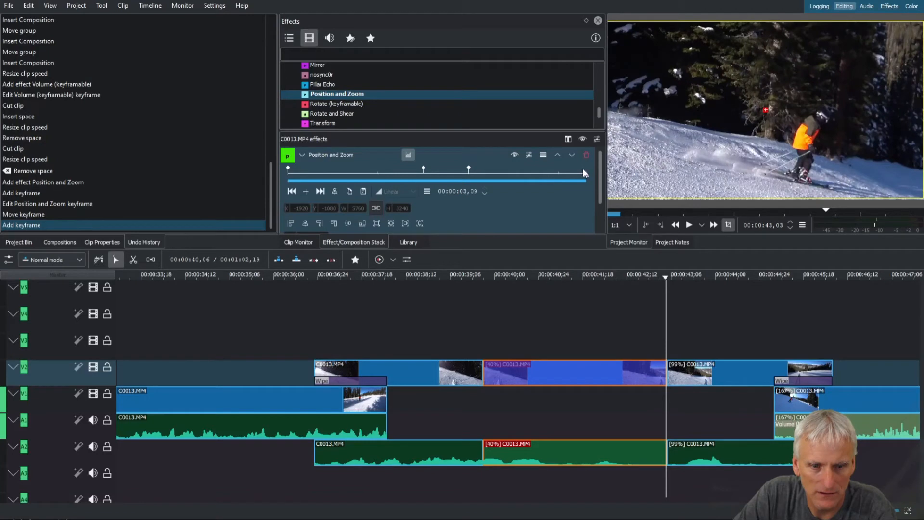
click(306, 191)
scroll(309, 193, down, 1)
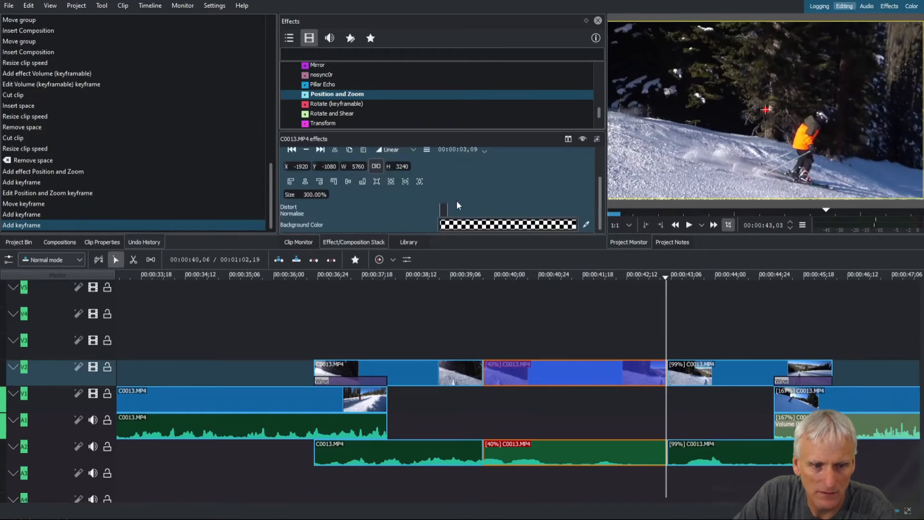
double_click(304, 194)
text(100)
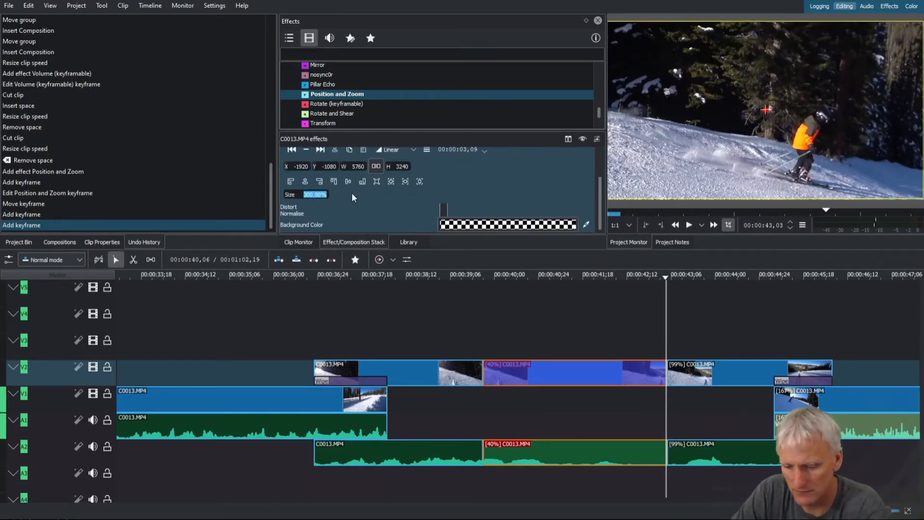
key(Return)
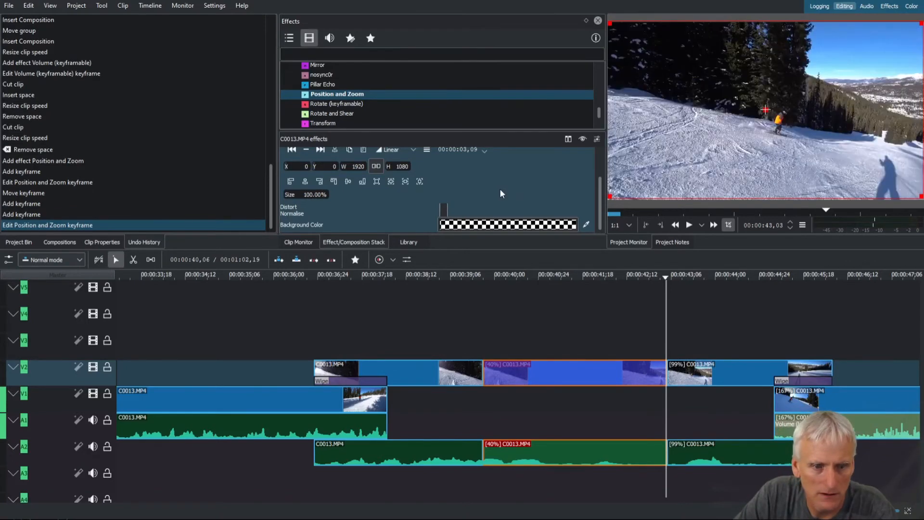
drag(665, 281, 469, 281)
click(690, 225)
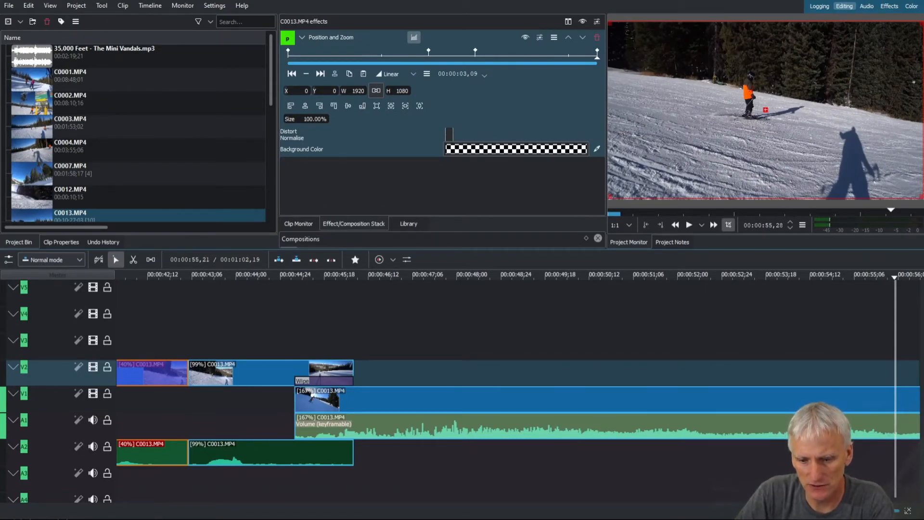
- Play back the long C0013.MP4 clip on V1 from about 00:00:20 to 00:00:30,13 with more of the timeline shown
key(ctrl+minus)
key(ctrl+minus)
key(ctrl+minus)
key(ctrl+minus)
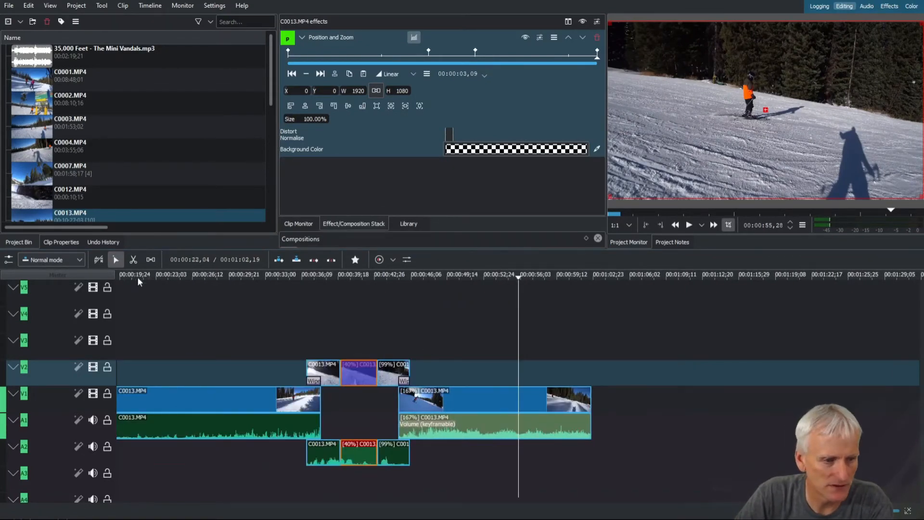
click(130, 278)
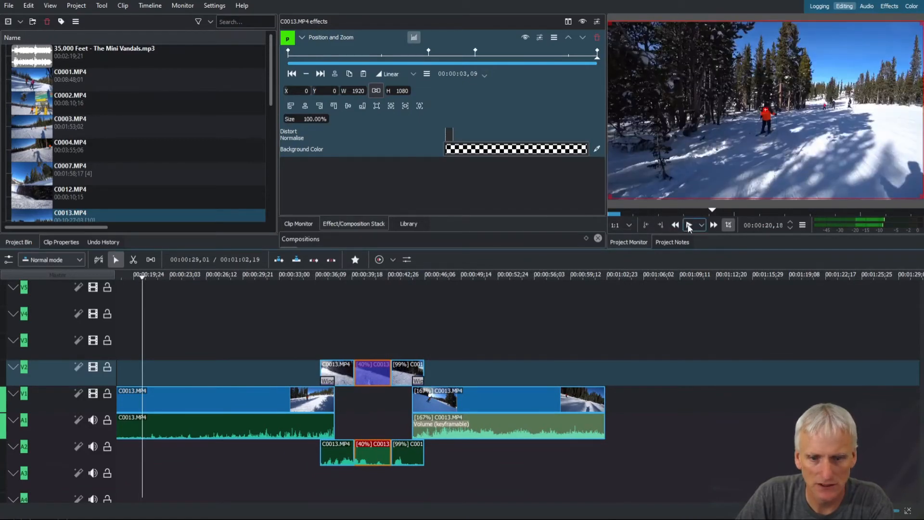
click(689, 226)
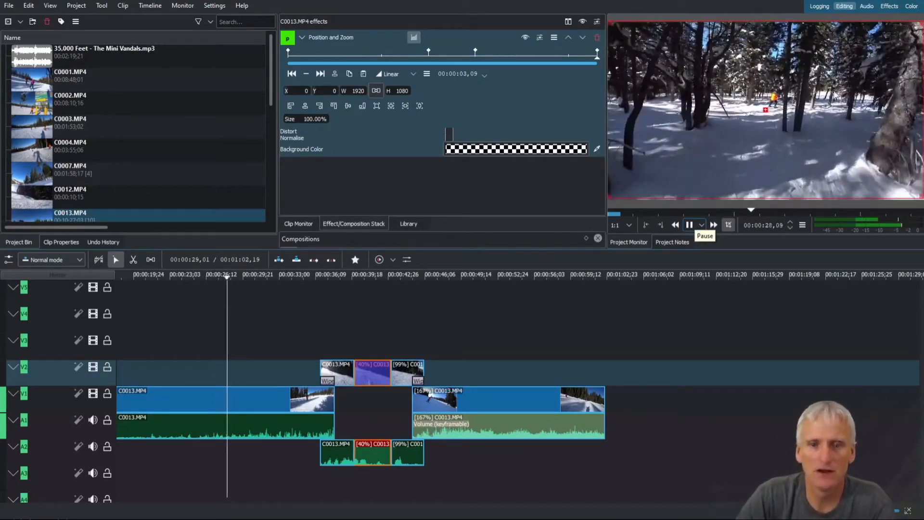
click(690, 226)
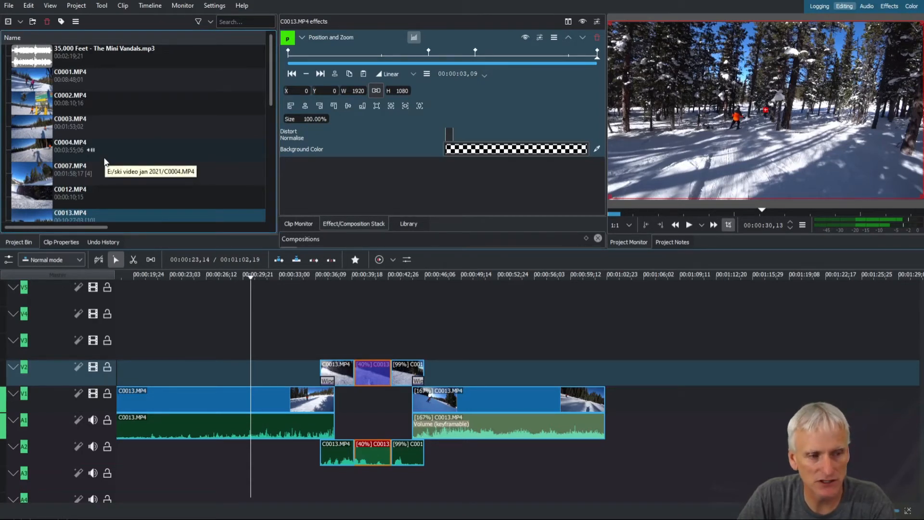
- Place "Pangelic - The Mini Vandals.mp3" at the start of audio track A3 and mute tracks A1 and A2
scroll(105, 157, down, 5)
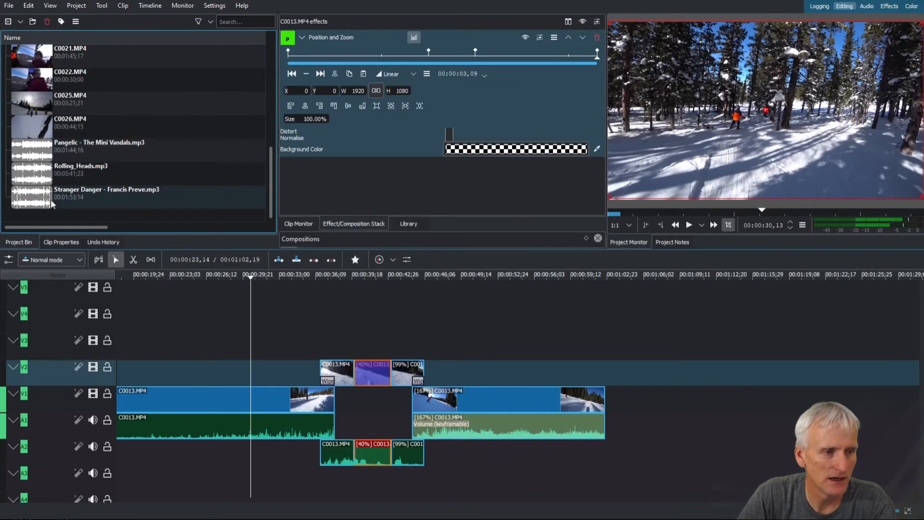
drag(29, 154, 130, 455)
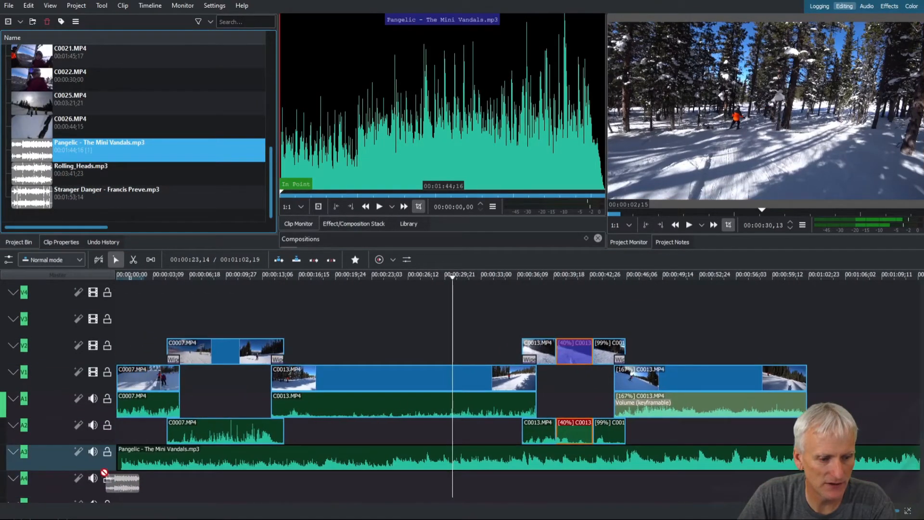
click(93, 400)
click(93, 424)
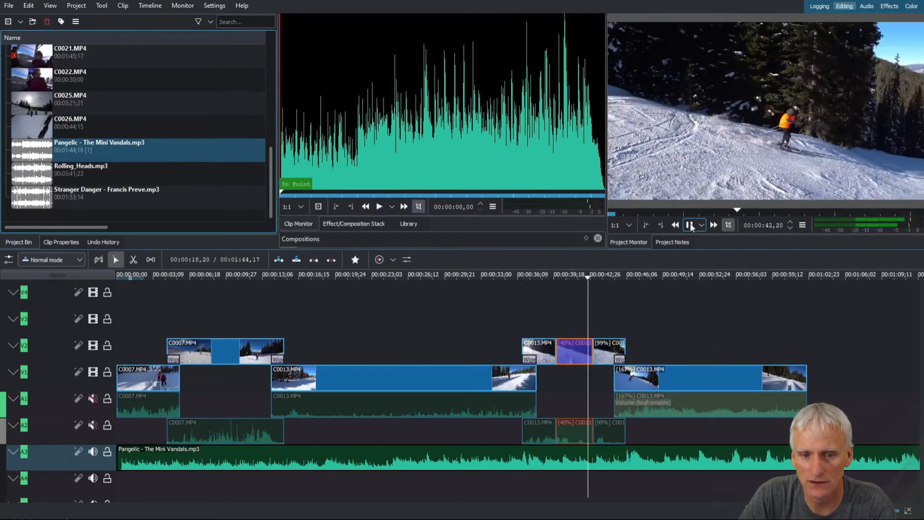
click(690, 225)
- Place Rolling_Heads.mp3 at the start of track A4 and mute A3, with the playhead returned to the beginning
drag(31, 176, 120, 489)
click(93, 451)
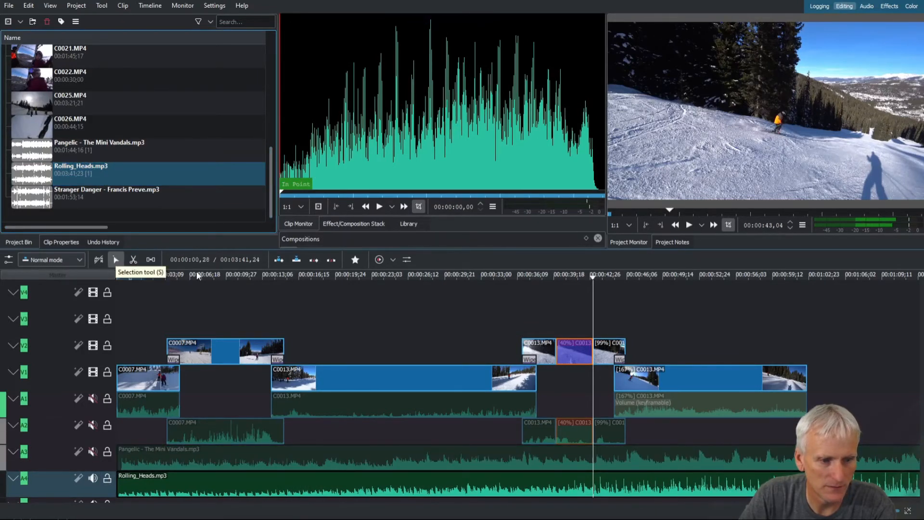
click(124, 275)
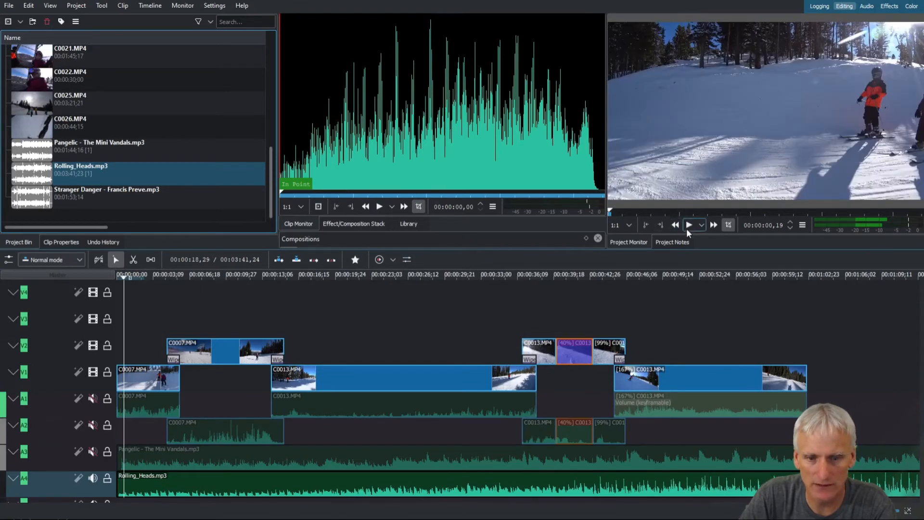
- Play the edit from the start with Rolling_Heads.mp3, and cut the music on A4 at the end of the last V1 clip
click(689, 225)
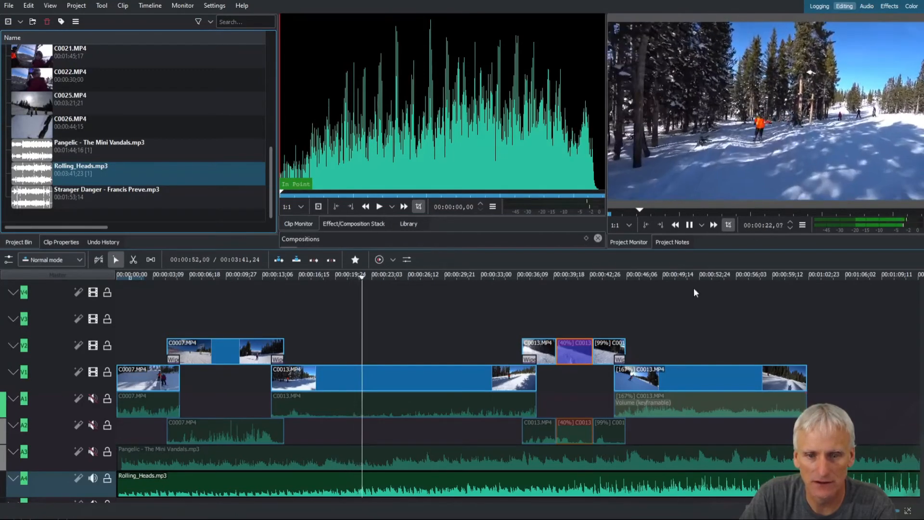
key(space)
scroll(744, 464, right, 3)
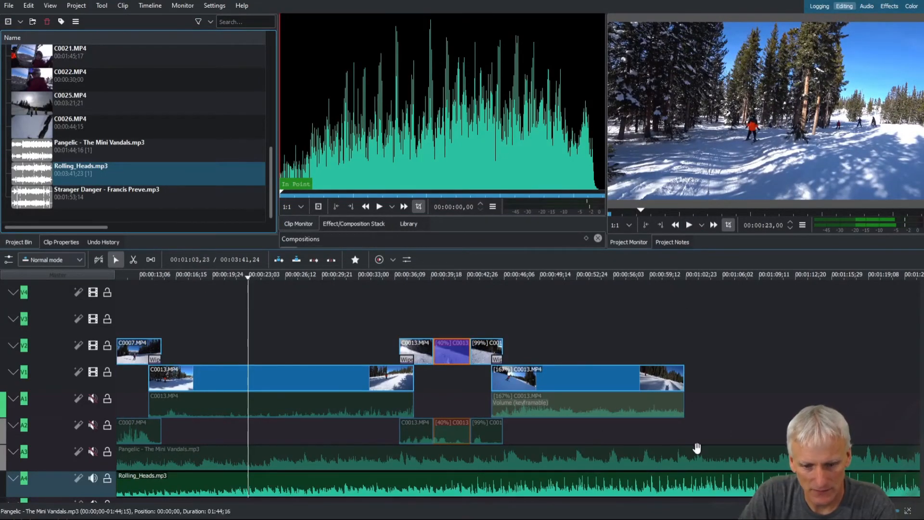
drag(677, 274, 684, 275)
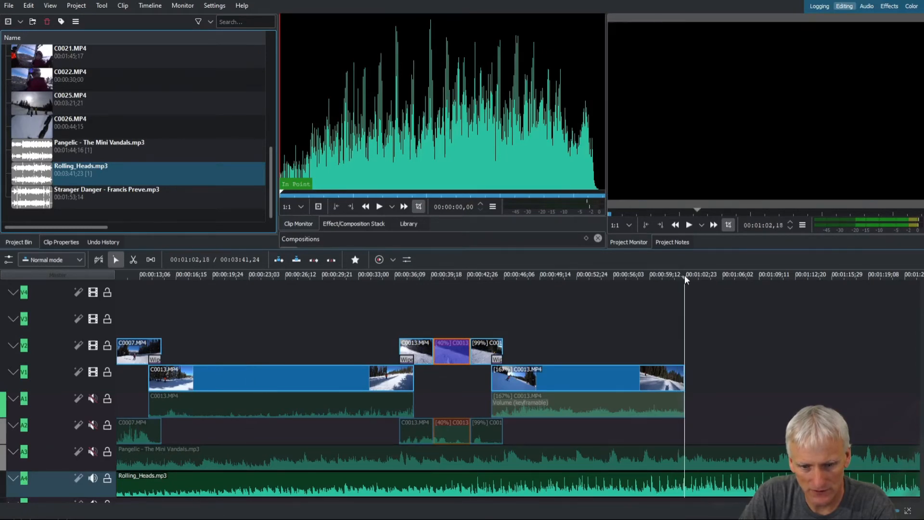
right_click(727, 484)
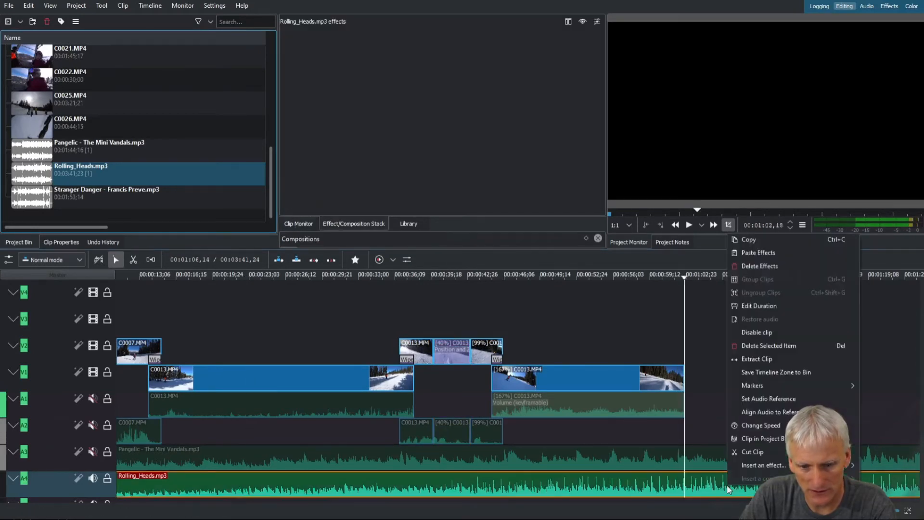
click(752, 451)
- Fade out the first Rolling_Heads.mp3 piece over about 5 seconds, delete the piece after the cut, and play back the ending
drag(683, 479, 640, 478)
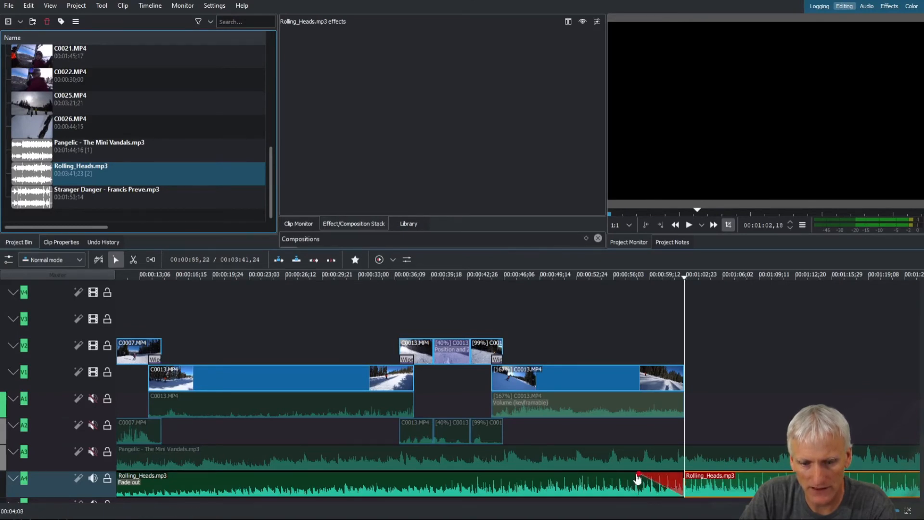
click(543, 275)
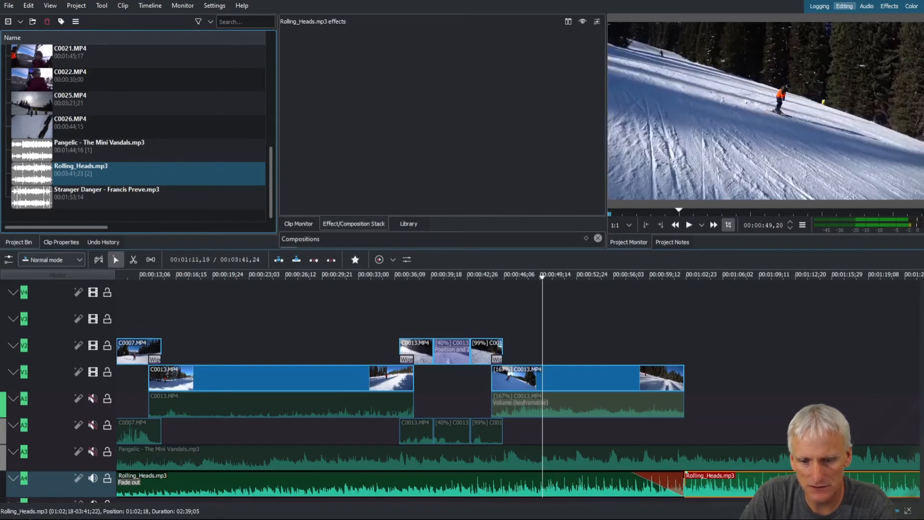
key(Delete)
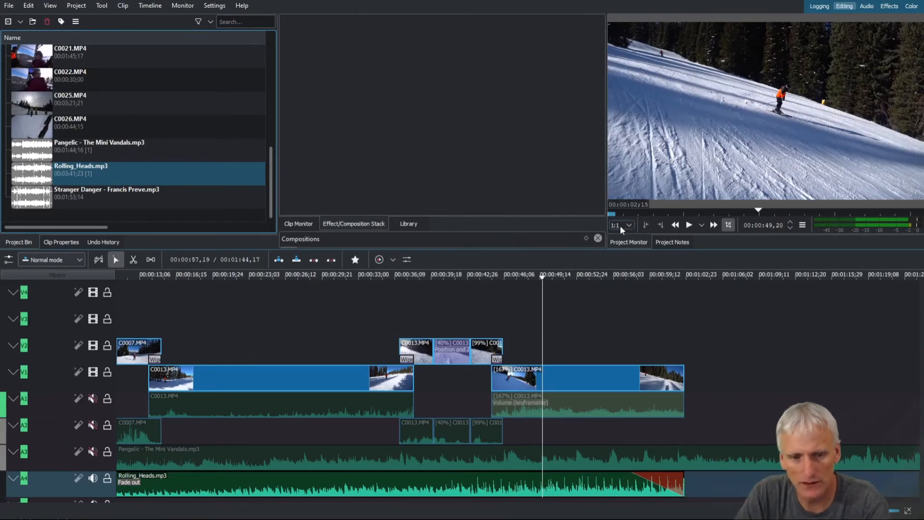
click(690, 225)
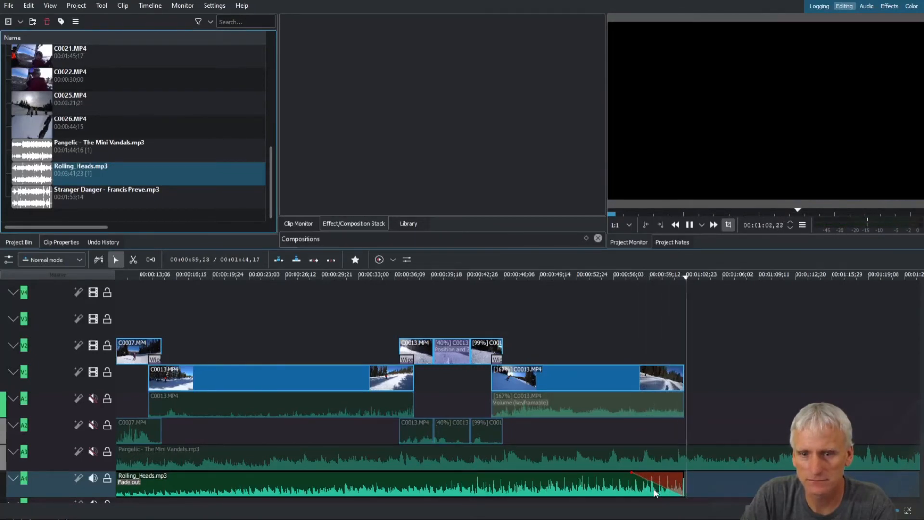
click(690, 225)
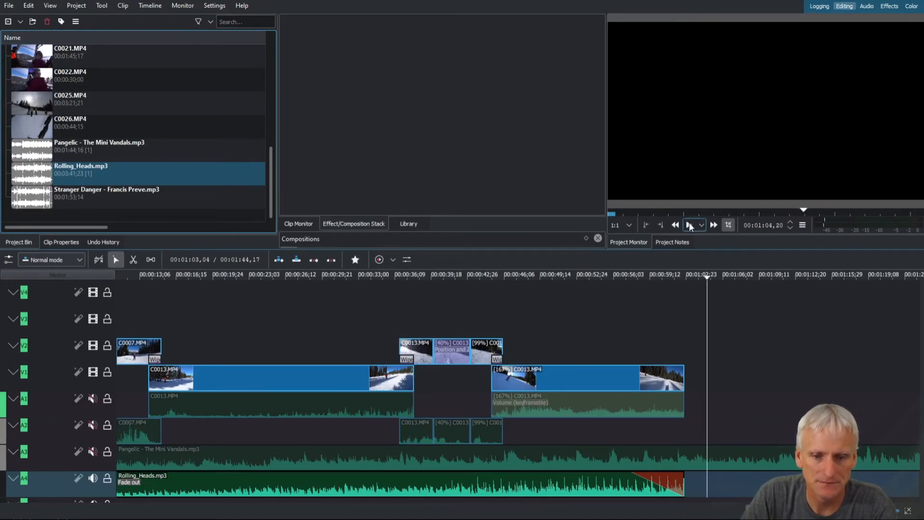
- Start a new title clip and enter the text "Thanks for watching" with "Winter Park Colorado" on a second line
scroll(669, 418, left, 2)
scroll(668, 418, right, 5)
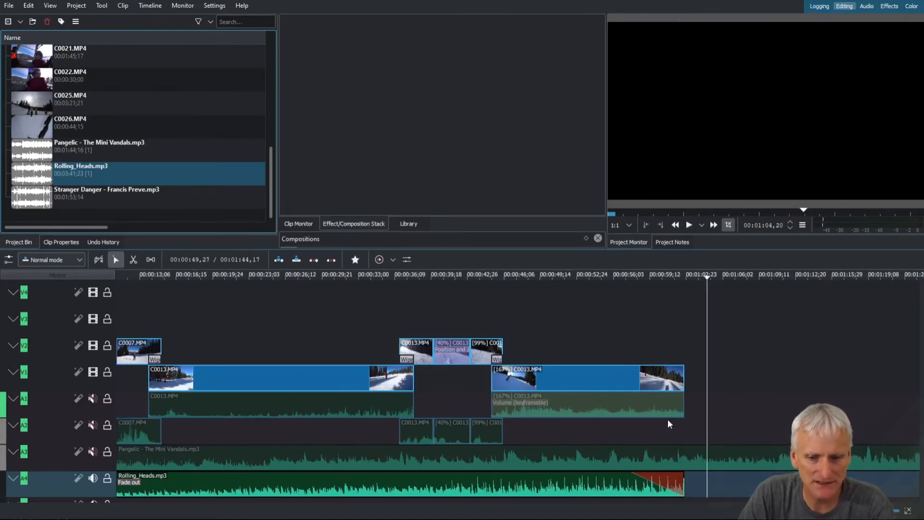
click(101, 5)
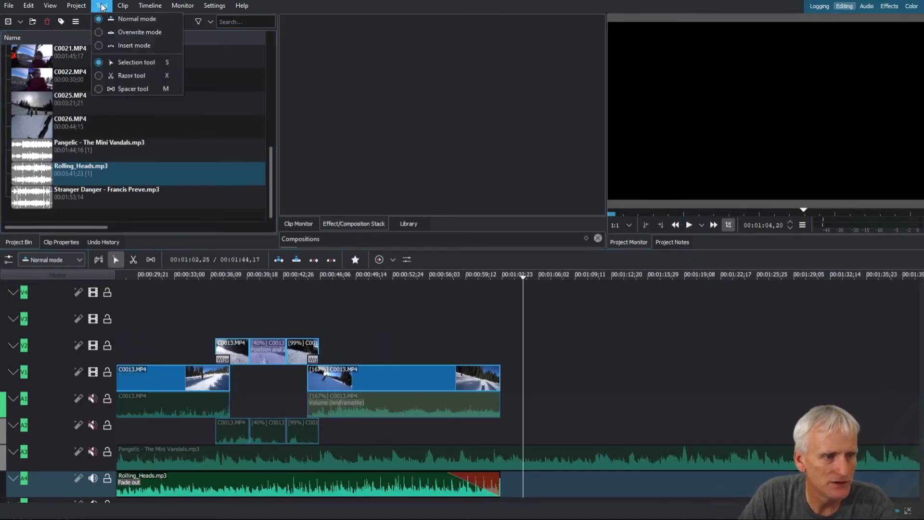
mouse_move(82, 6)
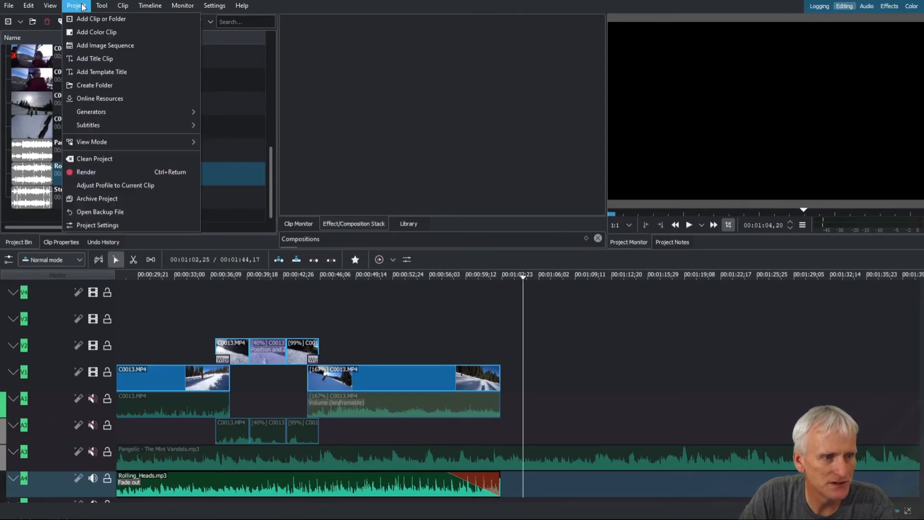
click(86, 56)
click(184, 274)
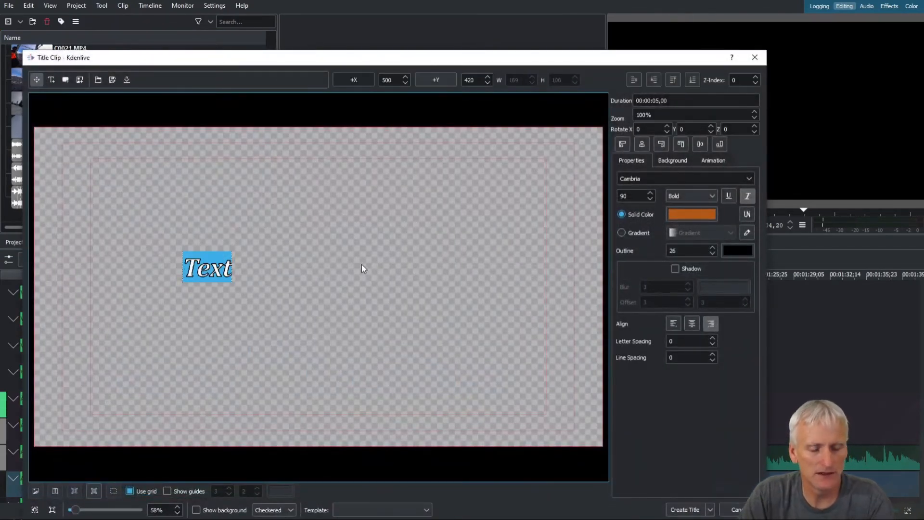
text(T)
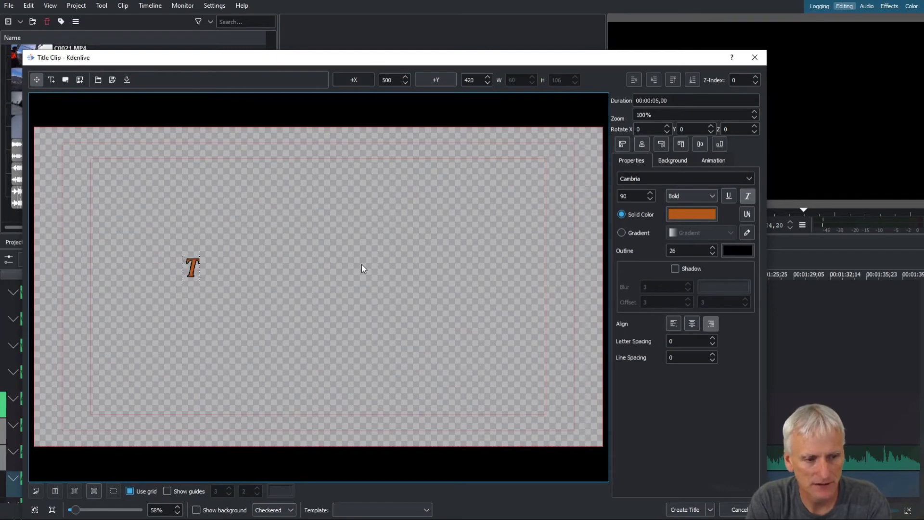
text(hanks for watching)
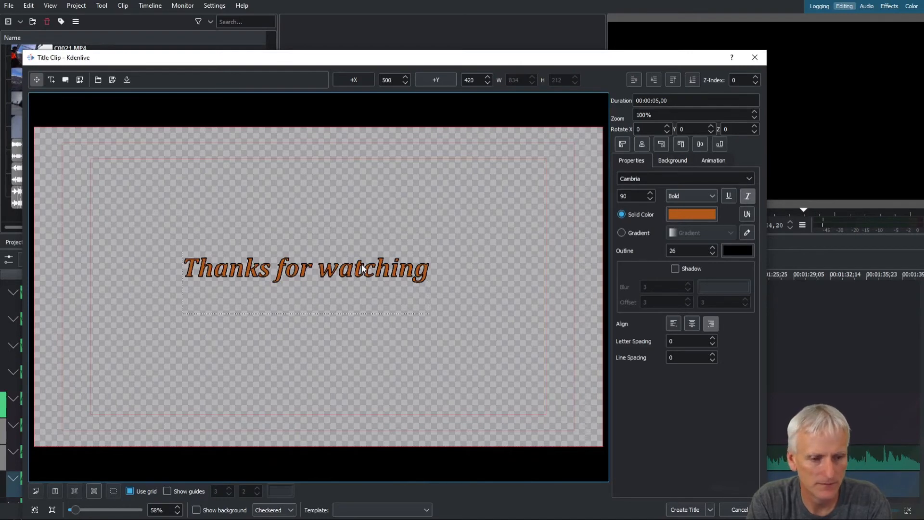
text(Winter Park Colorado)
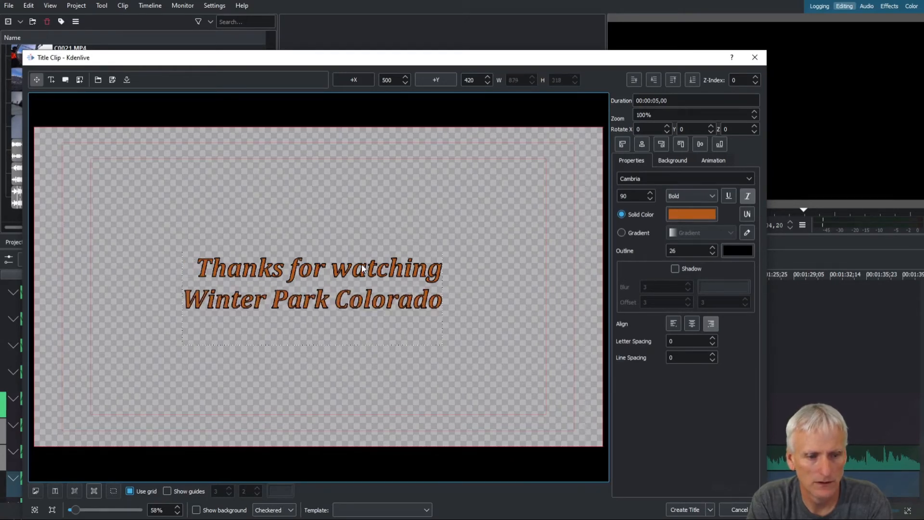
- Add "January 2021" as the third line of the title text
text(Spring)
key(BackSpace)
key(BackSpace)
key(BackSpace)
key(BackSpace)
key(BackSpace)
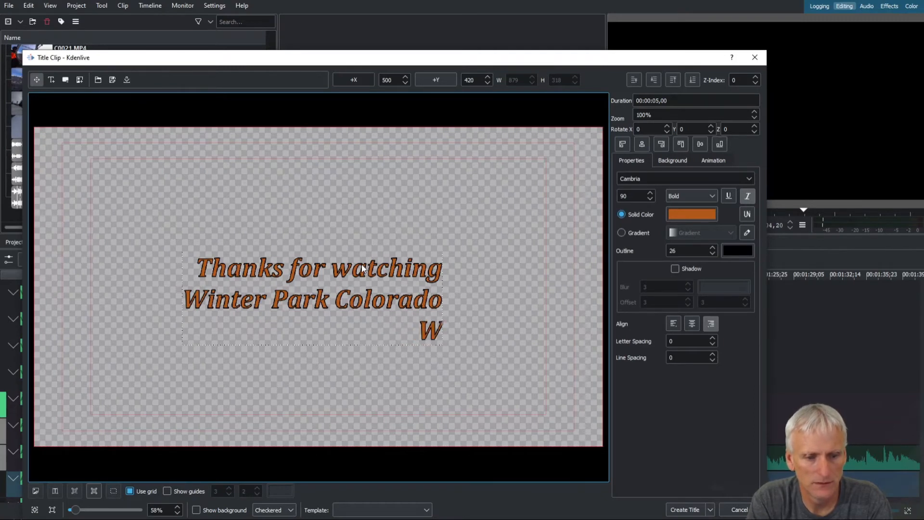
text(Janua)
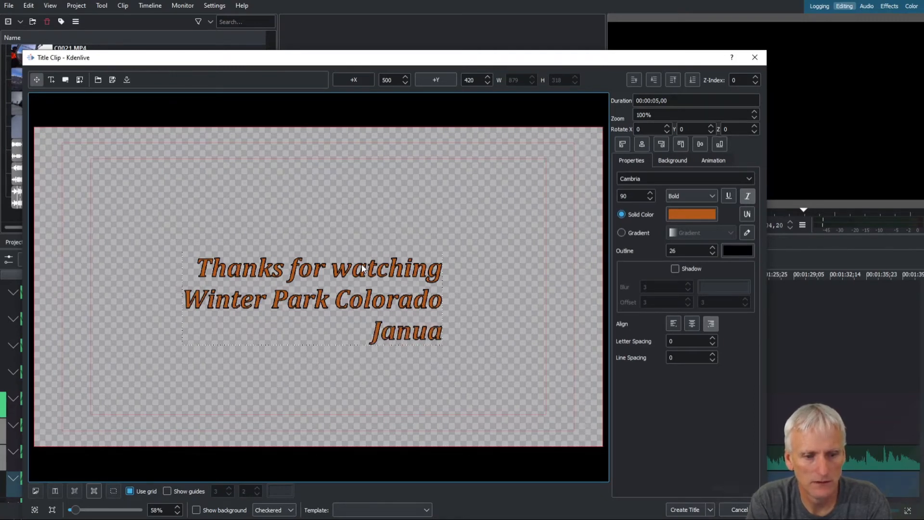
text(ry 20201)
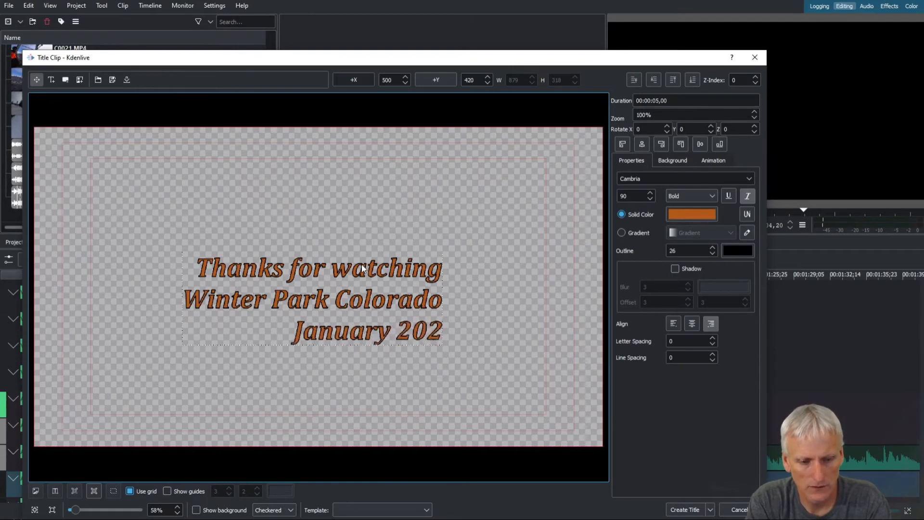
key(BackSpace)
key(BackSpace)
text(1)
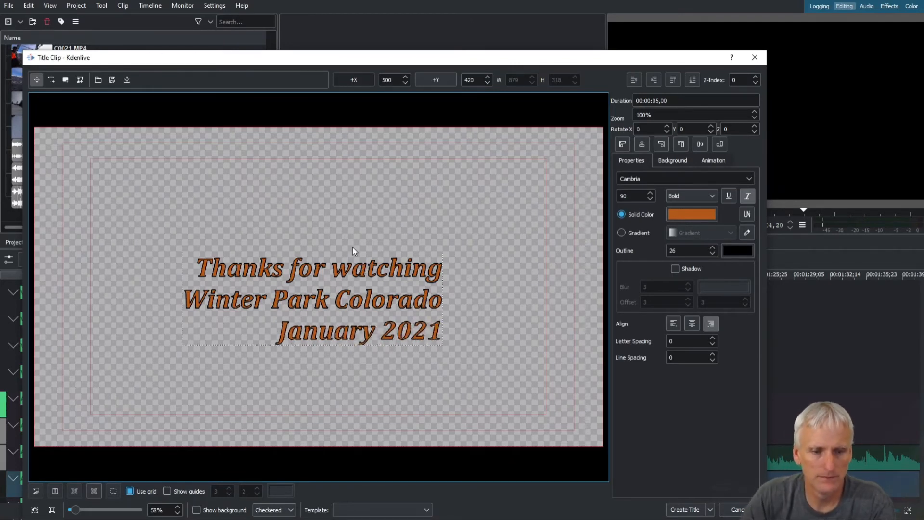
- Center-align the title text, set its font size to 101, move it up to X 440, Y 120, and create the title
click(691, 323)
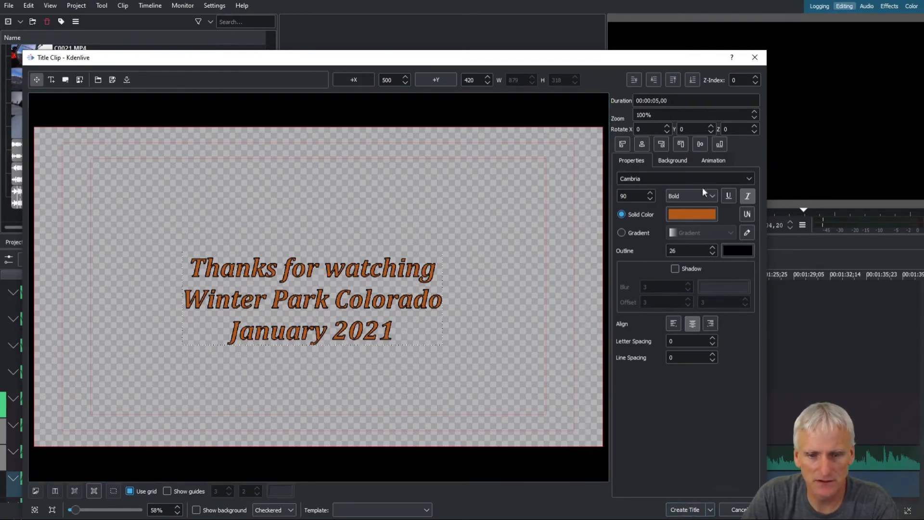
click(651, 192)
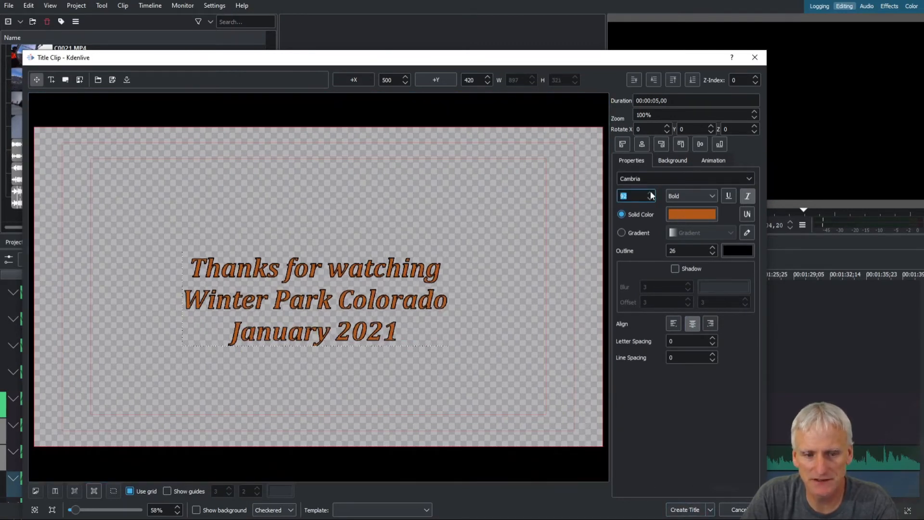
click(651, 193)
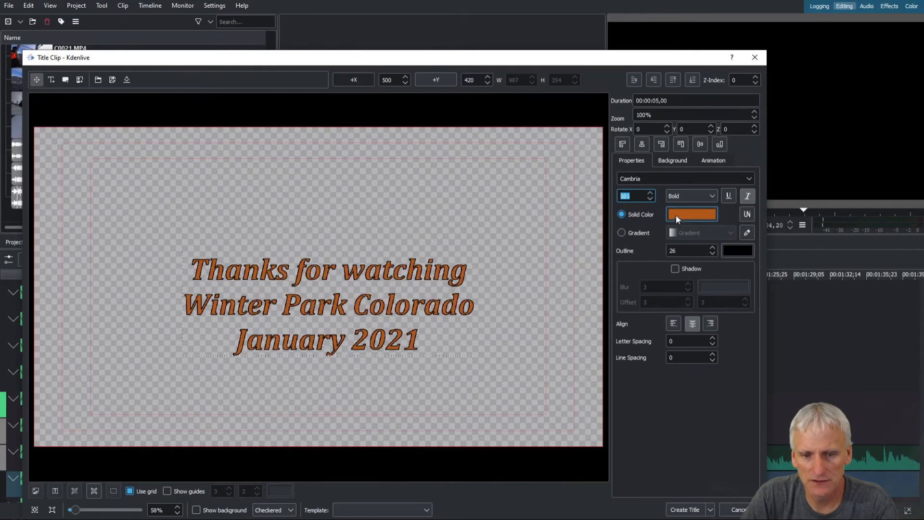
drag(349, 271, 331, 183)
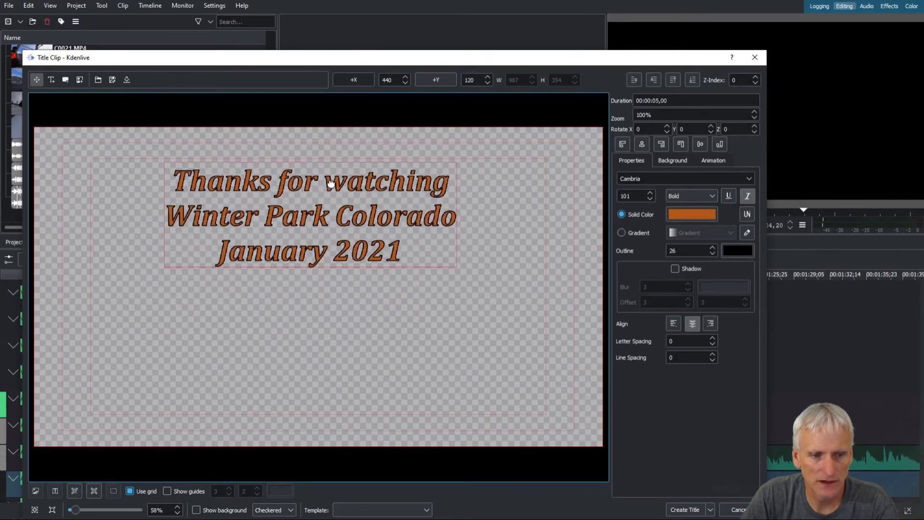
click(688, 510)
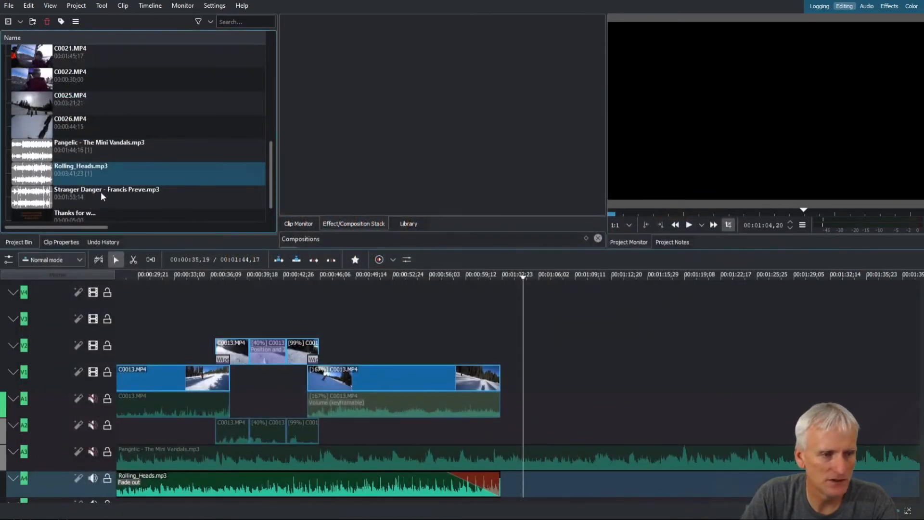
- Place the "Thanks for watching" title clip on V1 directly after the last ski clip and play back the transition into it
drag(272, 187, 271, 208)
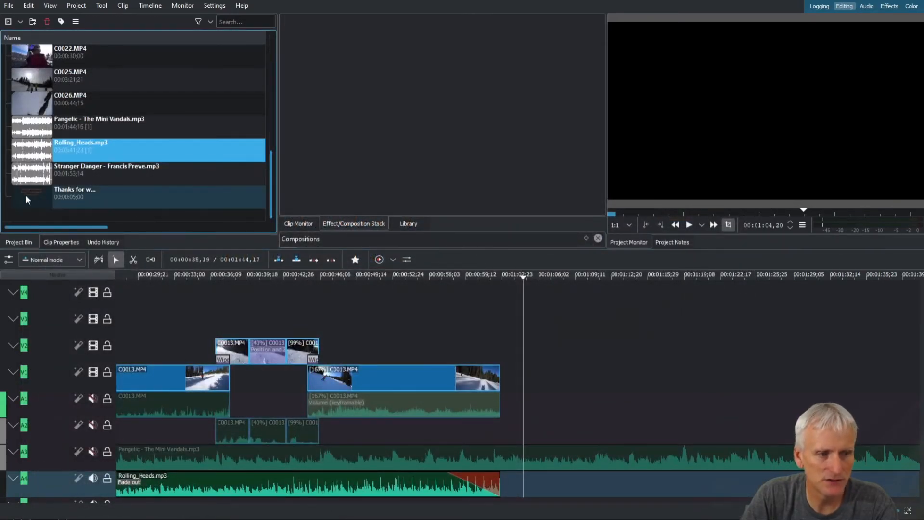
drag(37, 196, 503, 406)
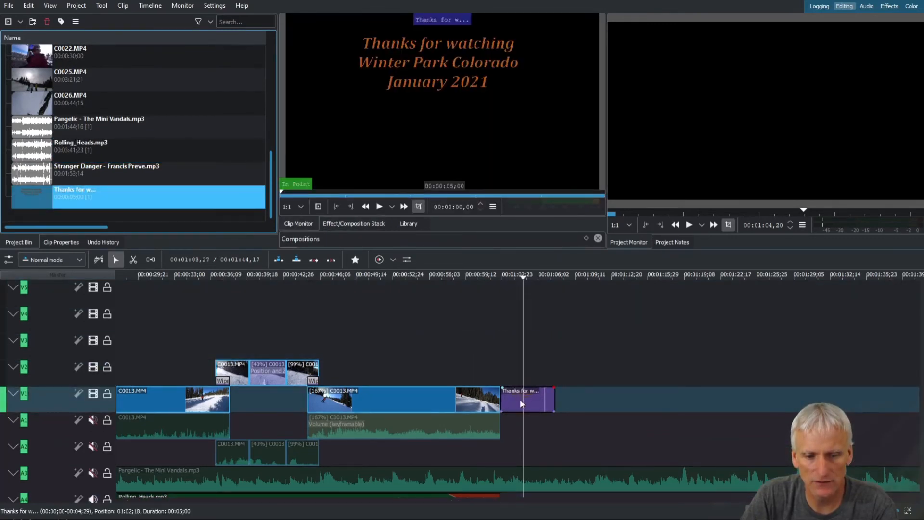
click(520, 396)
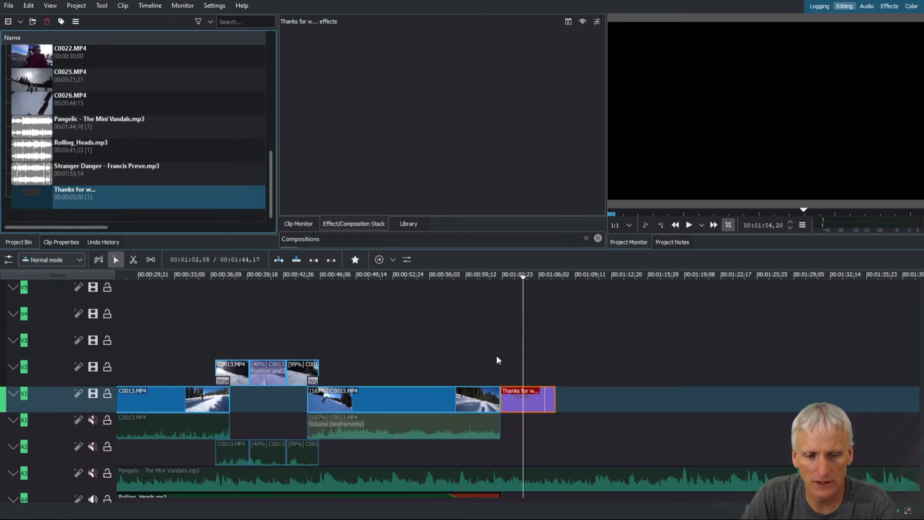
click(478, 273)
click(688, 225)
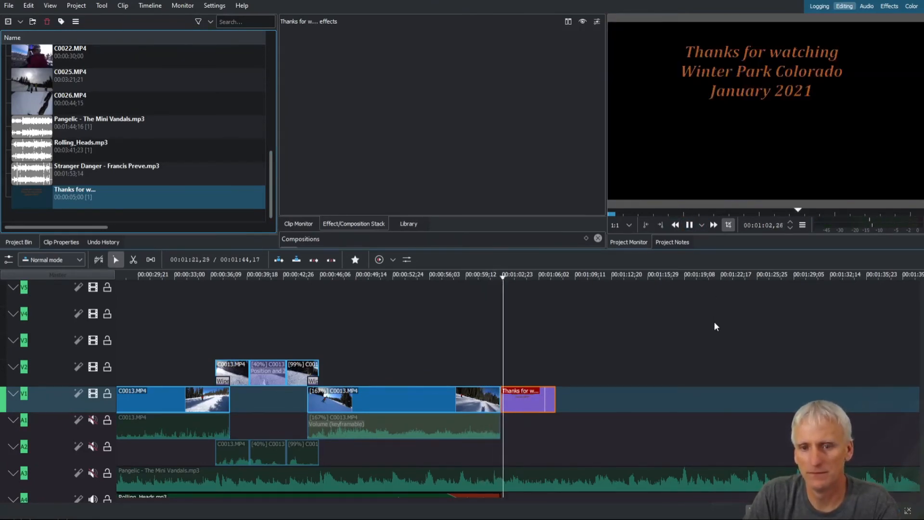
click(689, 225)
- Move the title clip to V2 so it ends together with the last V1 clip, and play back the overlaid title
drag(538, 396, 480, 370)
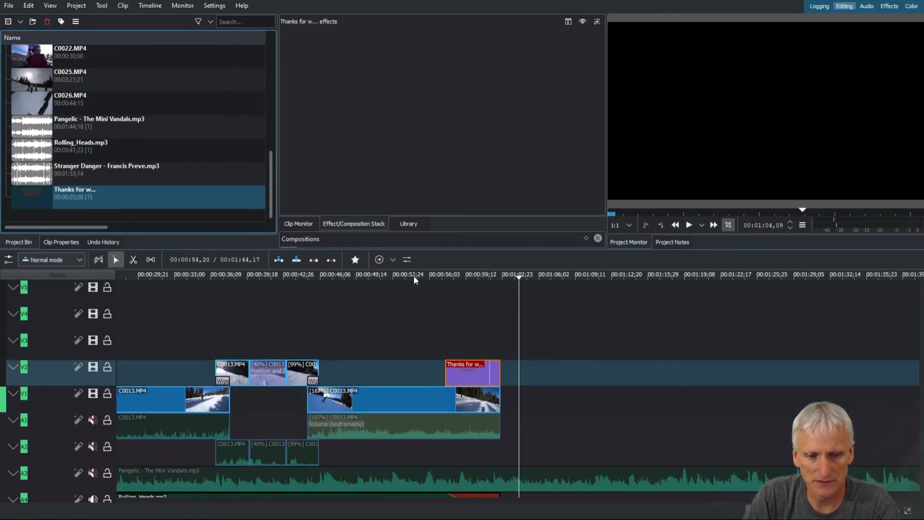
click(412, 274)
click(689, 224)
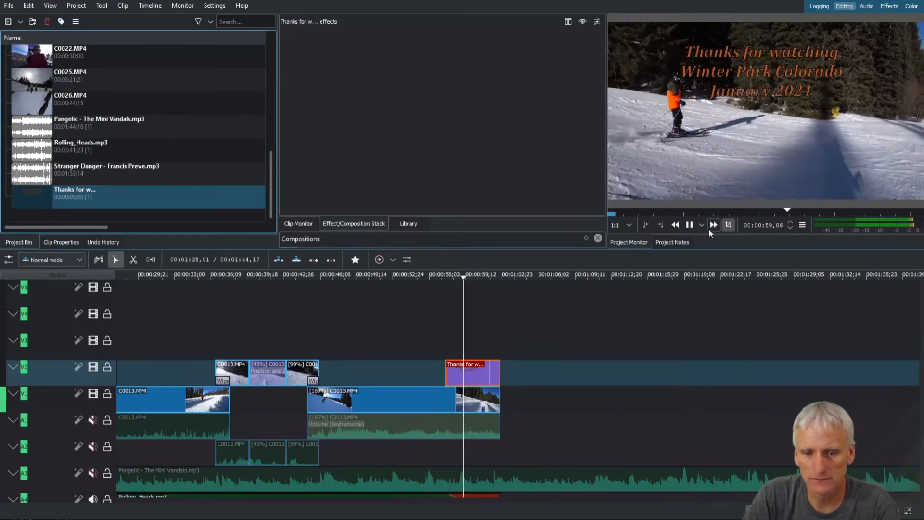
click(691, 225)
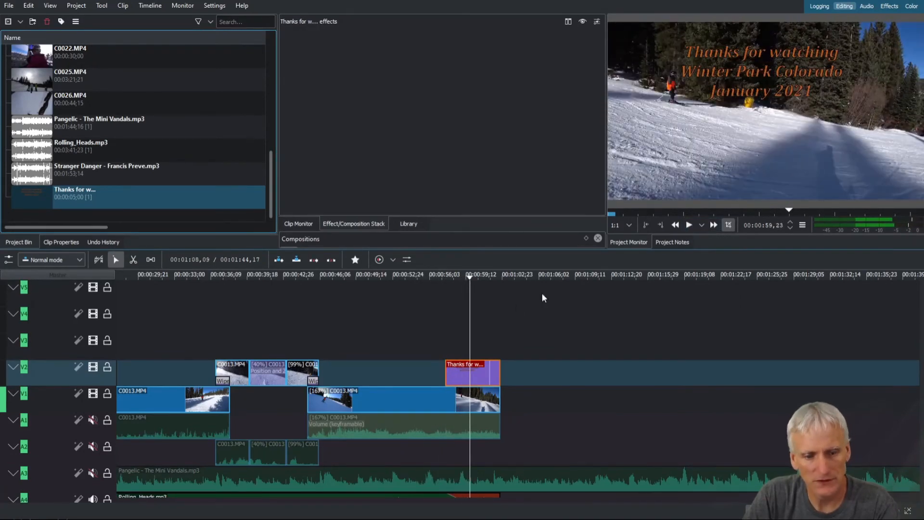
- Add wipes at both ends of the title clip on V2, shorten each to about 1 second, and play back the ending
click(448, 384)
drag(479, 385, 465, 386)
click(498, 385)
drag(466, 386, 484, 388)
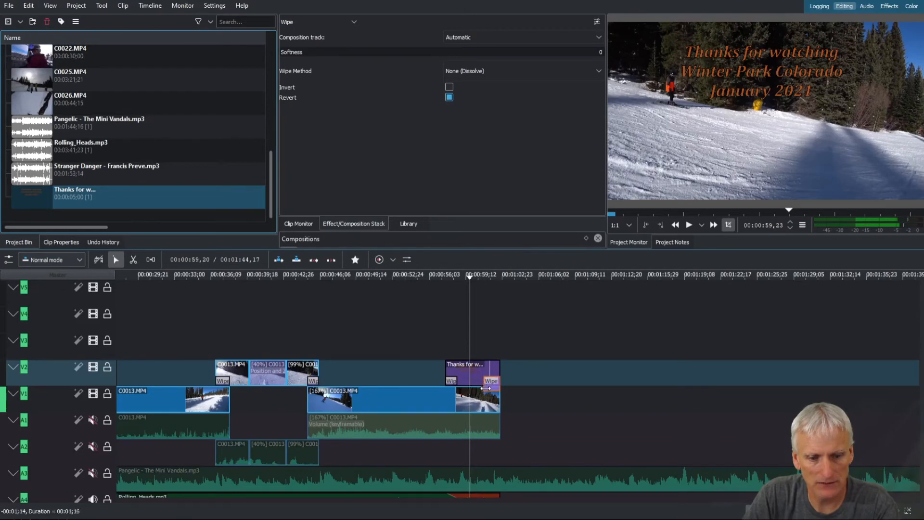
click(426, 277)
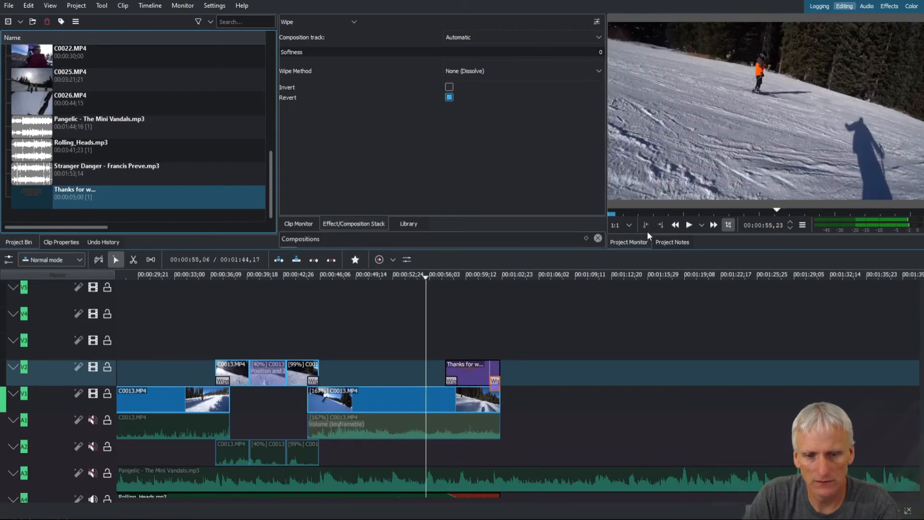
click(687, 226)
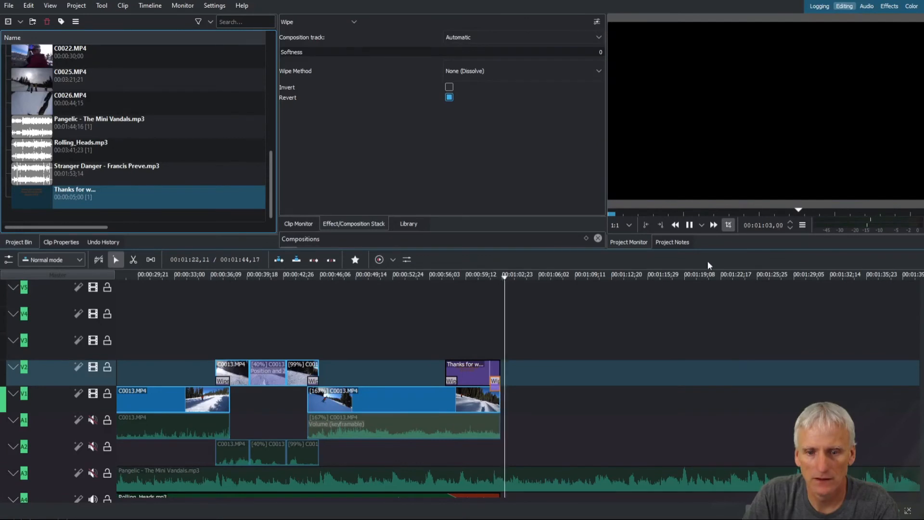
- Stop playback and look over the whole timeline, checking the arrangement of the video clips, title and audio tracks
click(689, 225)
scroll(587, 420, left, 5)
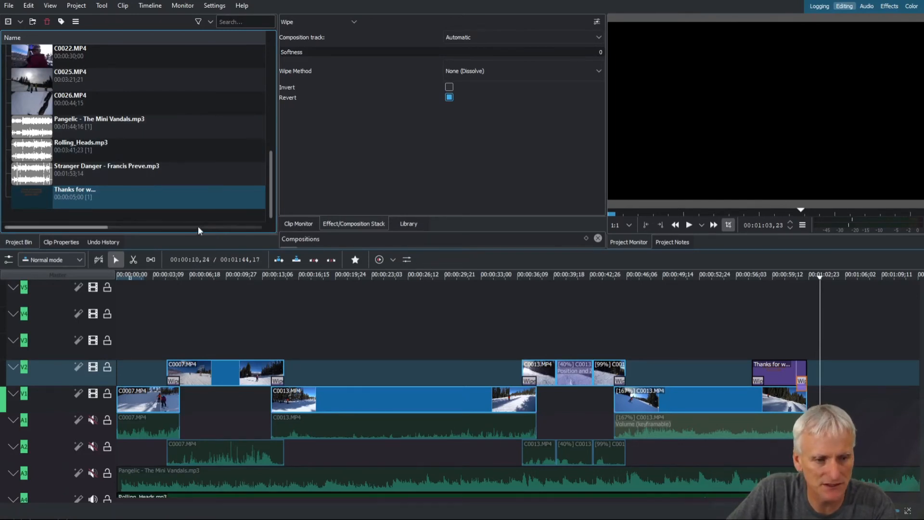
scroll(265, 455, right, 3)
scroll(265, 454, left, 3)
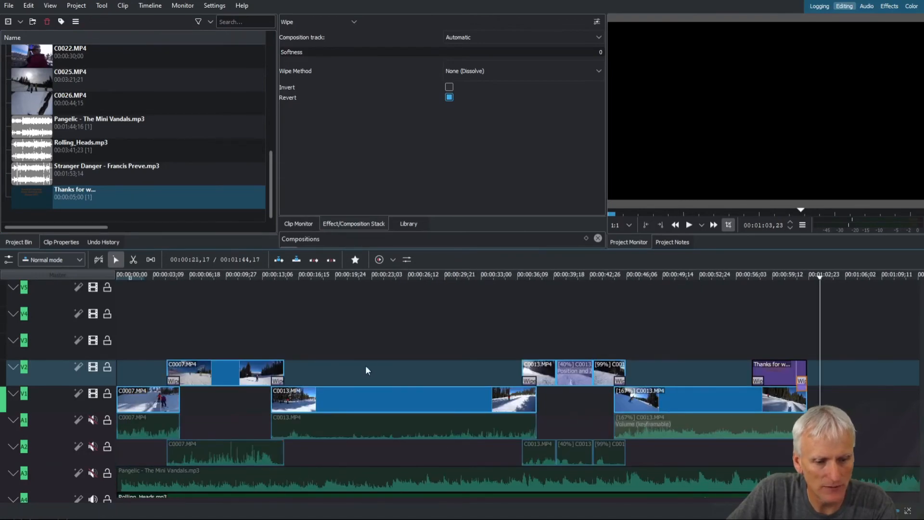
scroll(361, 376, right, 6)
scroll(371, 378, left, 6)
scroll(372, 376, right, 6)
scroll(374, 377, left, 6)
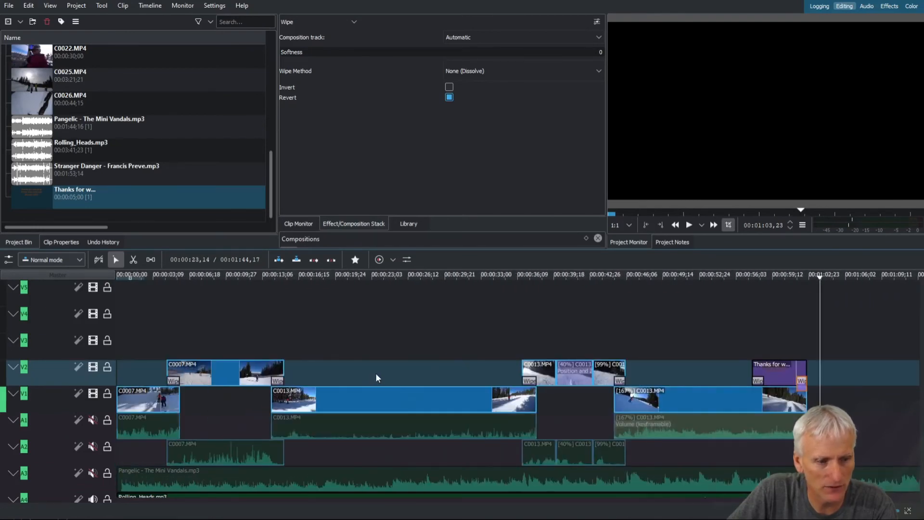
scroll(77, 365, down, 3)
scroll(77, 365, up, 3)
scroll(78, 365, down, 3)
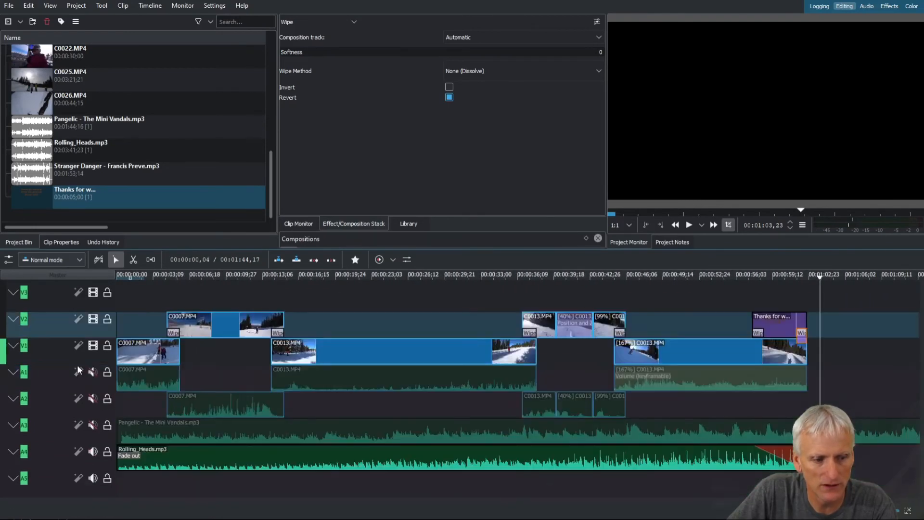
scroll(78, 367, up, 3)
scroll(78, 365, down, 3)
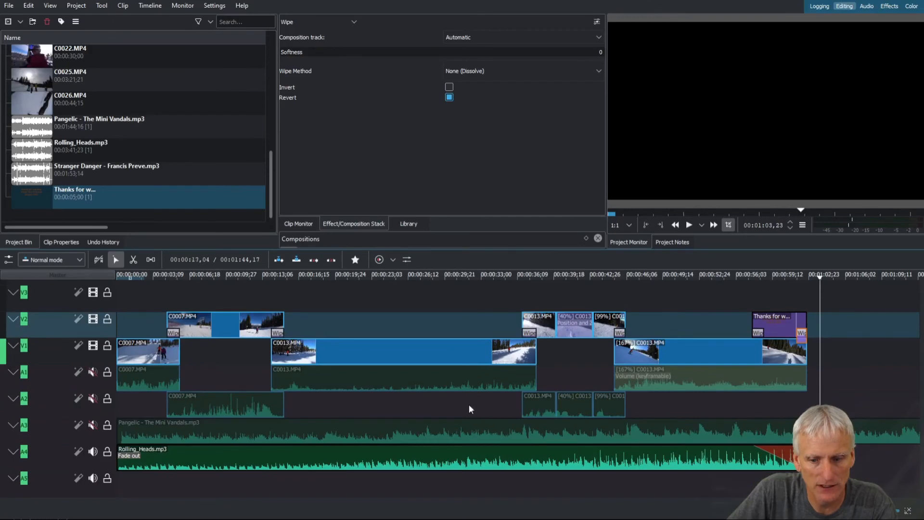
drag(868, 511, 868, 510)
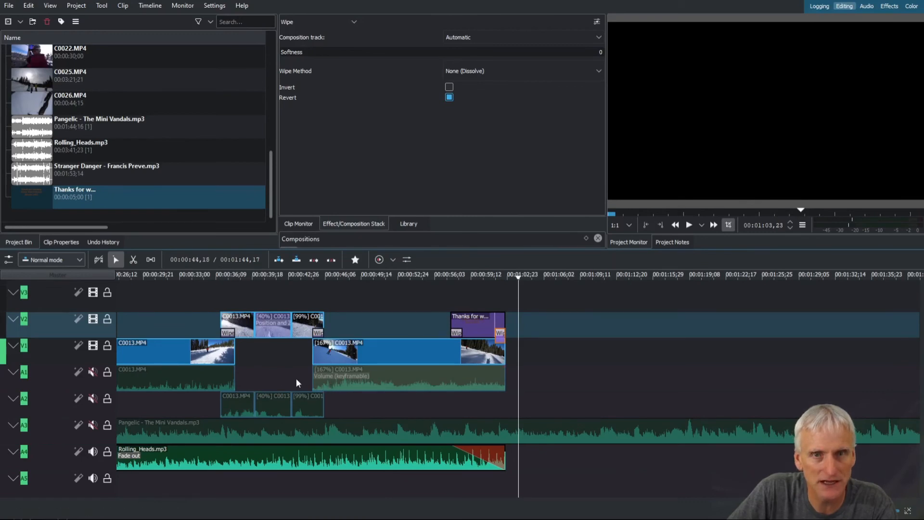
scroll(280, 376, left, 5)
scroll(280, 375, right, 7)
scroll(281, 373, left, 7)
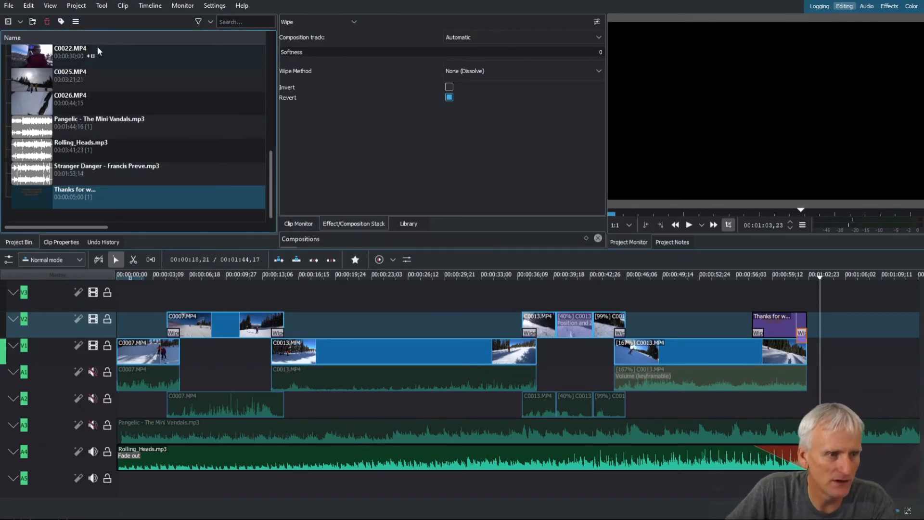
- Render the full project to "ski trip demo.mp4" in the generic MP4 (H264/AAC) format with the quality at maximum
click(75, 8)
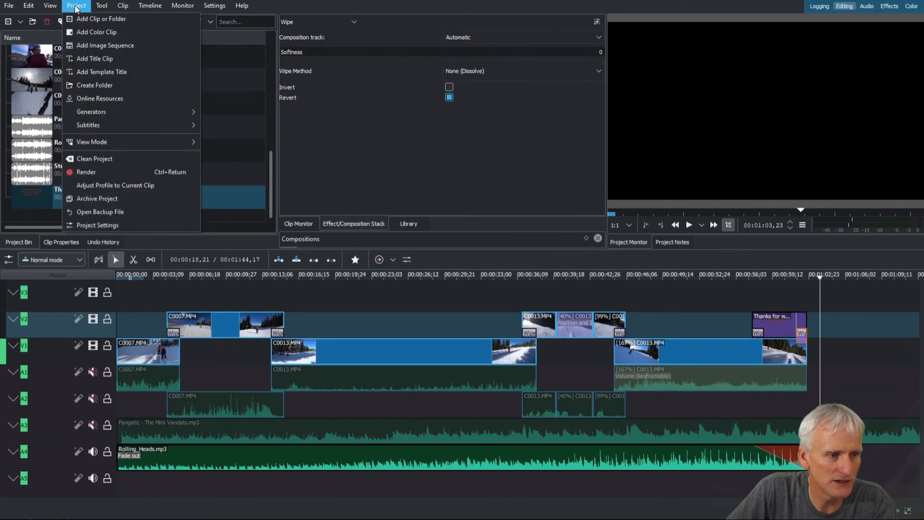
click(87, 170)
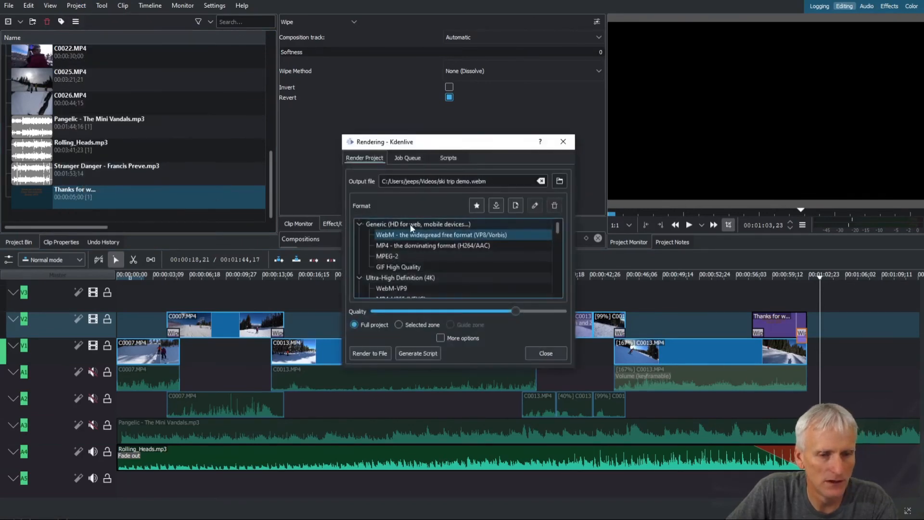
drag(477, 148, 479, 117)
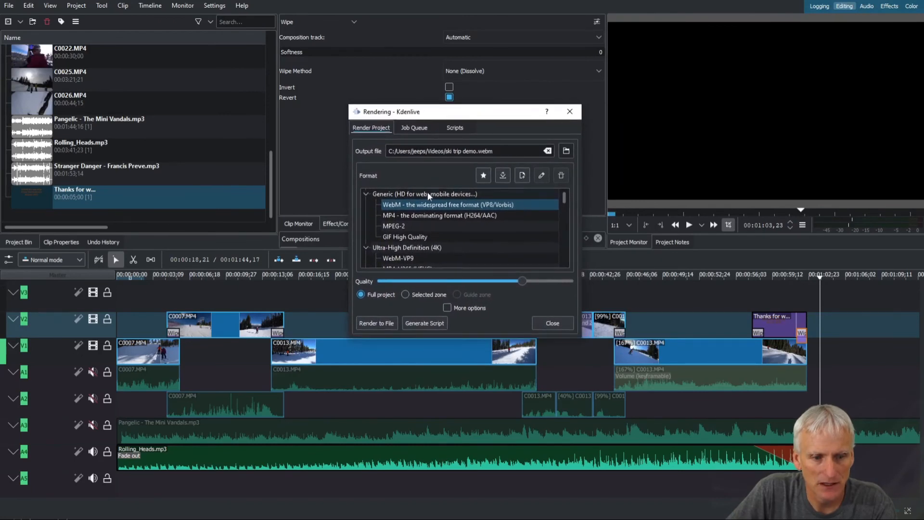
click(417, 216)
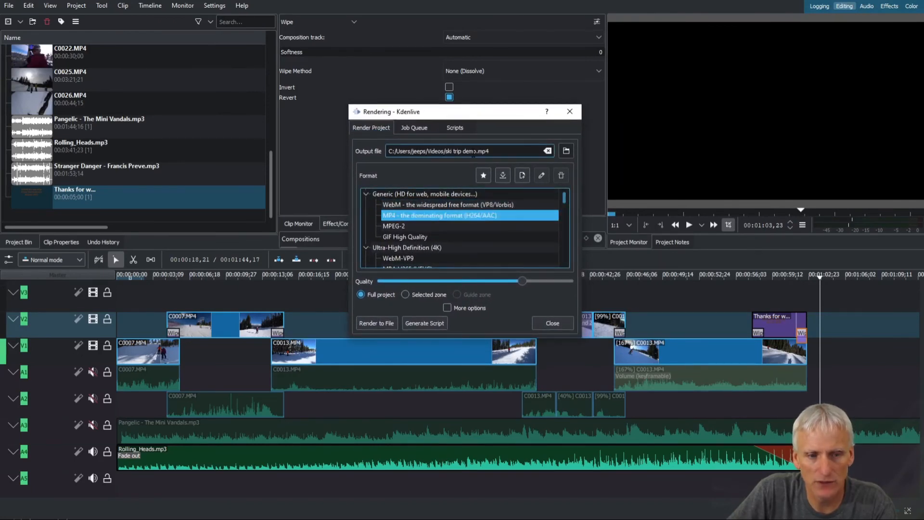
click(493, 151)
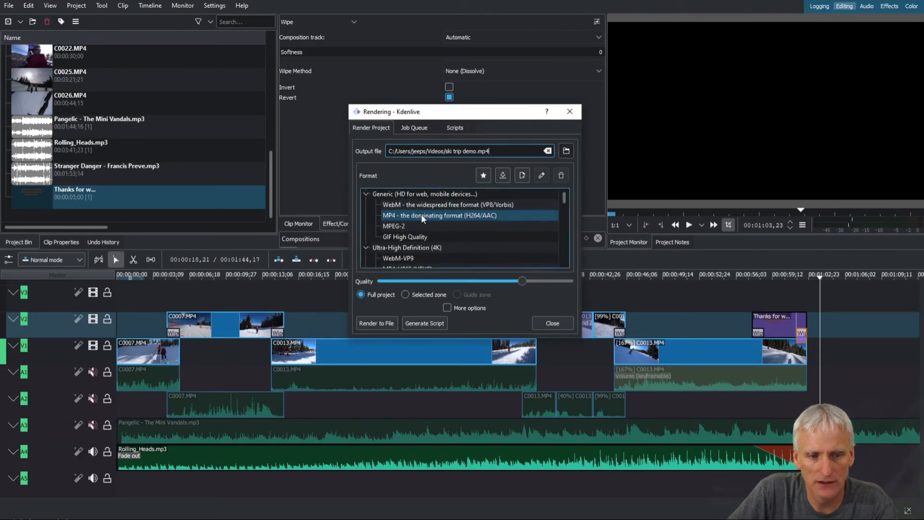
drag(523, 280, 562, 283)
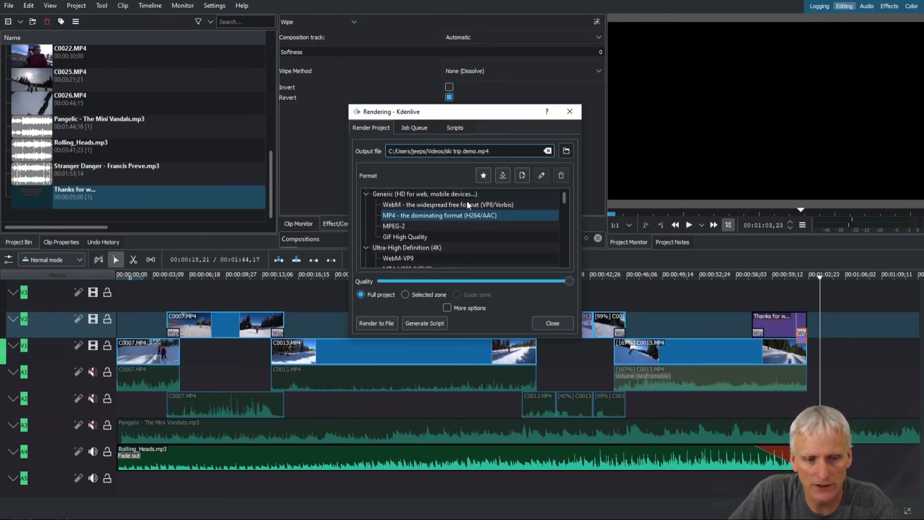
click(374, 323)
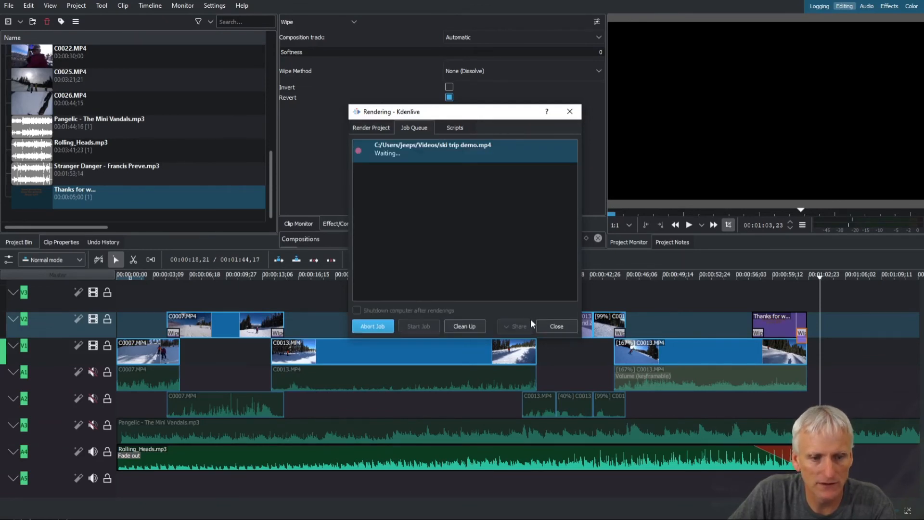